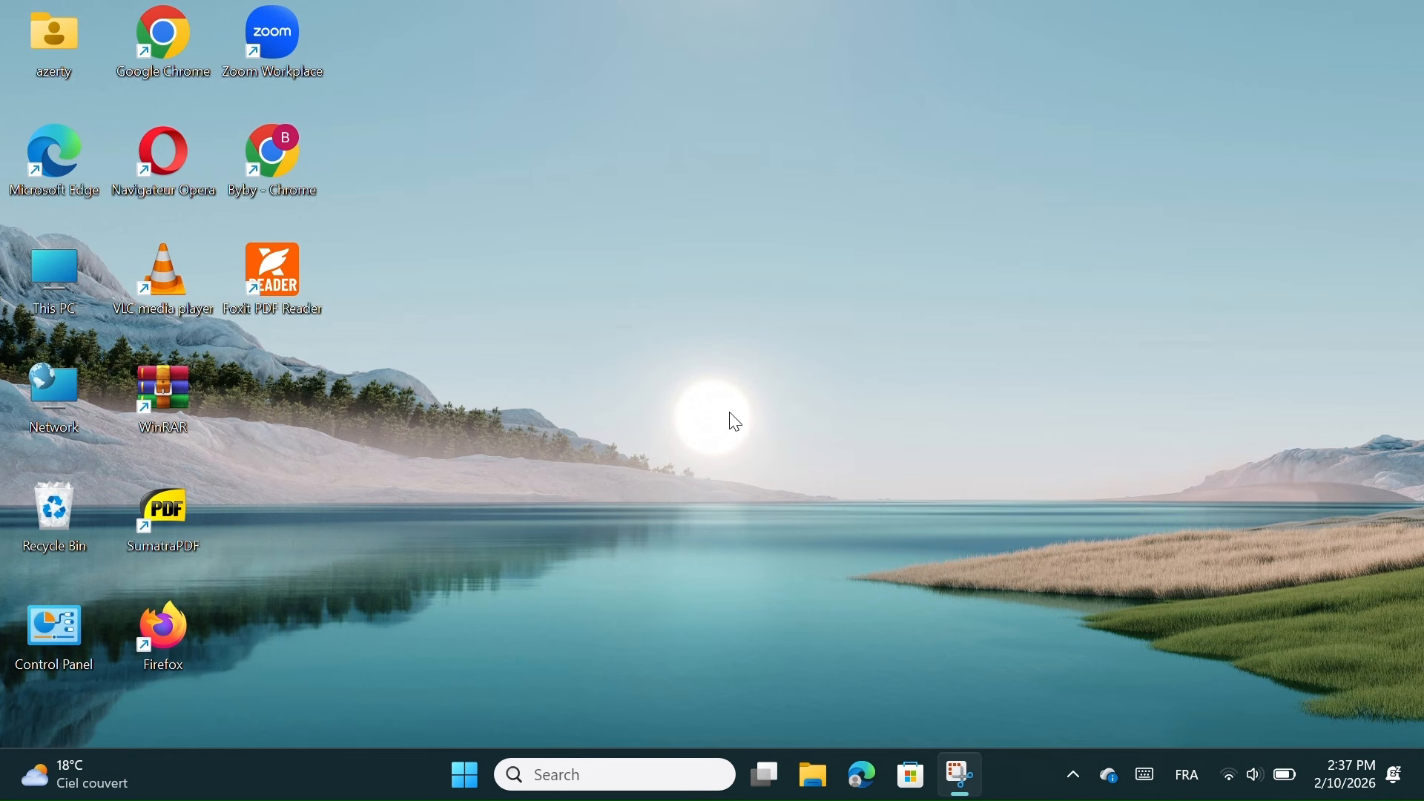
Hide the desktop icons from the desktop context menu, then show them again
right_click(863, 311)
mouse_move(945, 292)
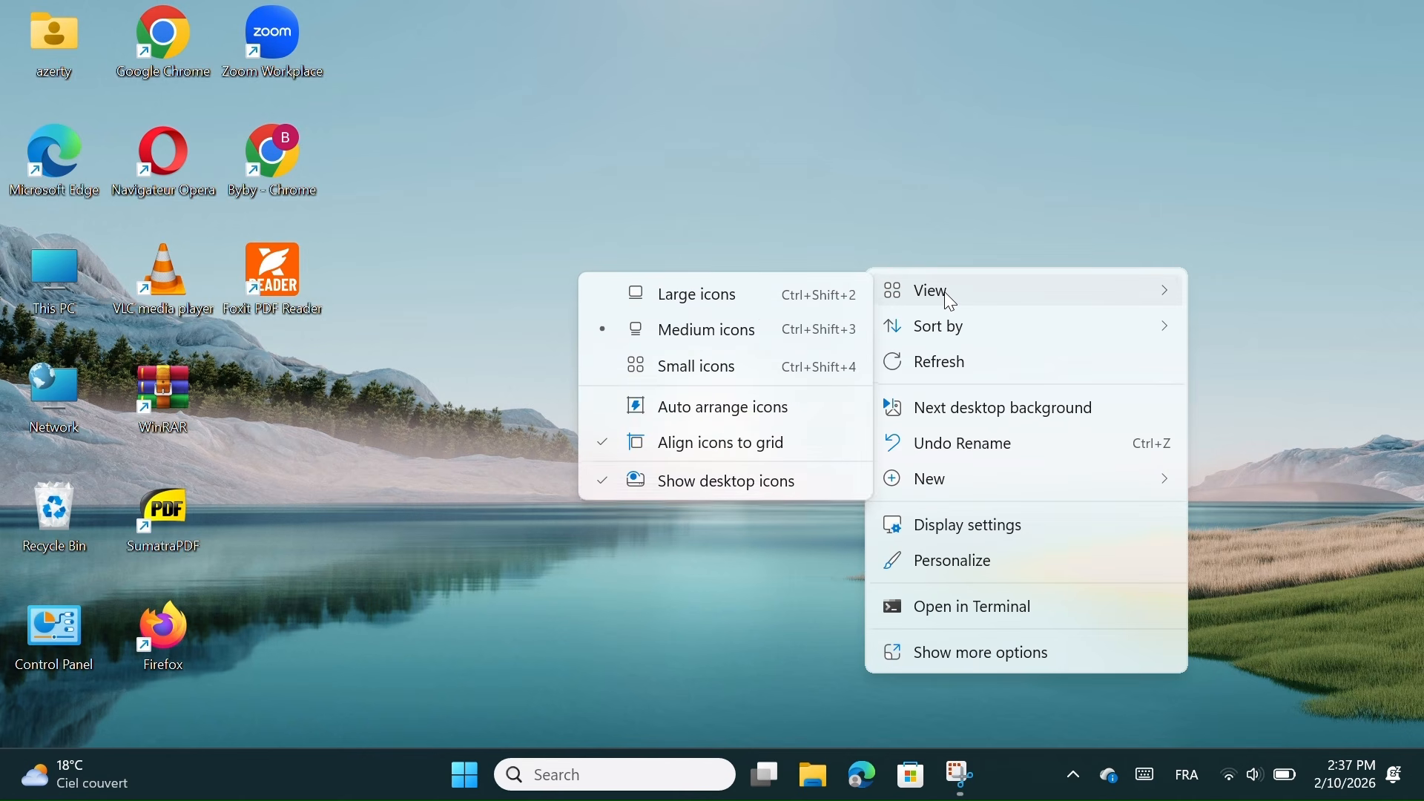
left_click(730, 483)
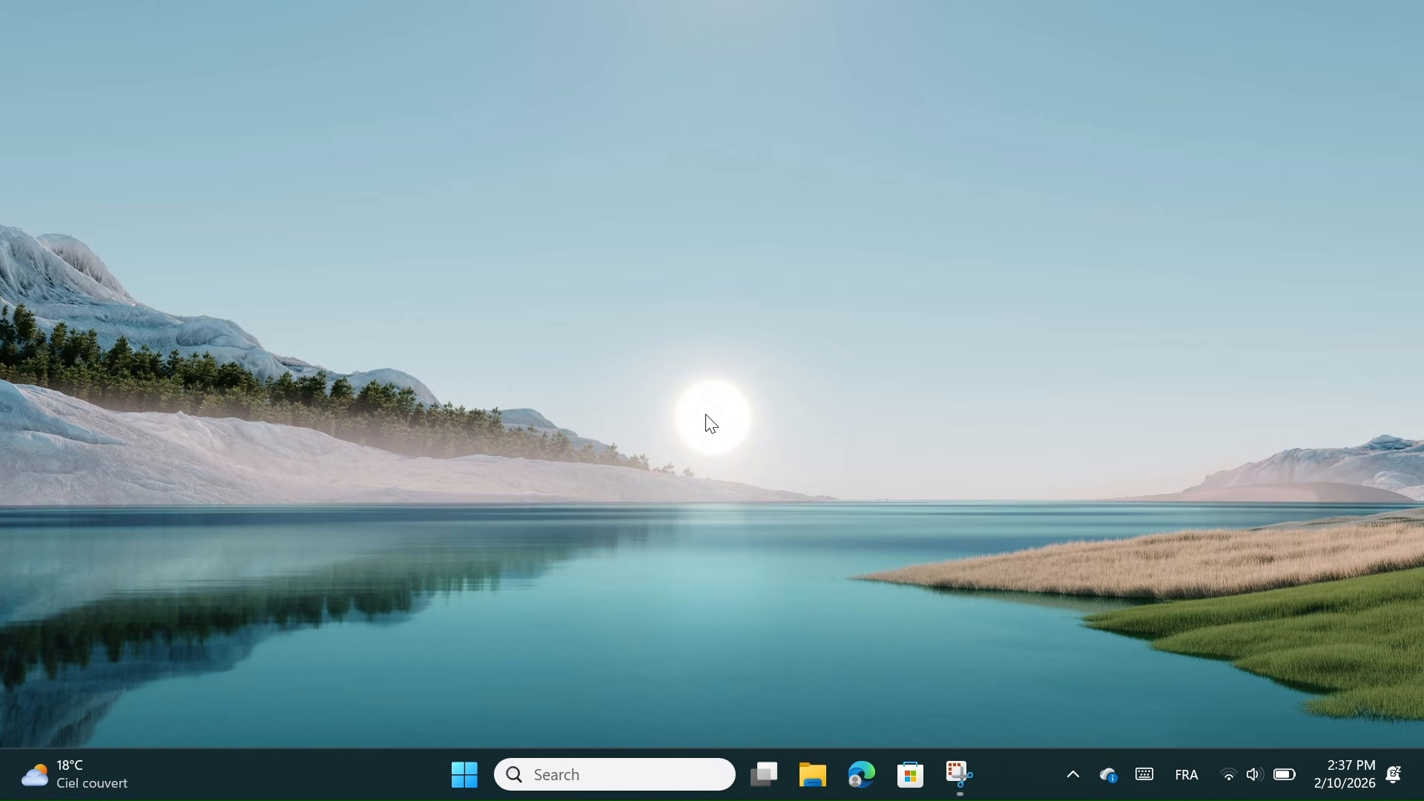
right_click(719, 385)
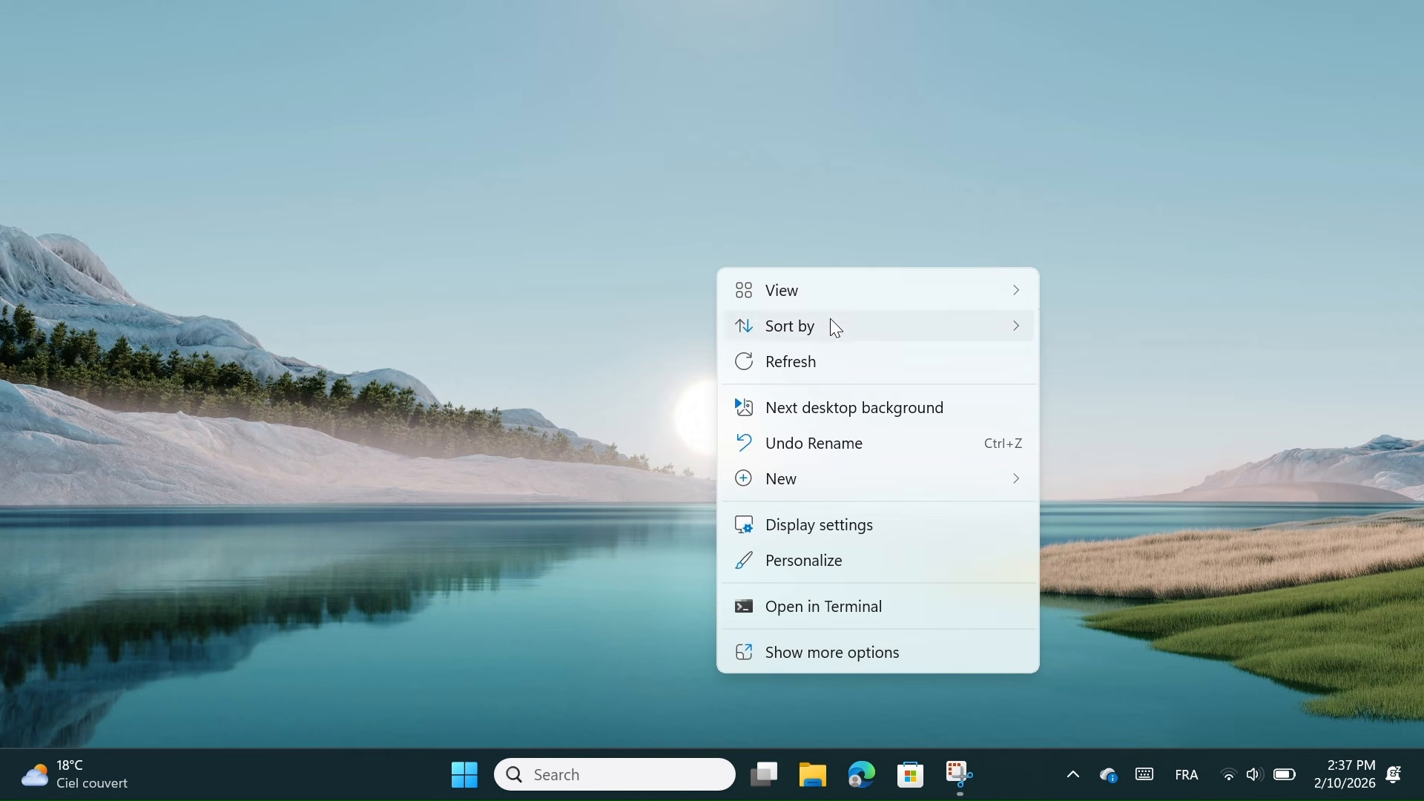
mouse_move(831, 300)
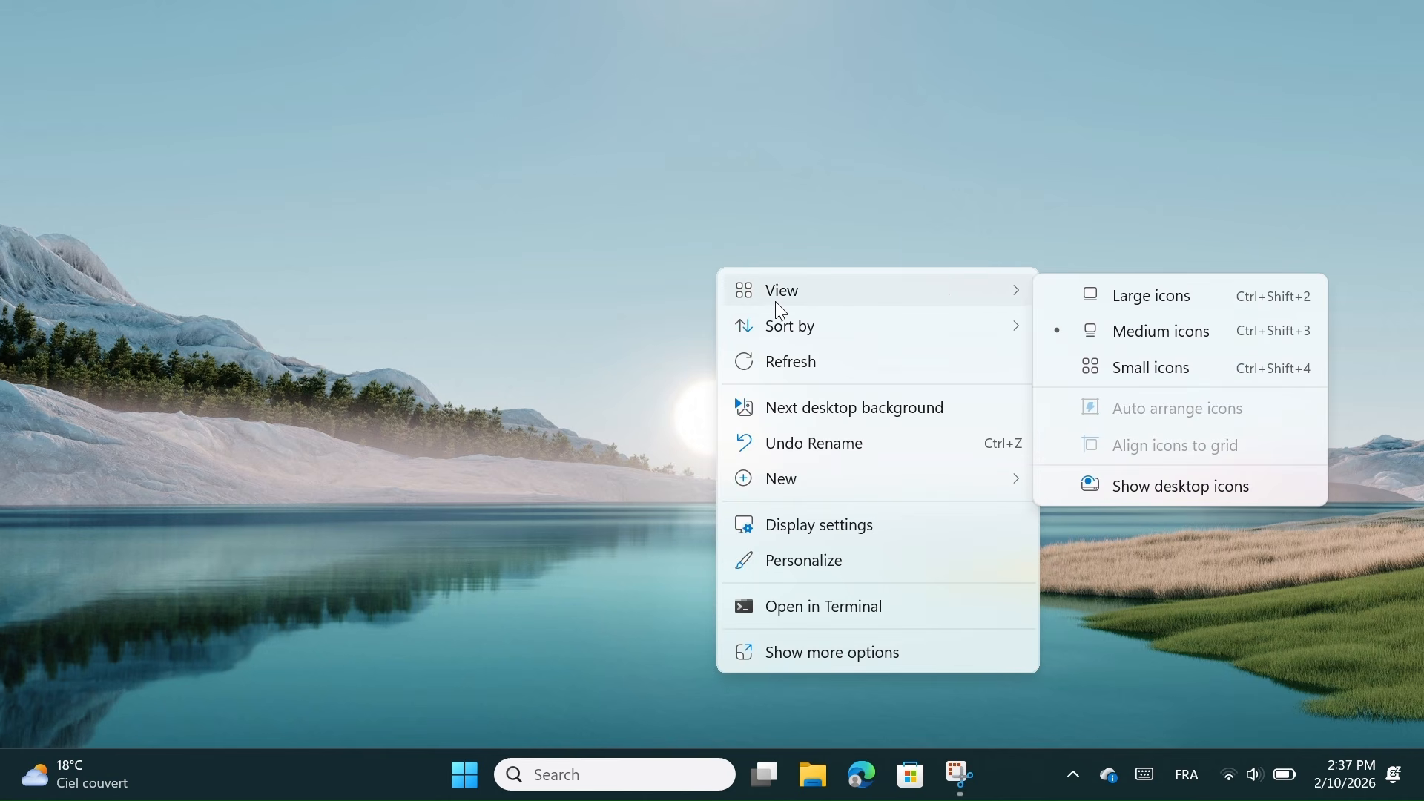
left_click(1162, 488)
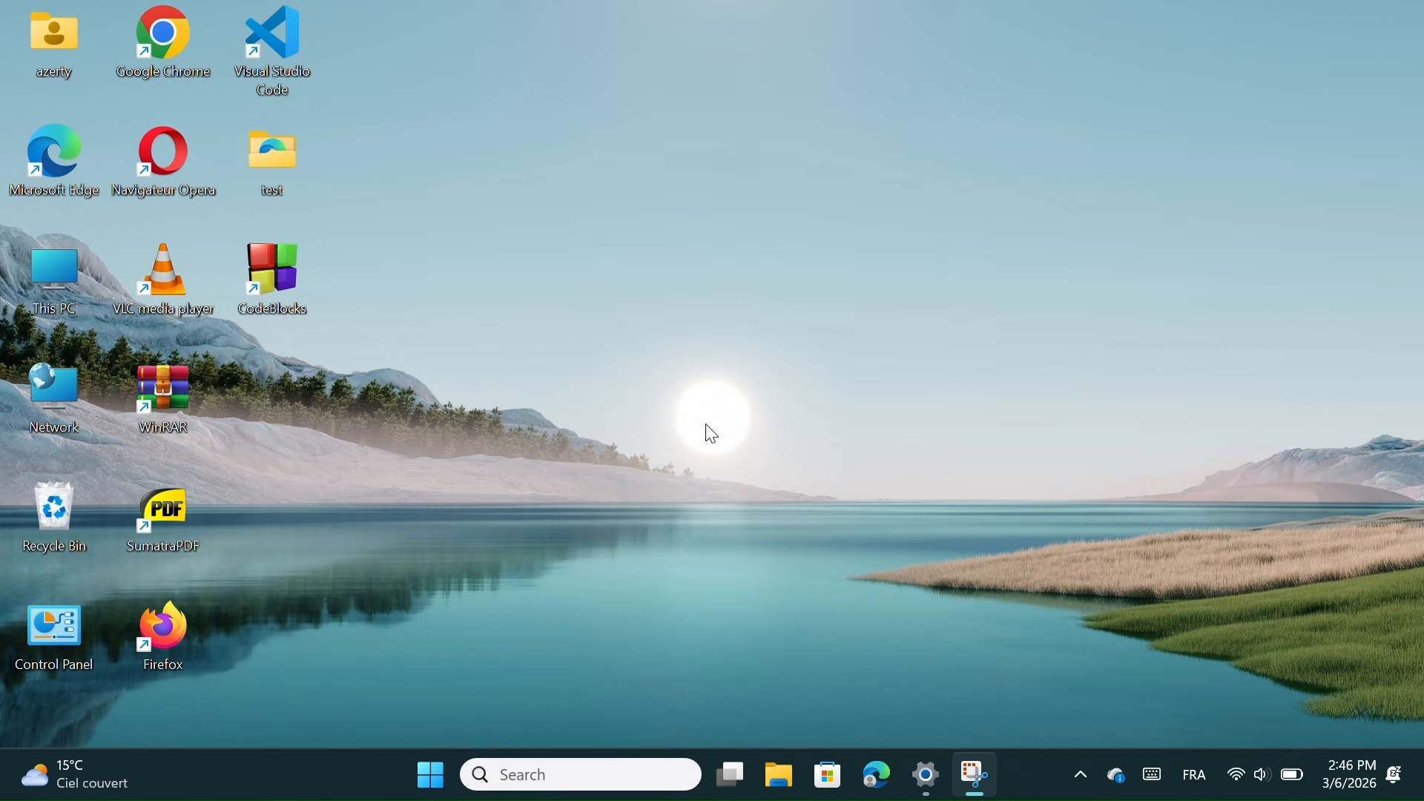
Search 'chara' and launch Character Map
left_click(566, 776)
type("c")
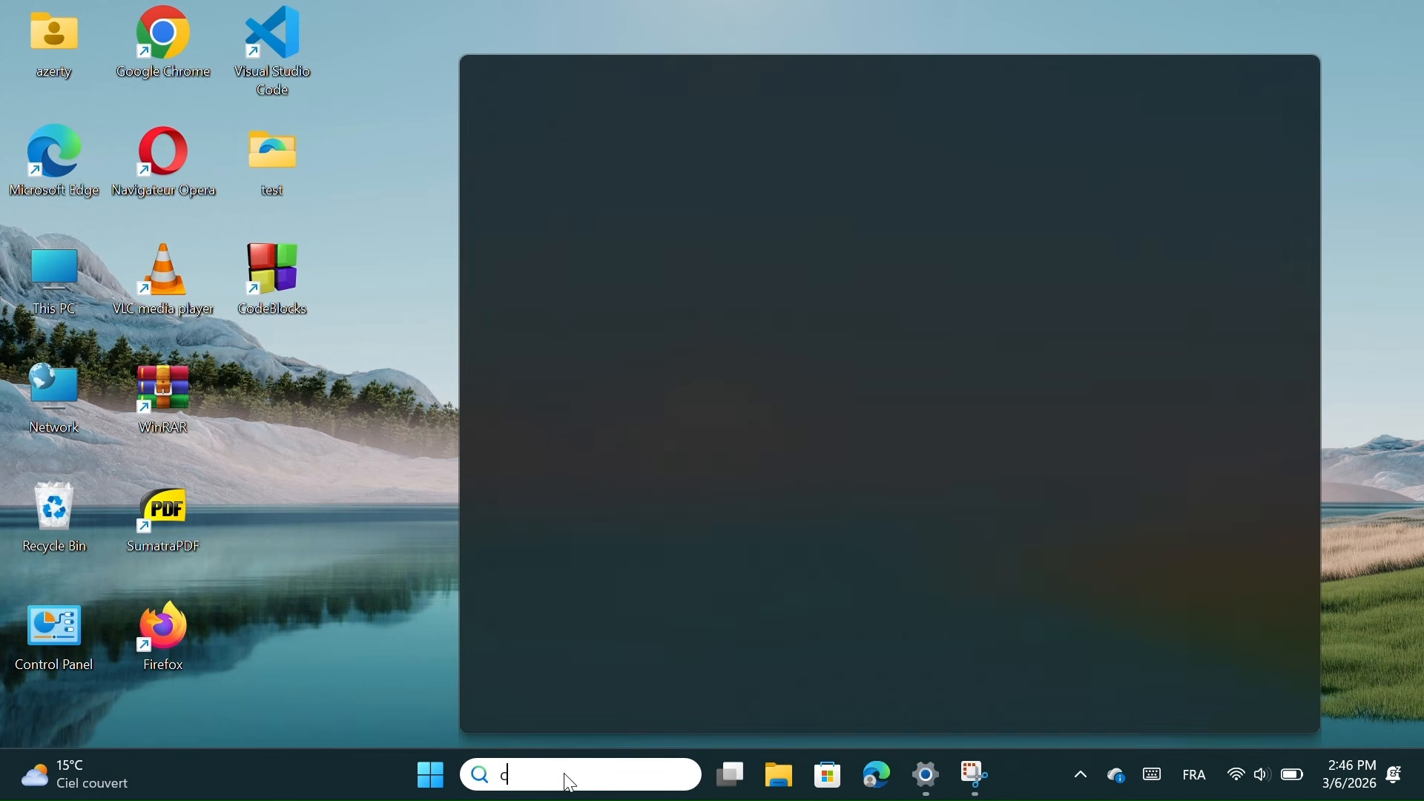
type("hara")
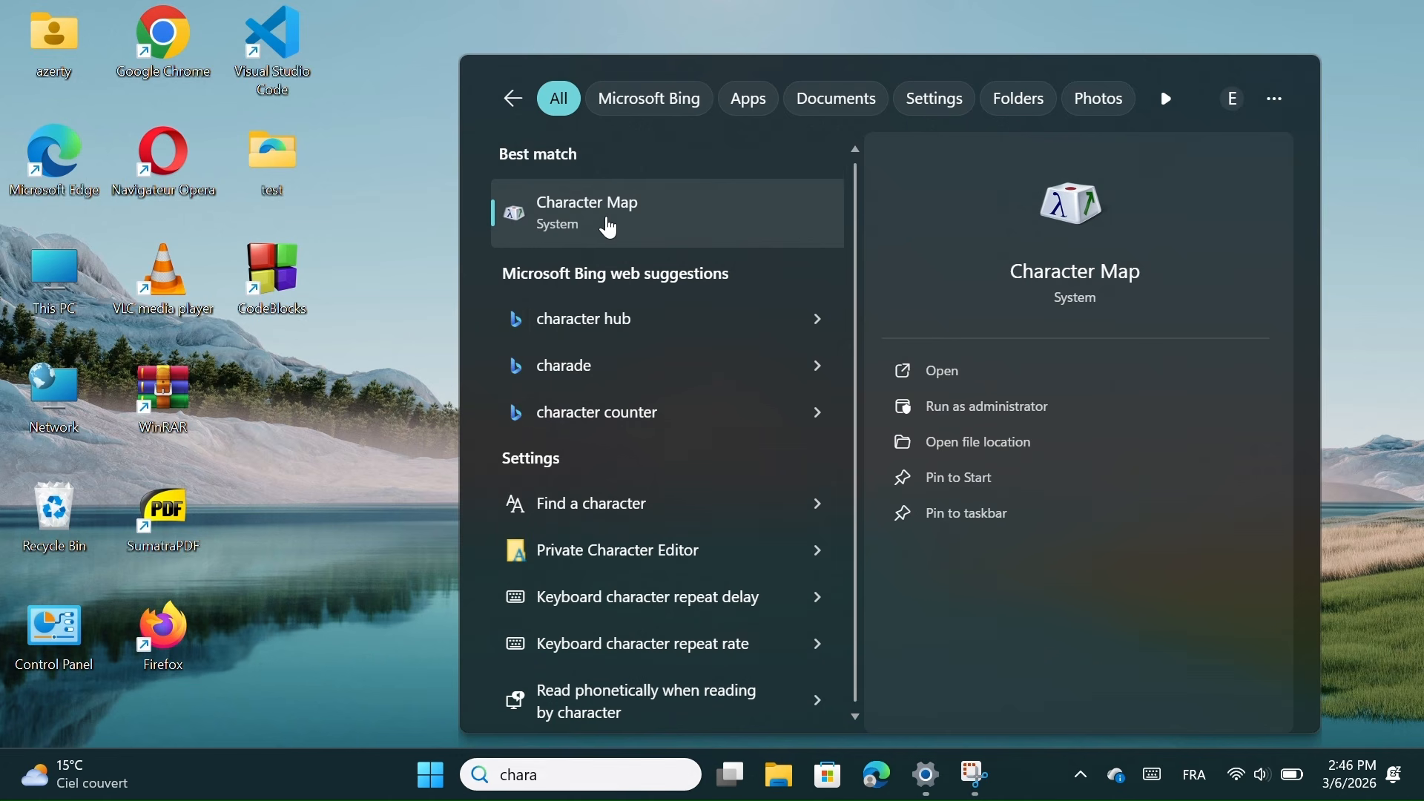
left_click(607, 219)
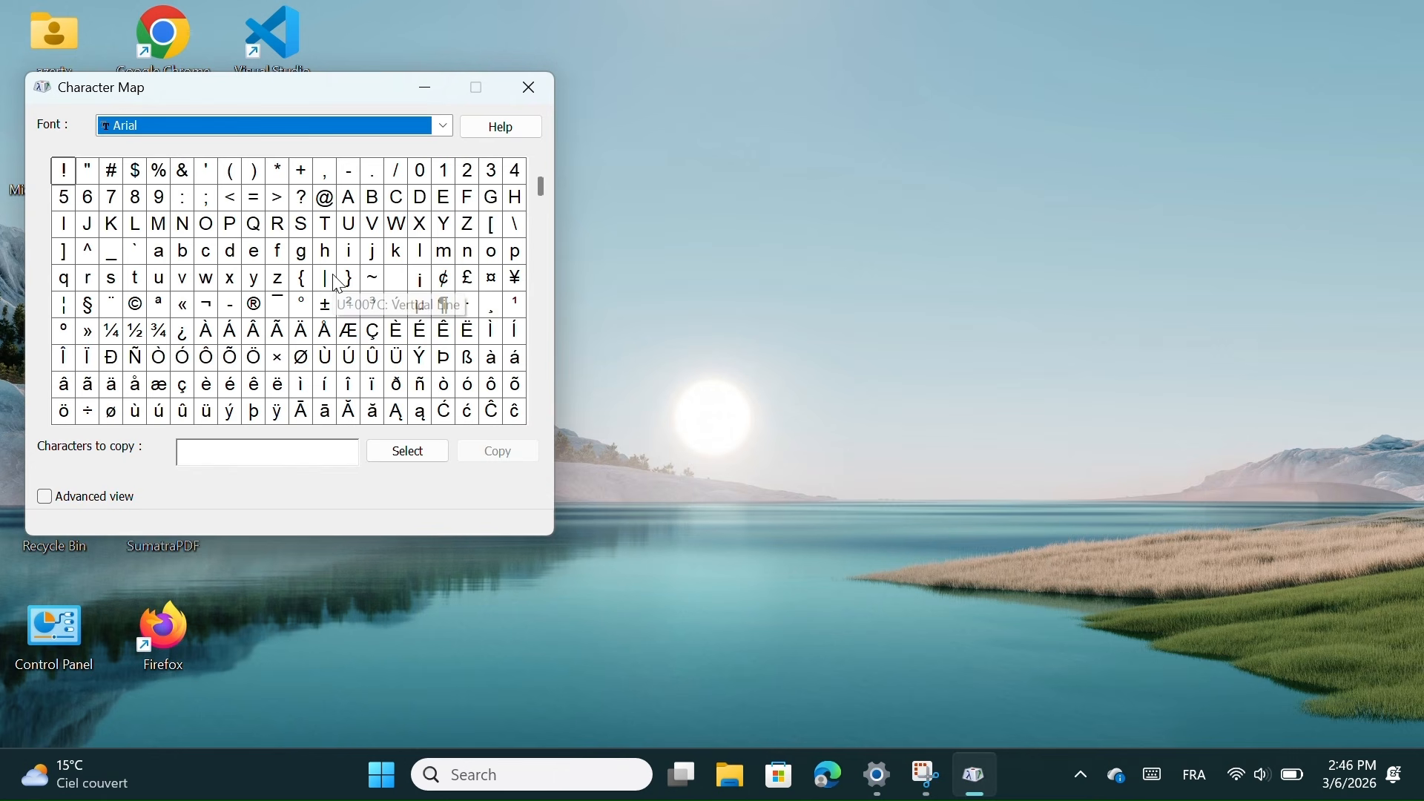
left_click_drag(542, 194, 541, 353)
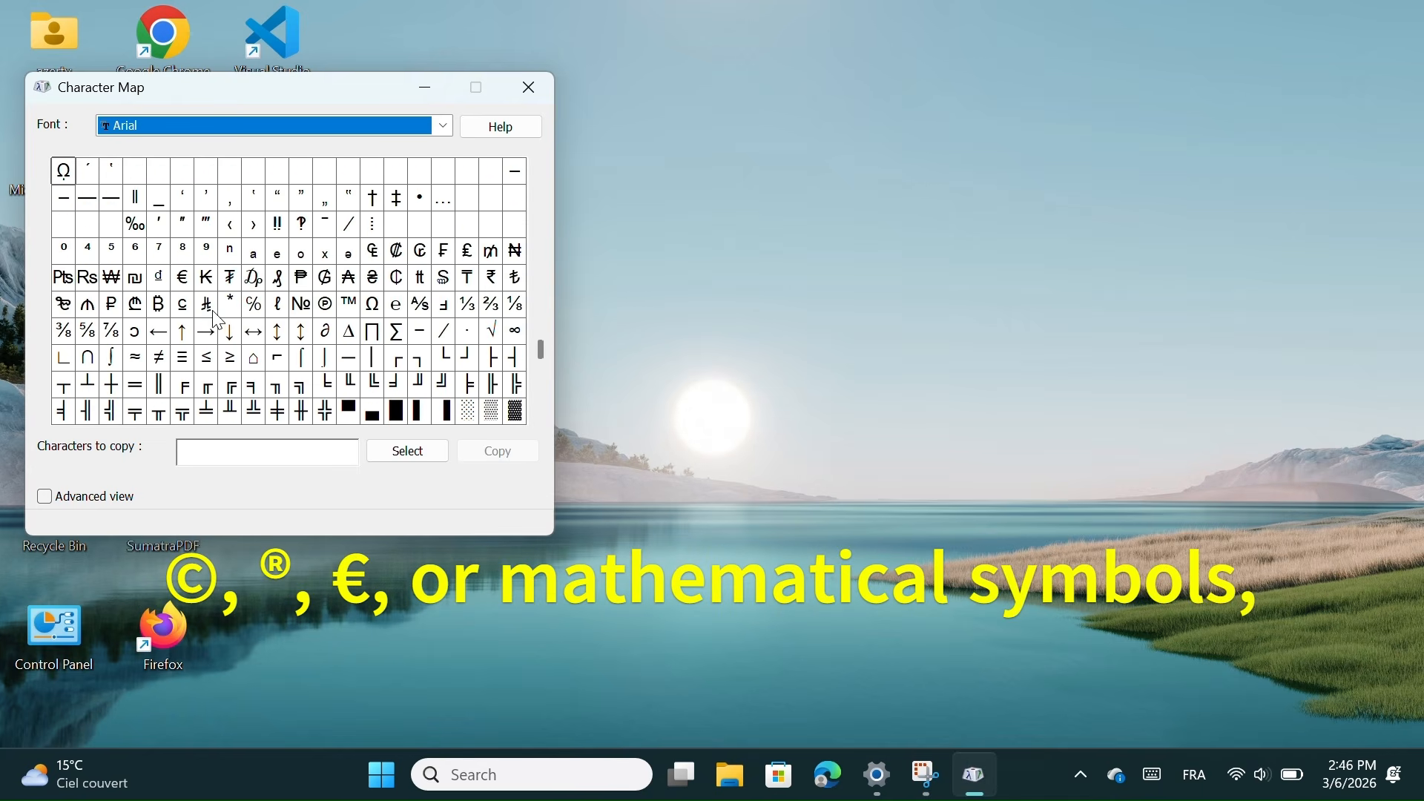
Preview the arrow characters, then copy two ↕ characters (↕↕) to the clipboard
left_click(159, 333)
left_click(230, 332)
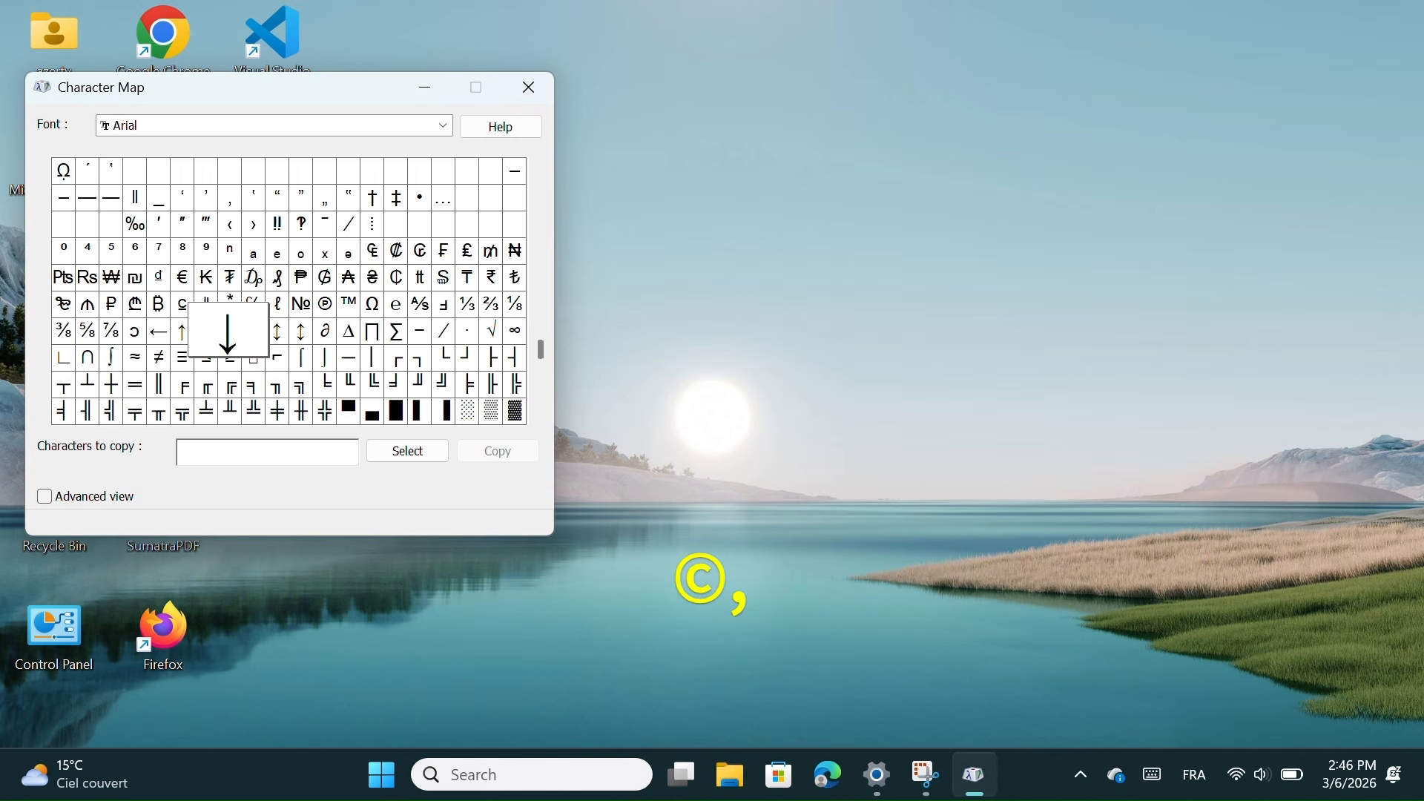
left_click_drag(230, 332, 237, 327)
left_click(273, 331)
double_click(274, 331)
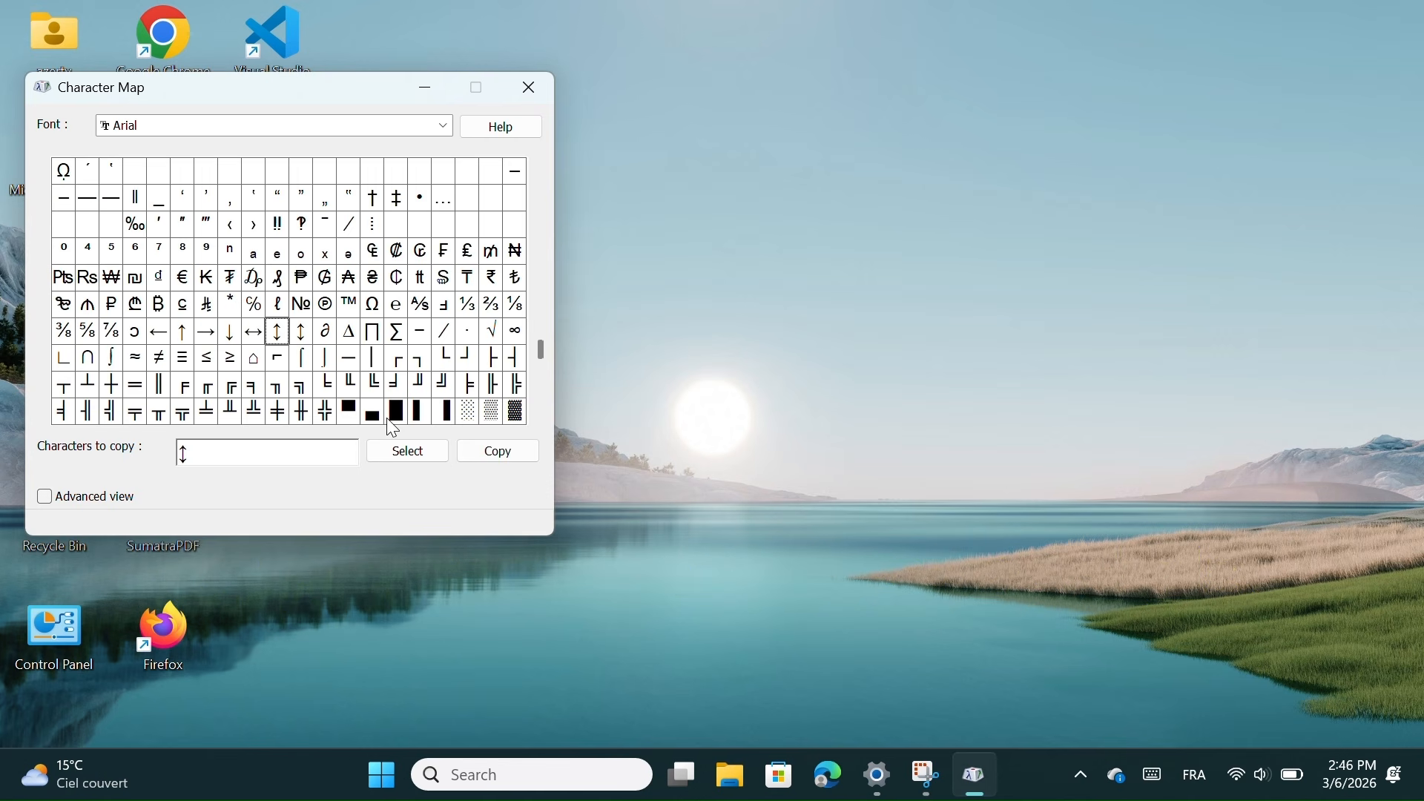
left_click(430, 451)
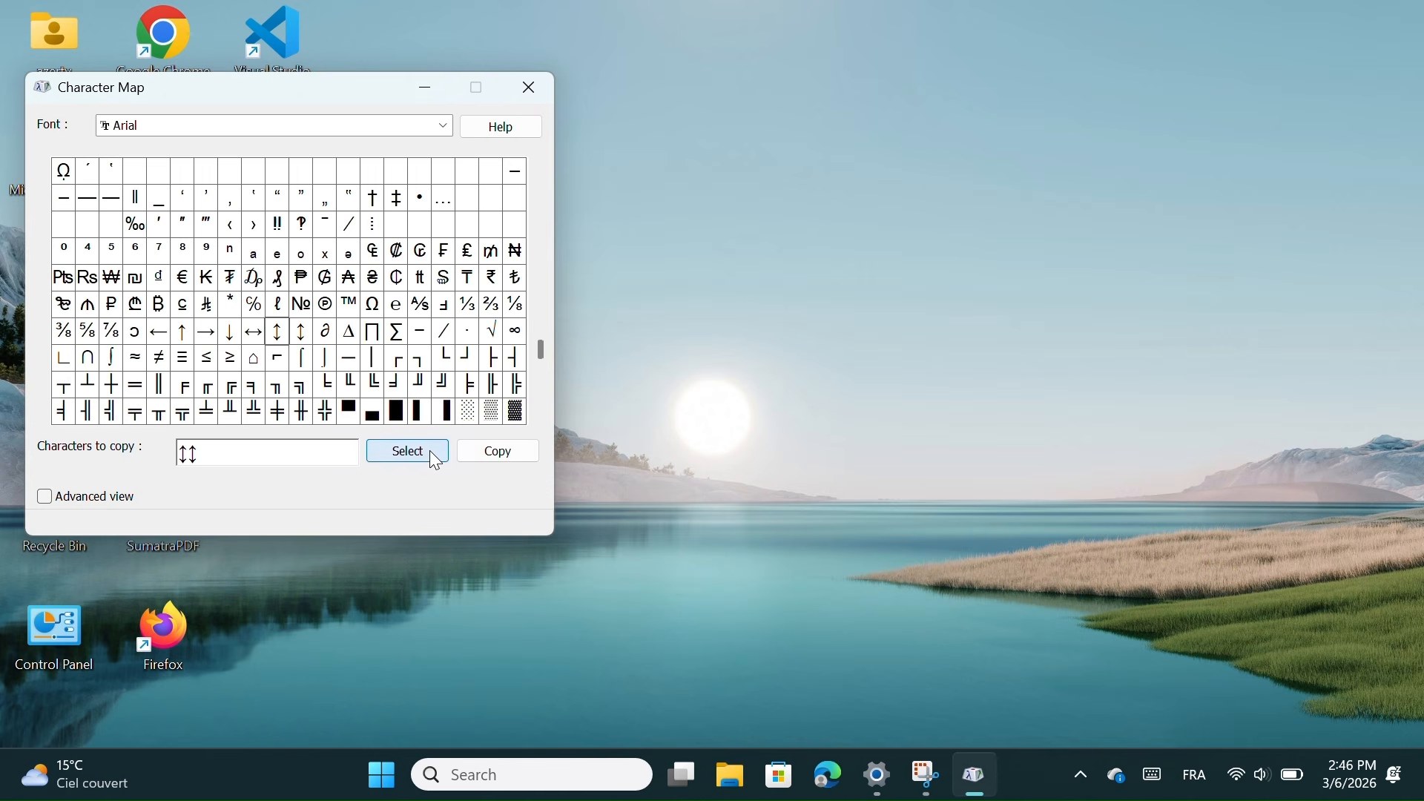
left_click(504, 459)
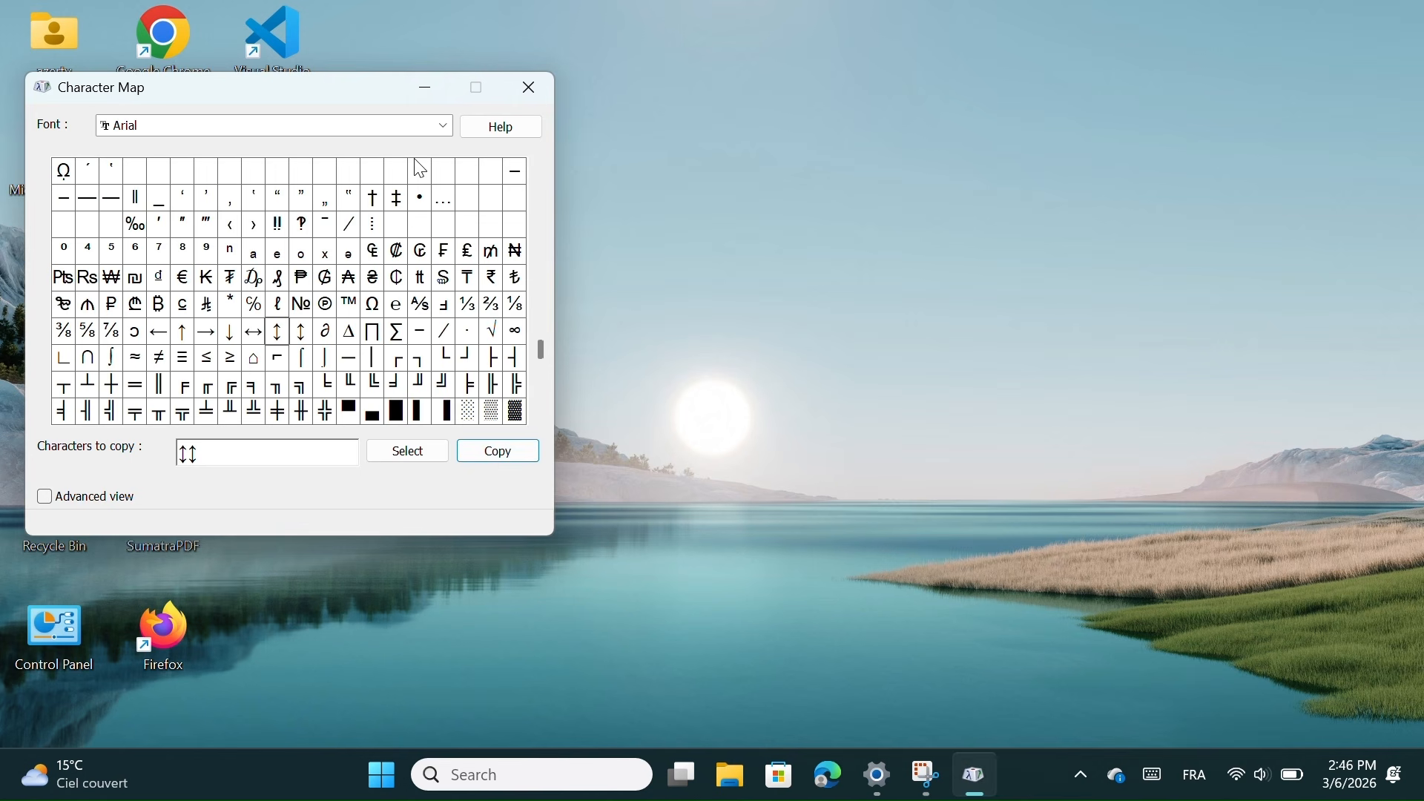
Browse the character grid and Font list, keep Arial, and close Character Map
left_click_drag(540, 342, 555, 170)
left_click(542, 418)
left_click(539, 365)
left_click(538, 364)
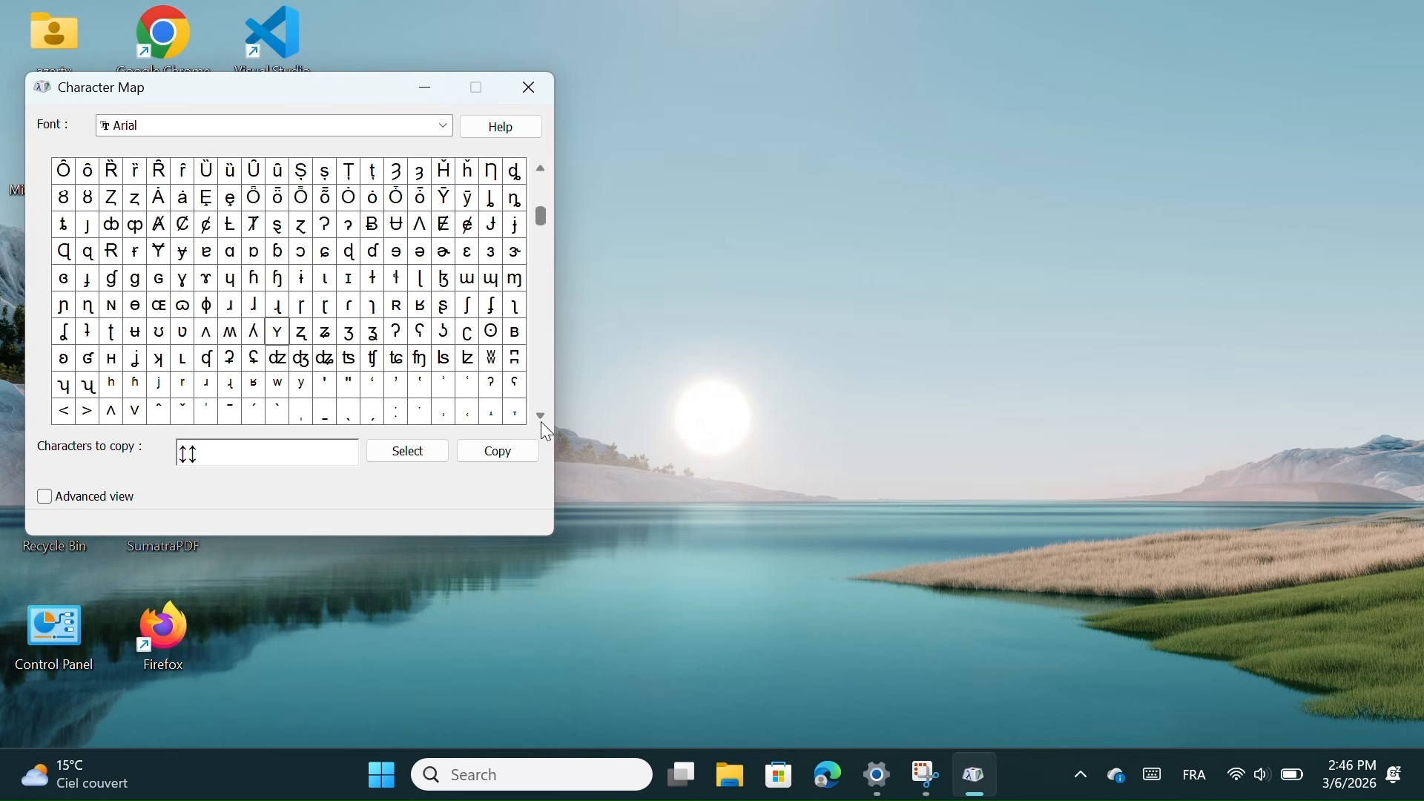
left_click(540, 386)
left_click(540, 387)
left_click(540, 387)
left_click(540, 387)
left_click(541, 388)
left_click(540, 387)
left_click(540, 388)
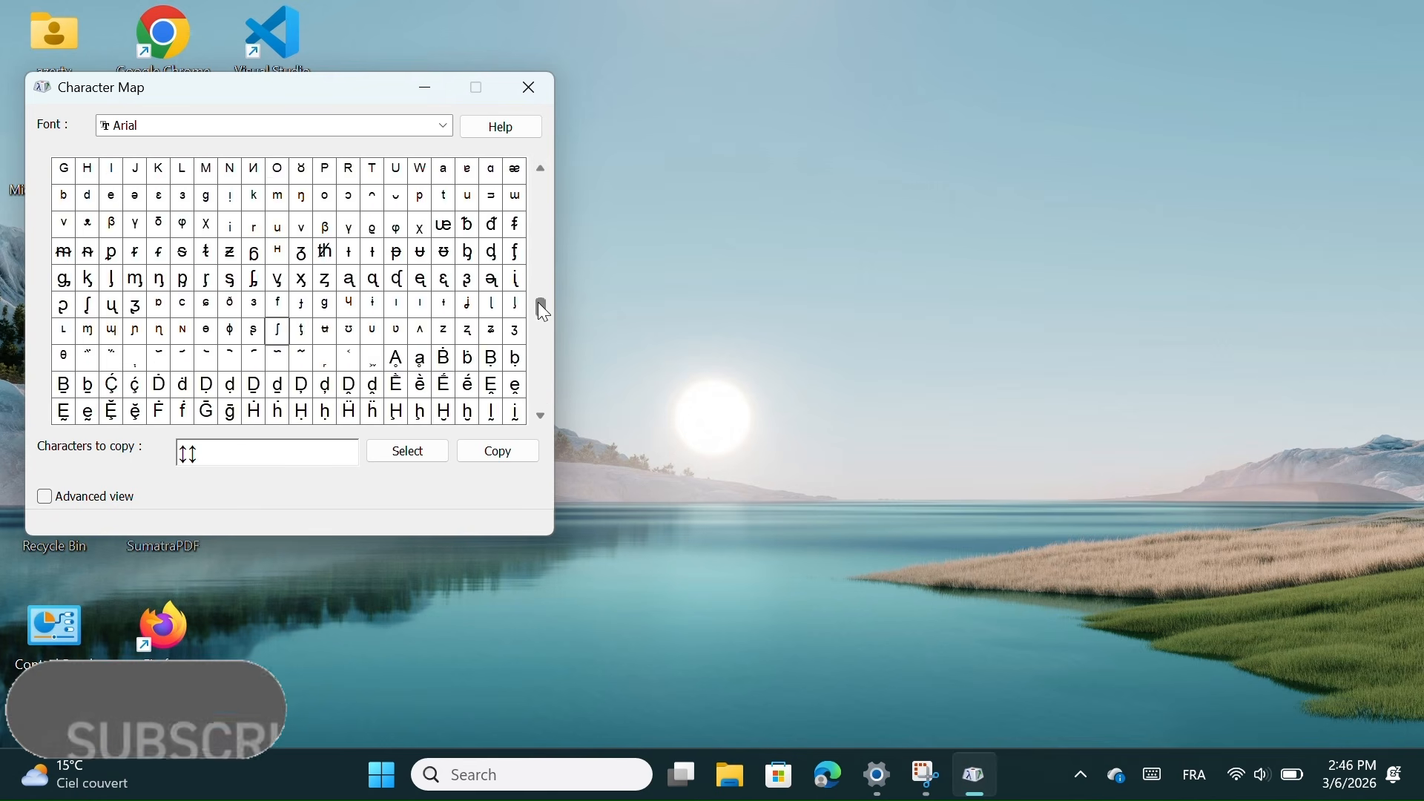
left_click_drag(537, 301, 548, 127)
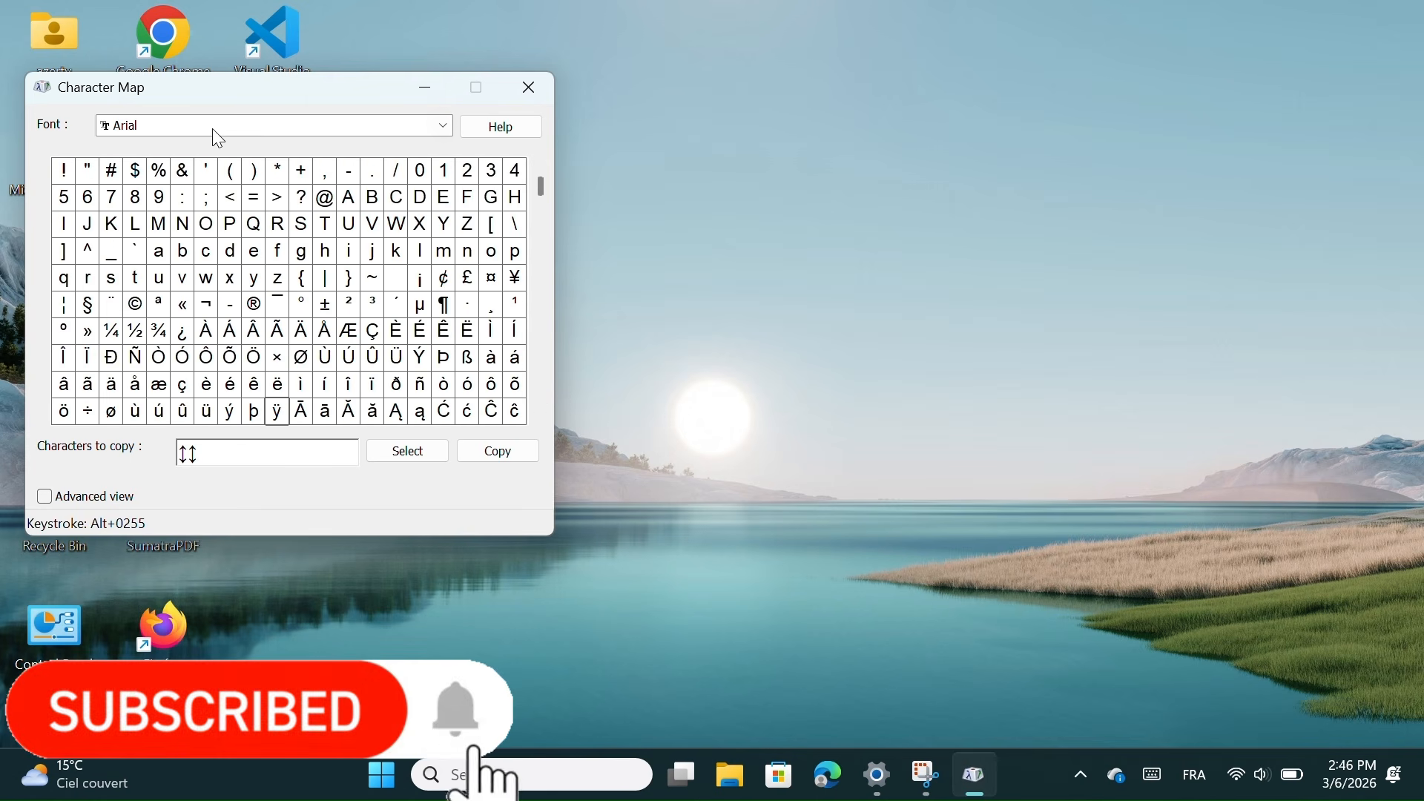
left_click(410, 121)
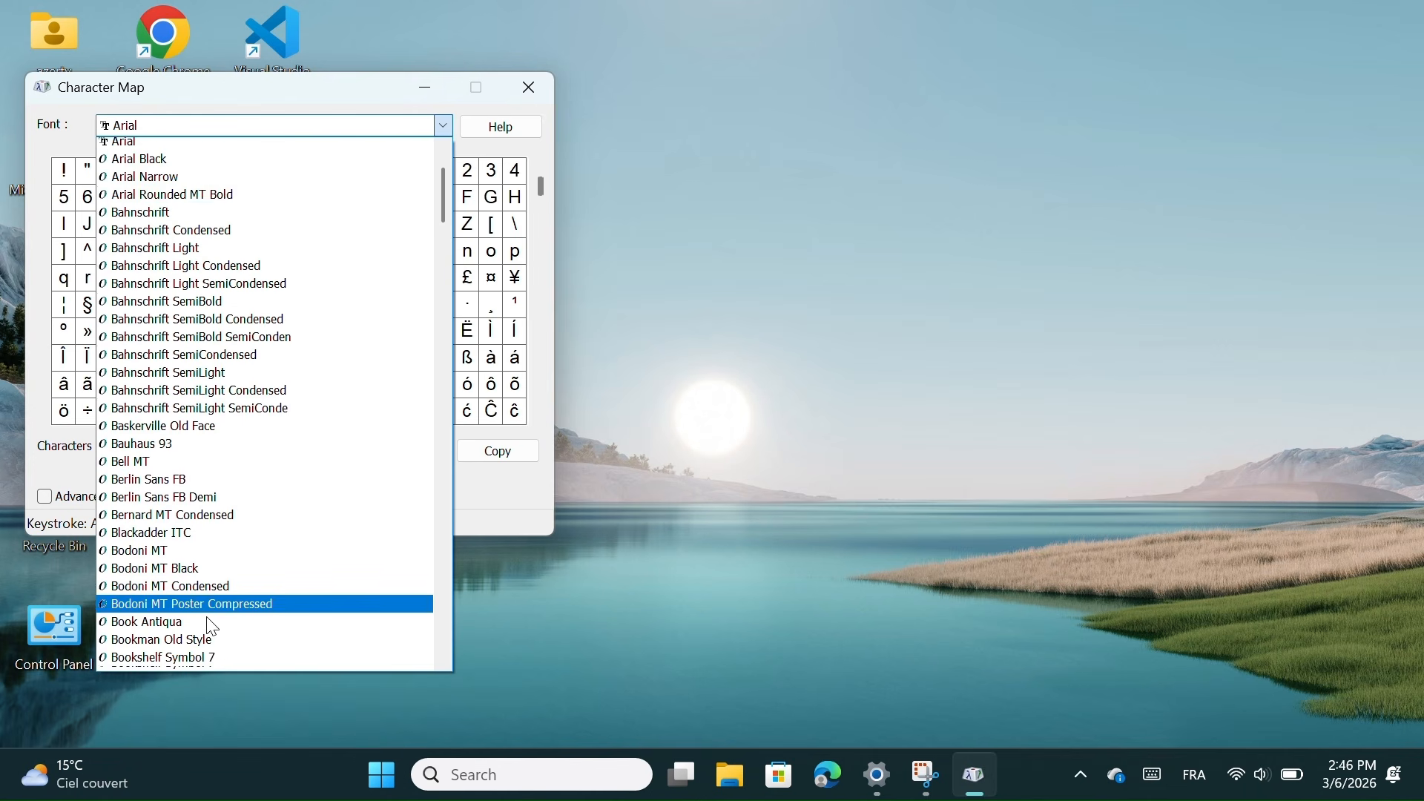
scroll(213, 628, "down", 4)
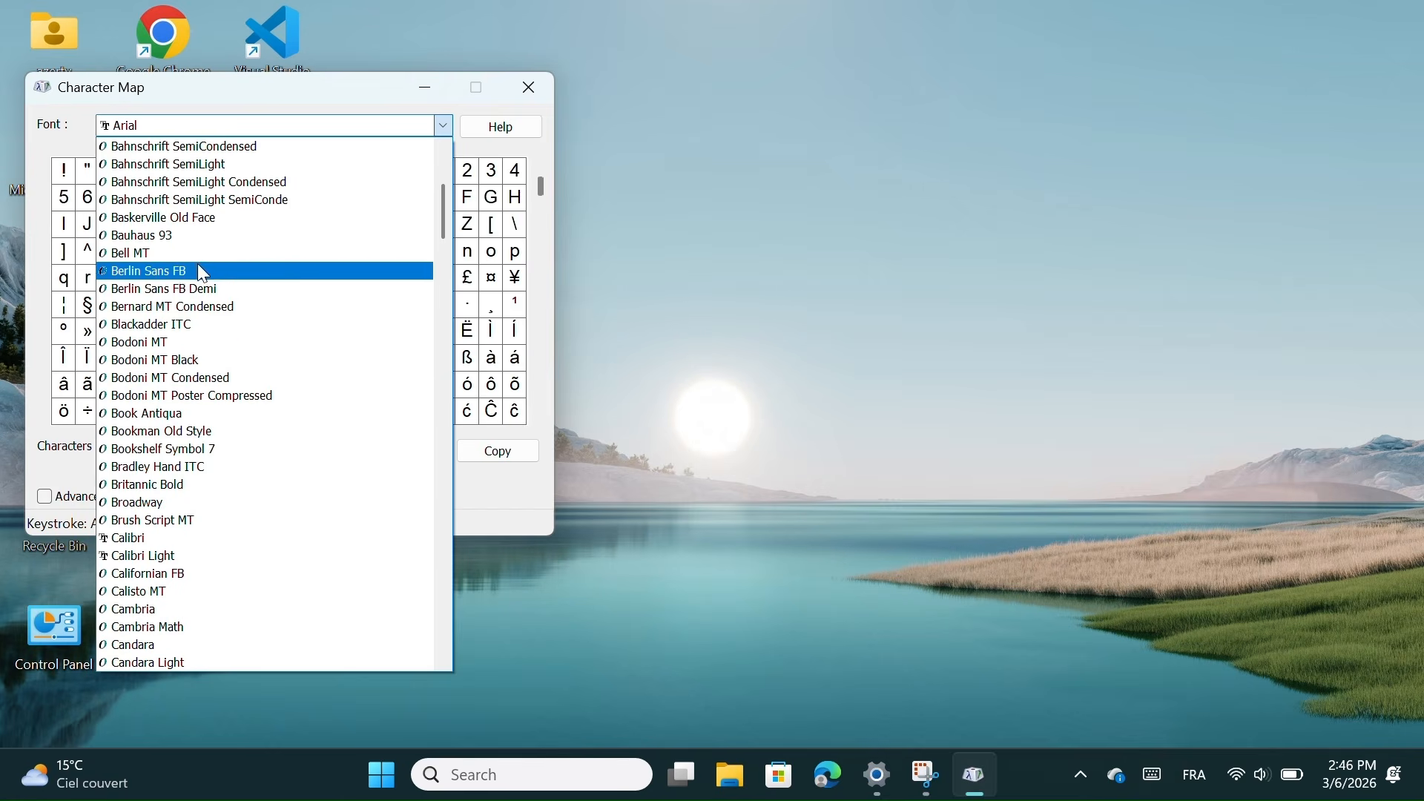
scroll(247, 586, "down", 2)
scroll(250, 588, "down", 10)
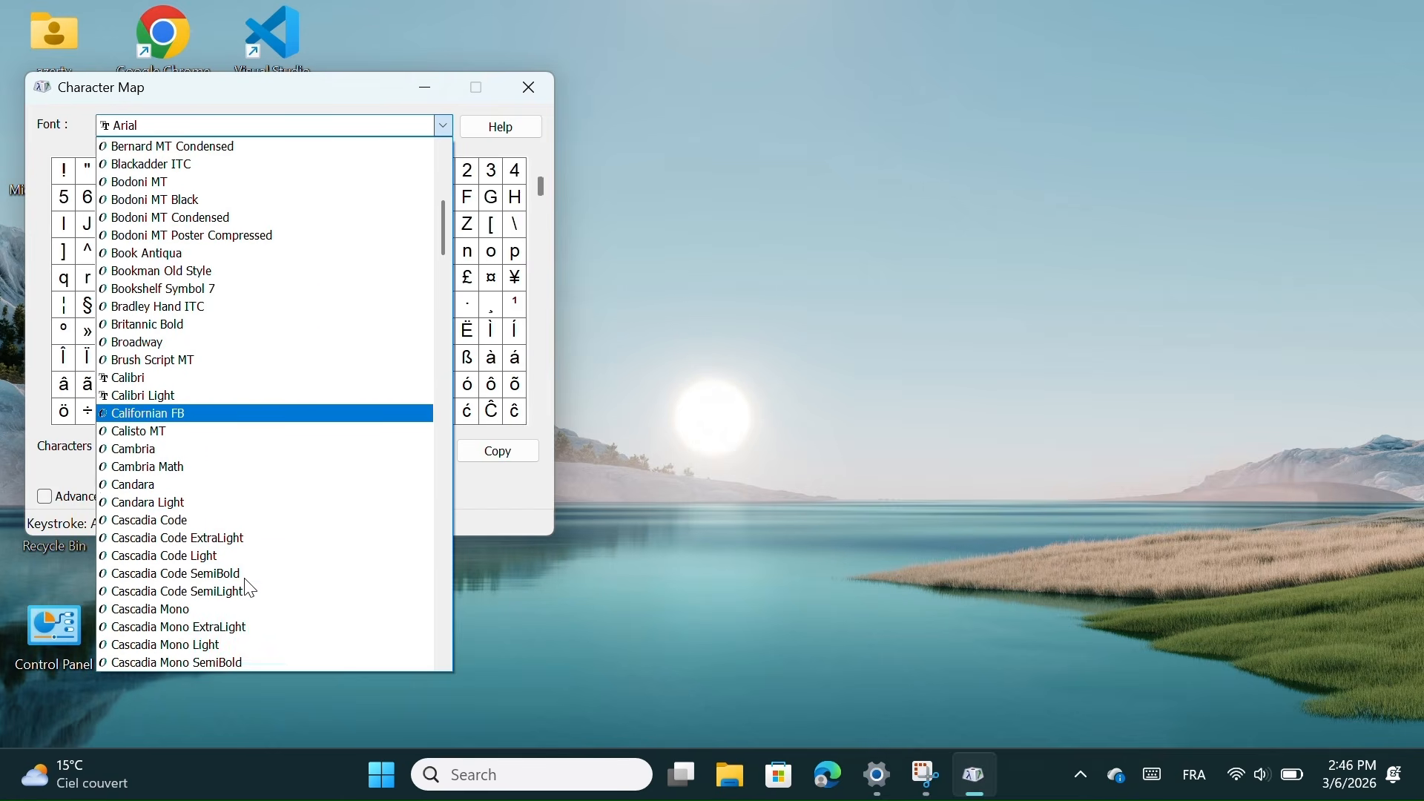
scroll(245, 580, "up", 12)
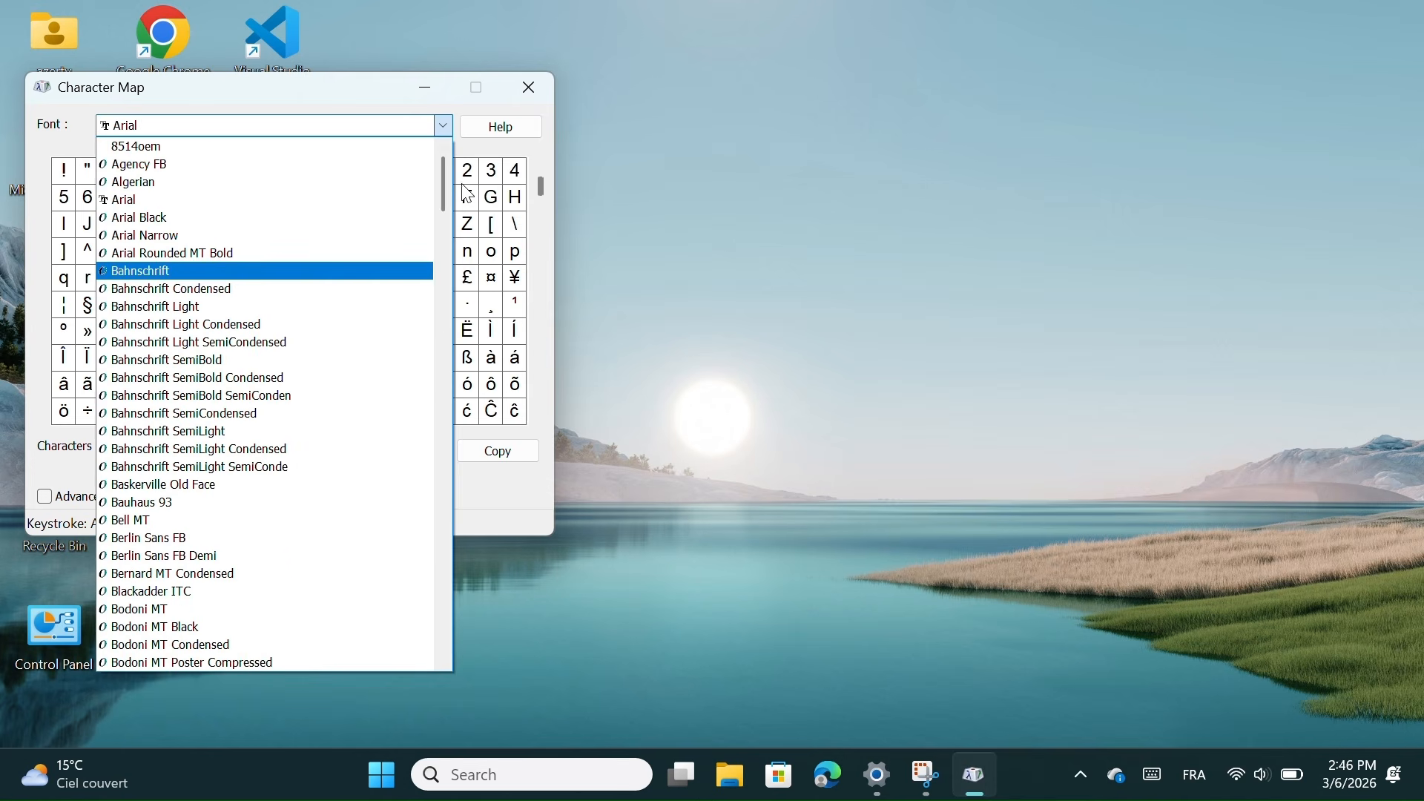
left_click(373, 86)
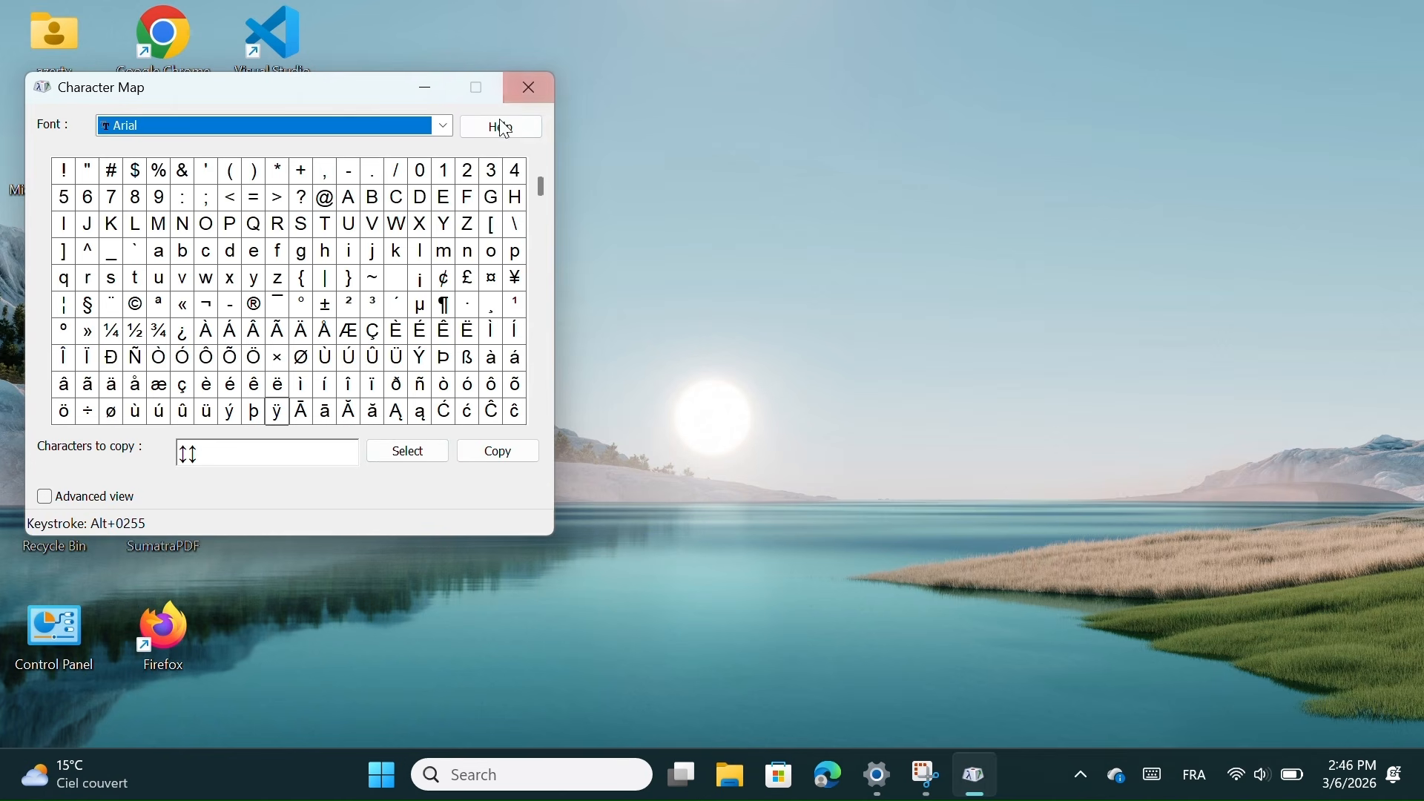
left_click(527, 88)
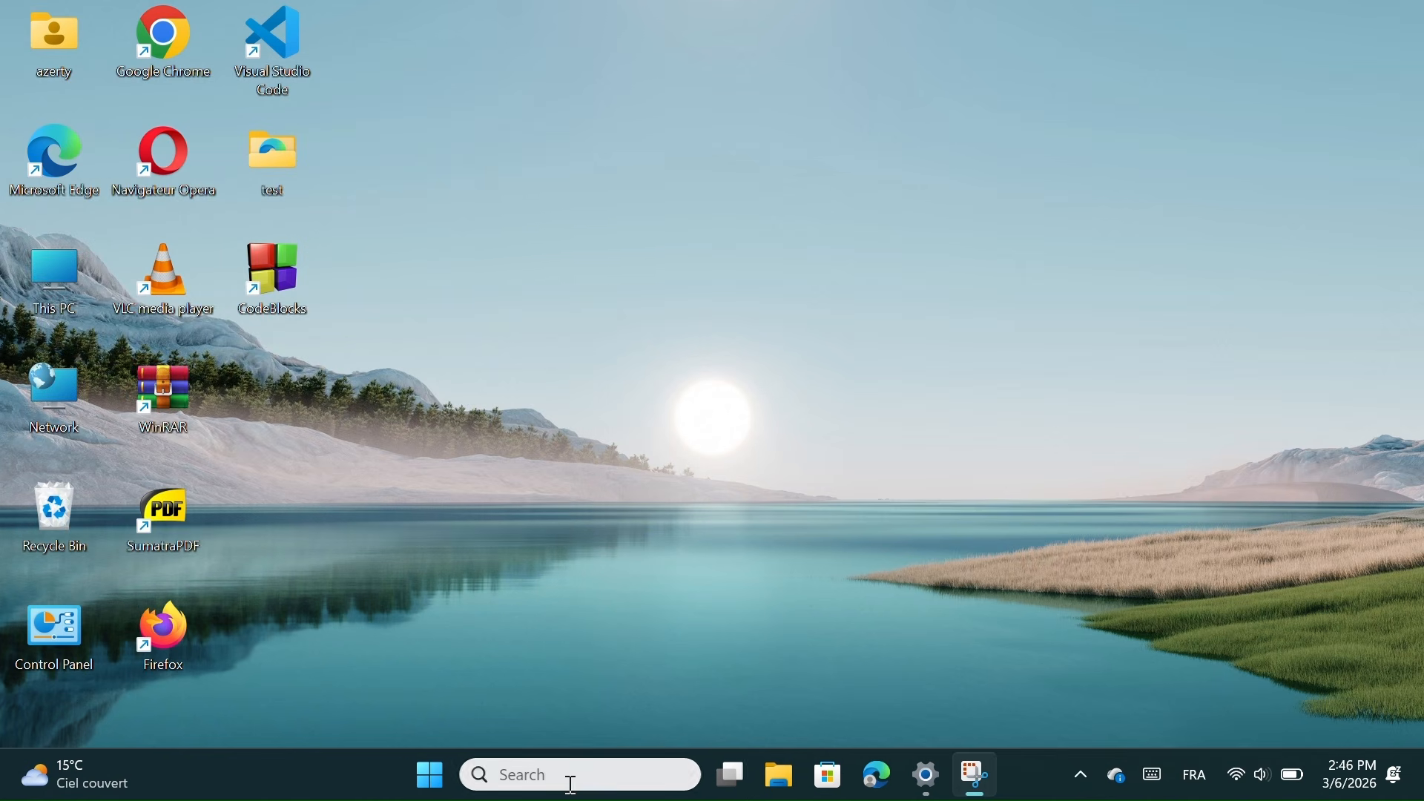
left_click(572, 775)
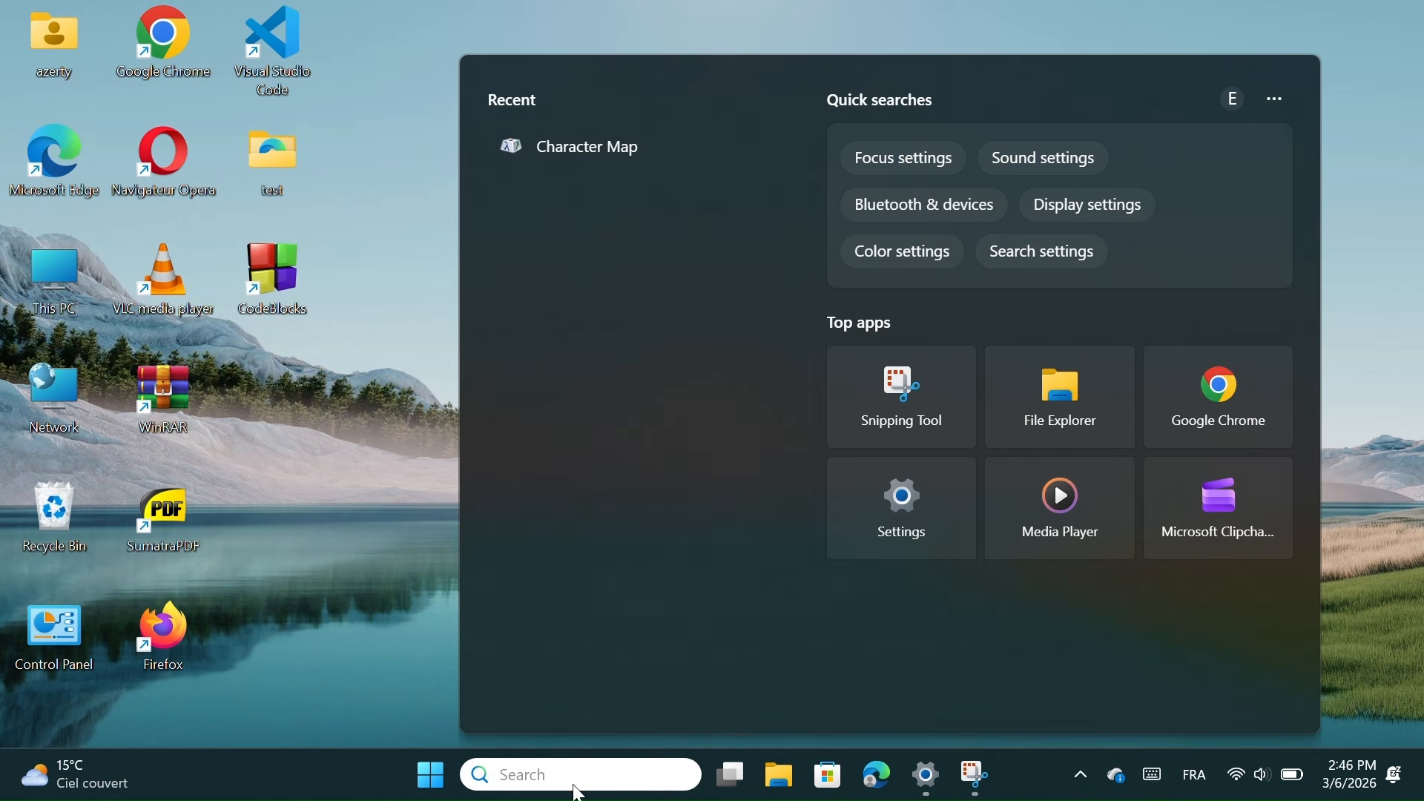
key("ctrl+v")
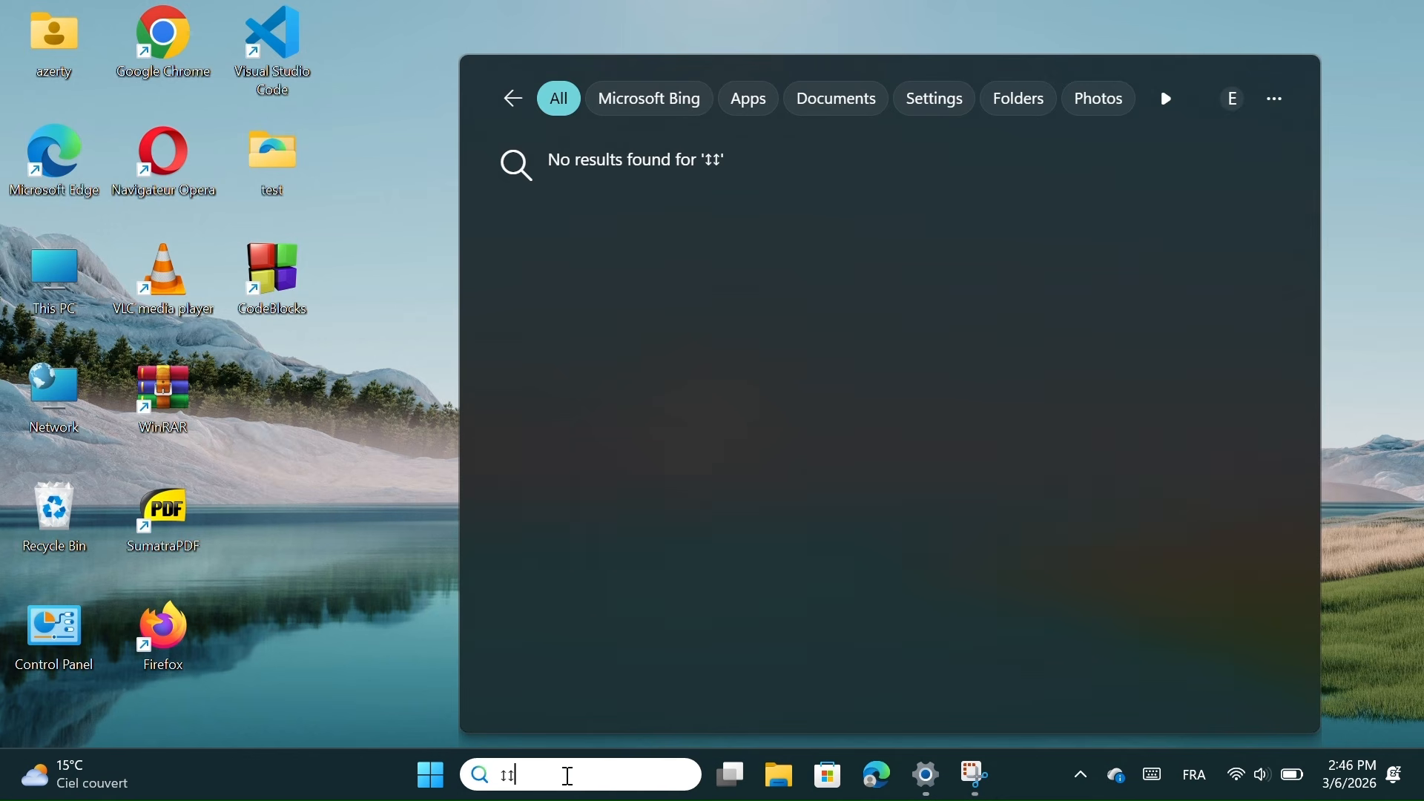
right_click(512, 775)
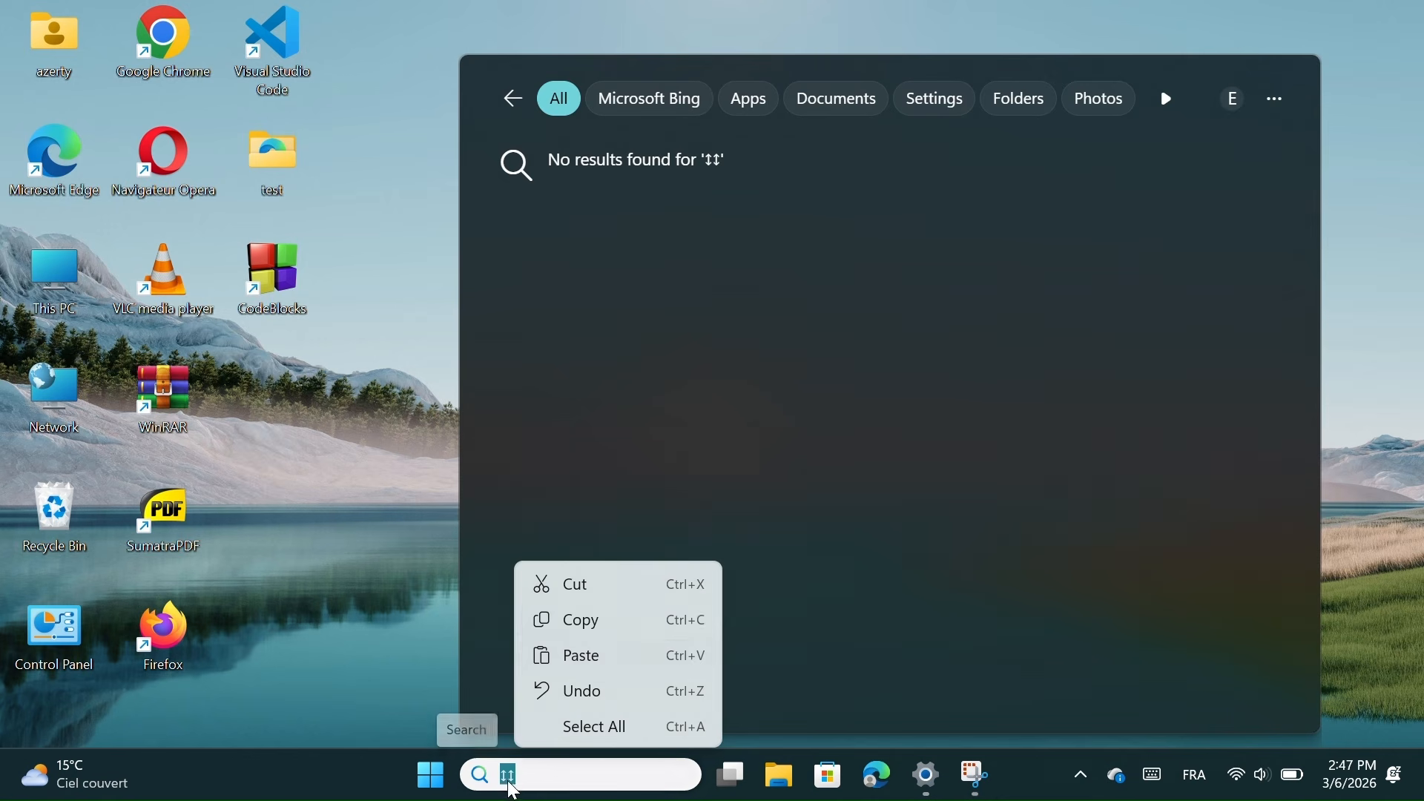
left_click(591, 624)
left_click(444, 542)
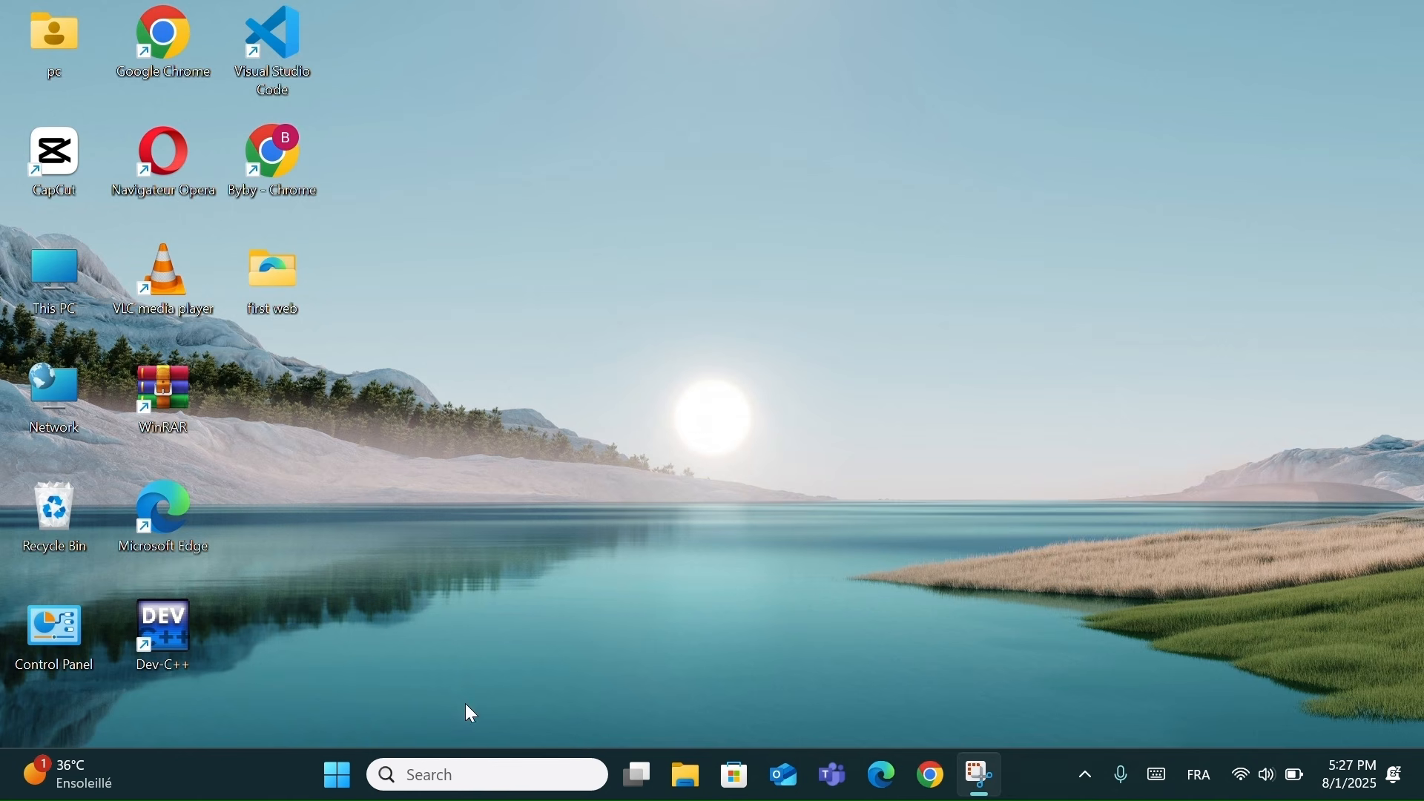
Open 'Turn Windows features on or off' and select the Hyper-V entry
left_click(458, 768)
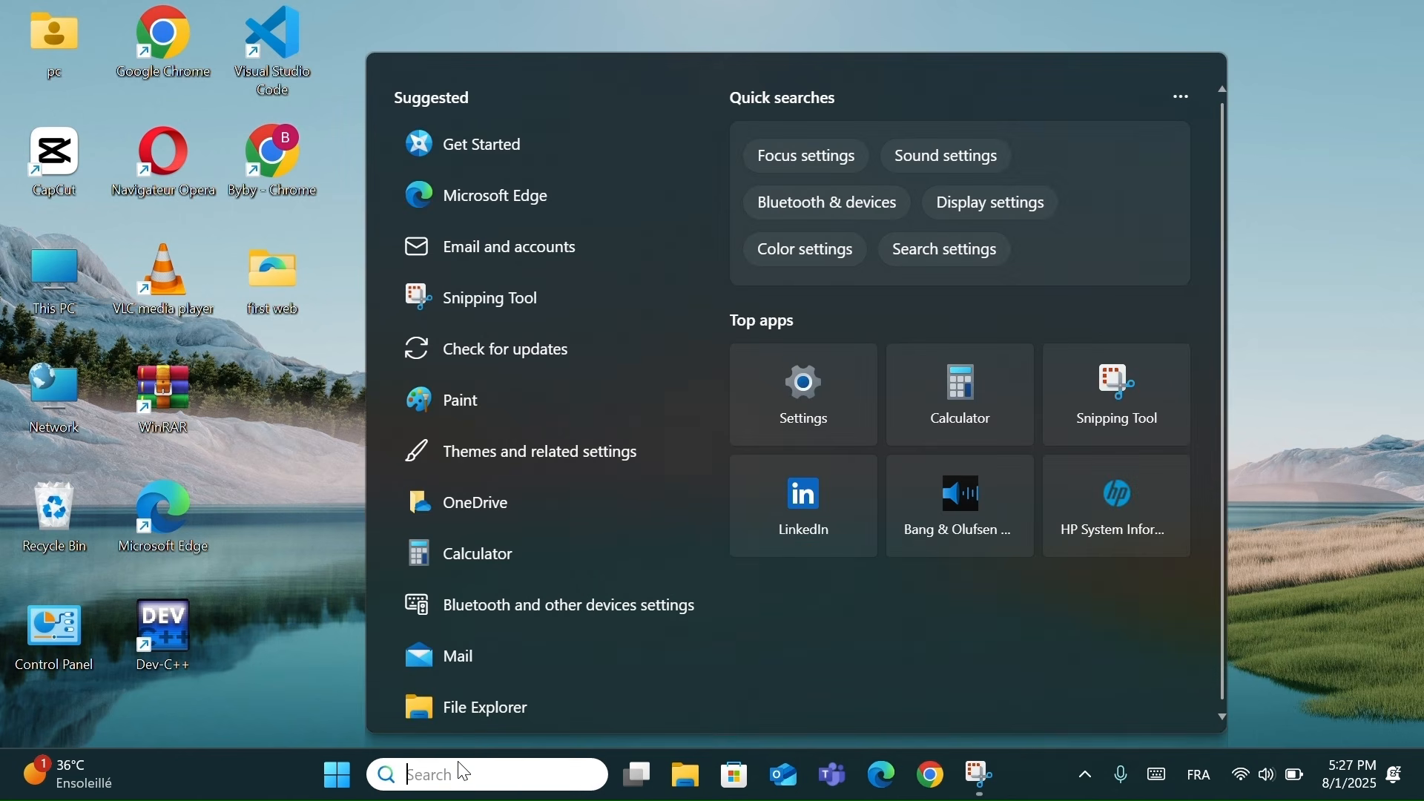
type("turn w")
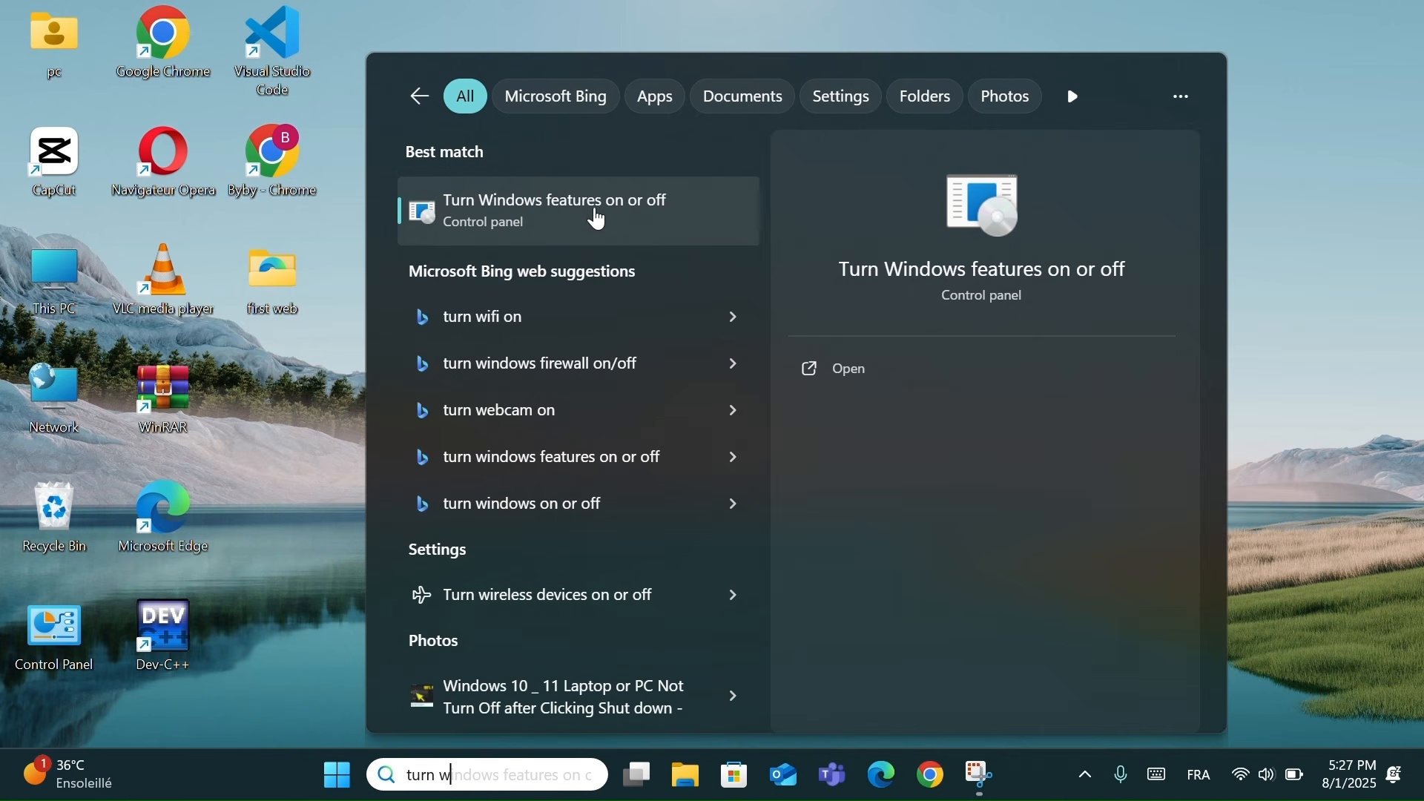
left_click(601, 217)
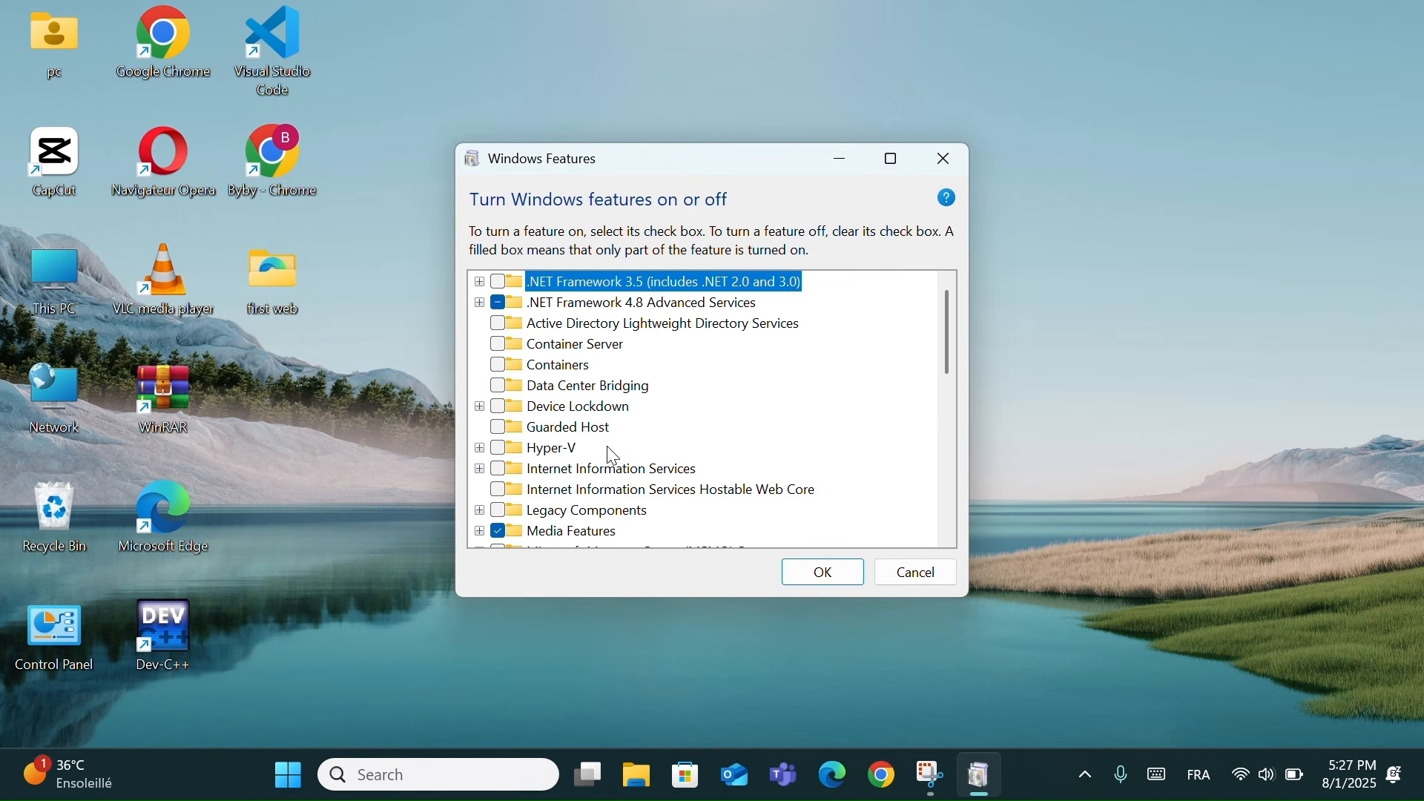
left_click(508, 453)
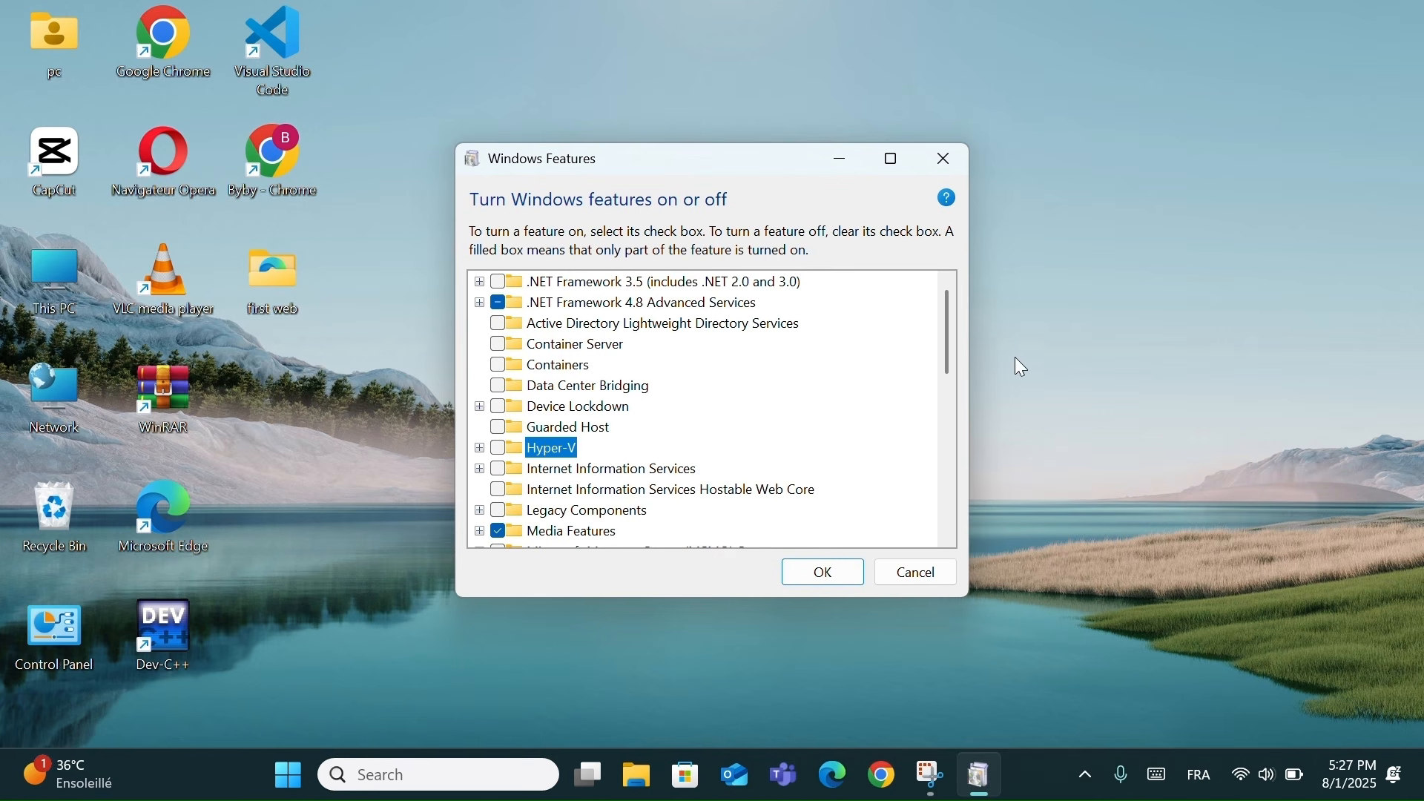
left_click_drag(950, 347, 940, 438)
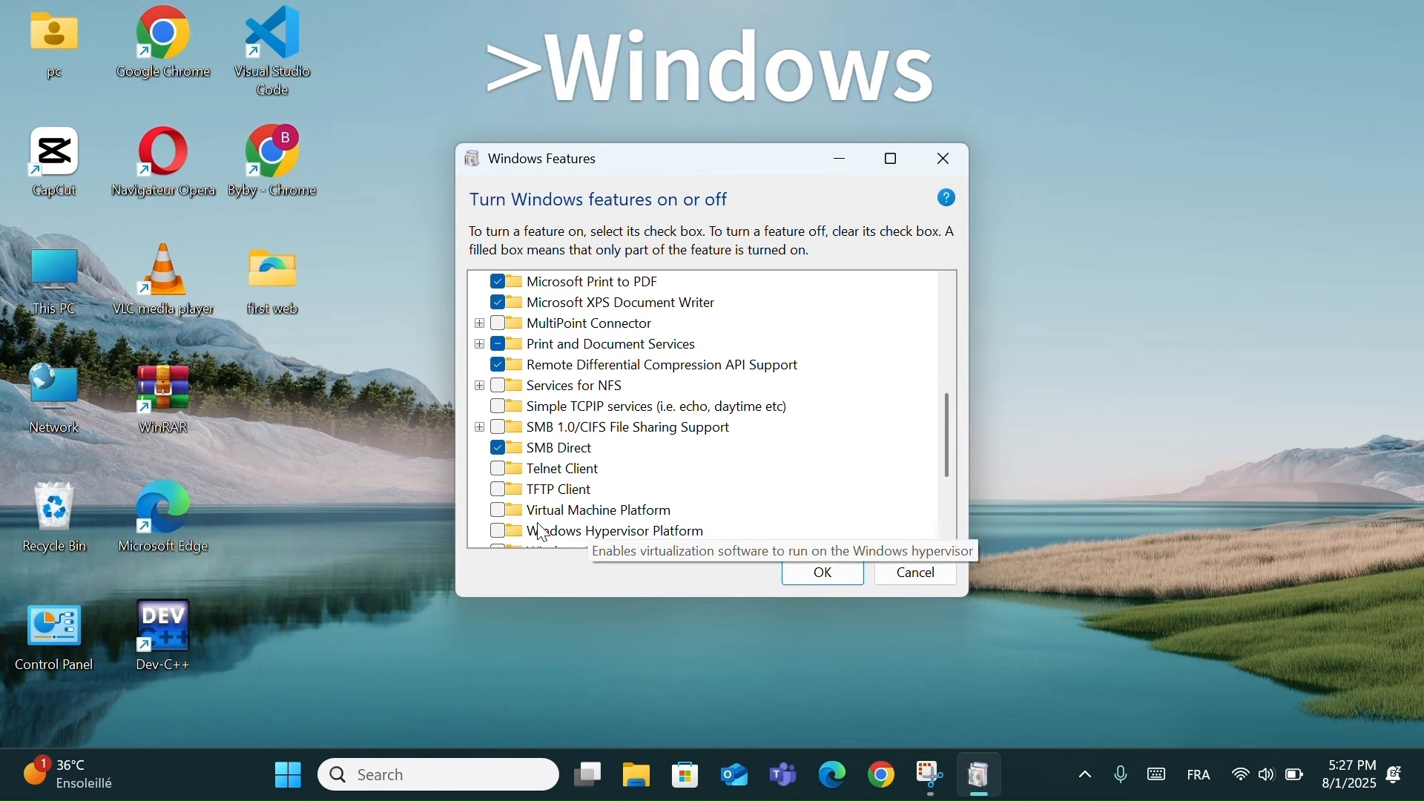
Tick and untick Virtual Machine Platform, select Windows Sandbox, then close unchanged
left_click(499, 513)
left_click(501, 517)
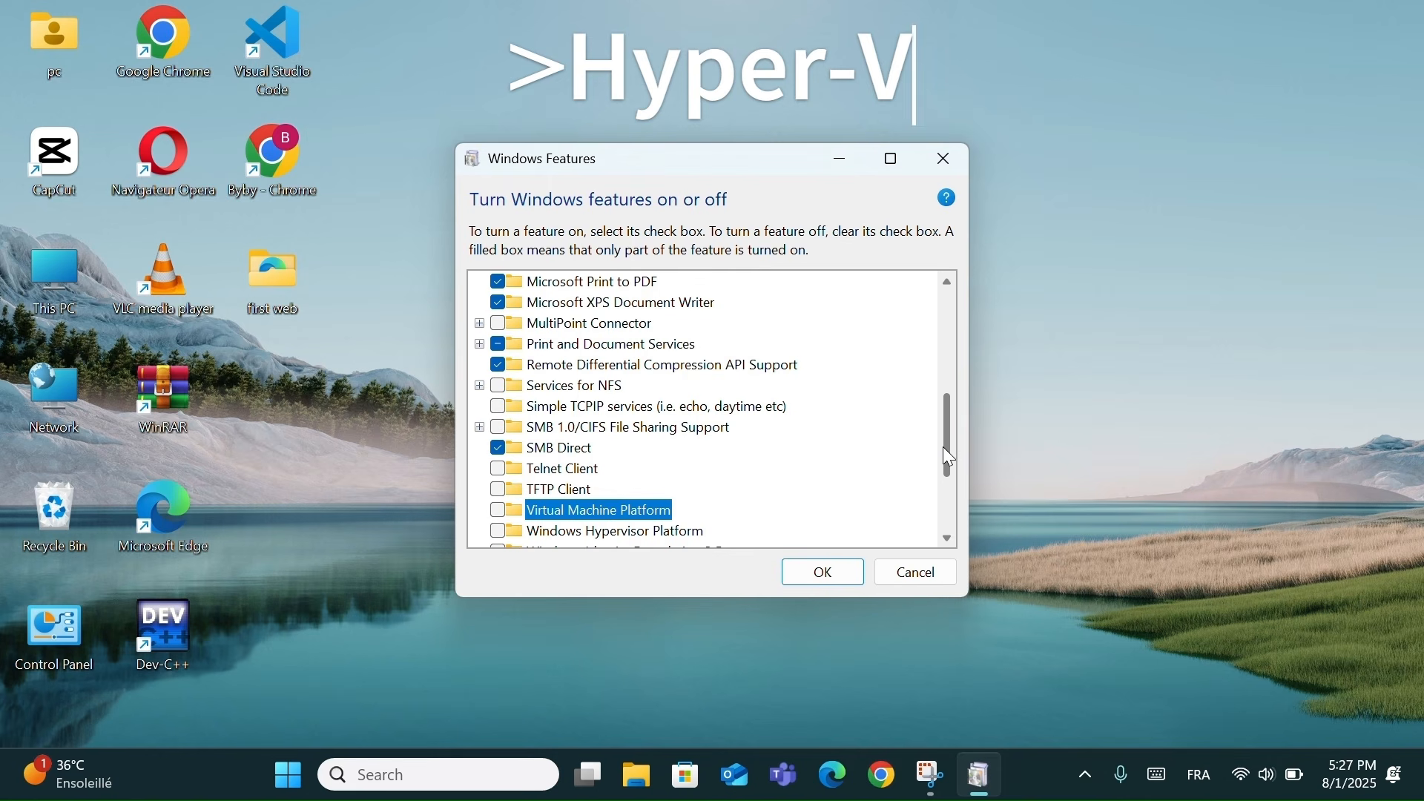
left_click_drag(942, 447, 945, 483)
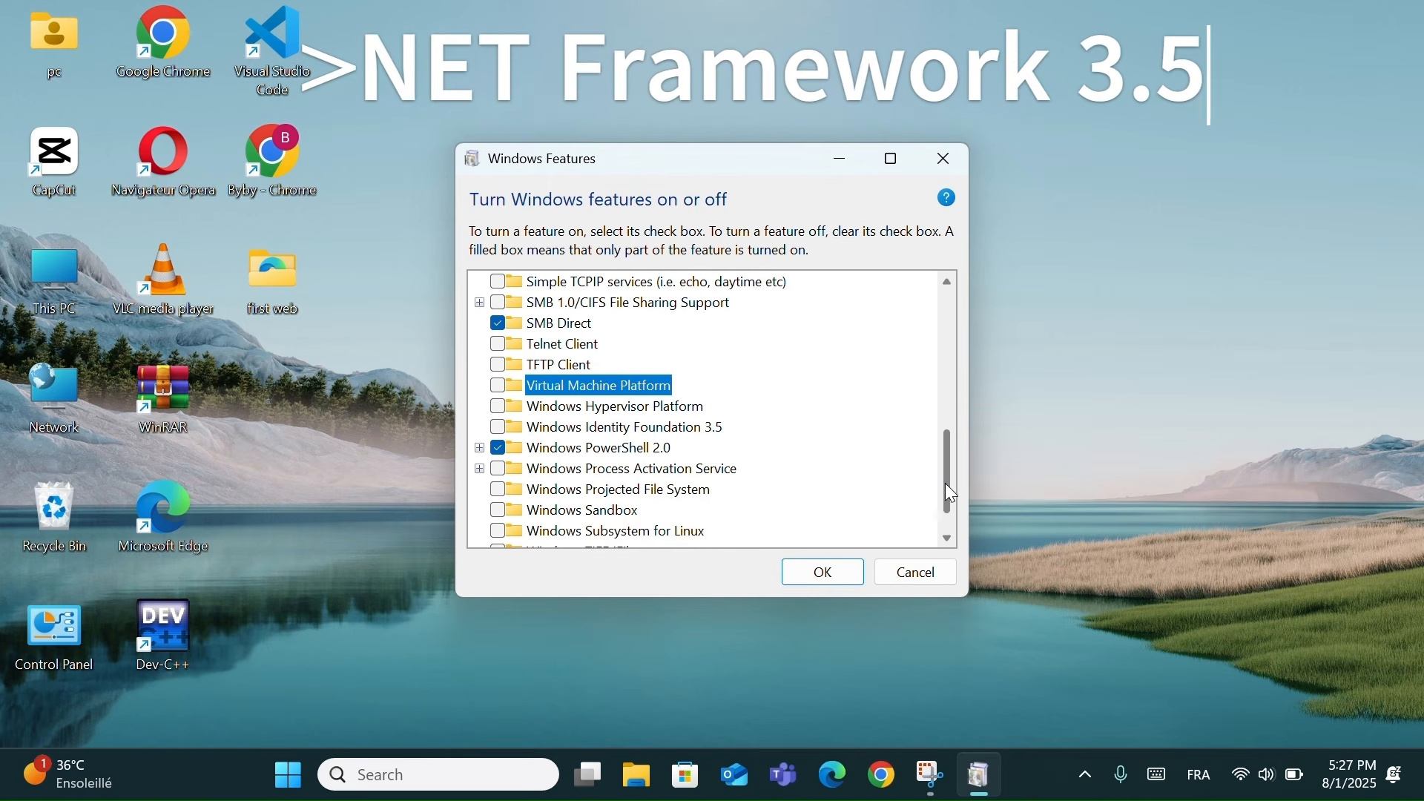
left_click(511, 514)
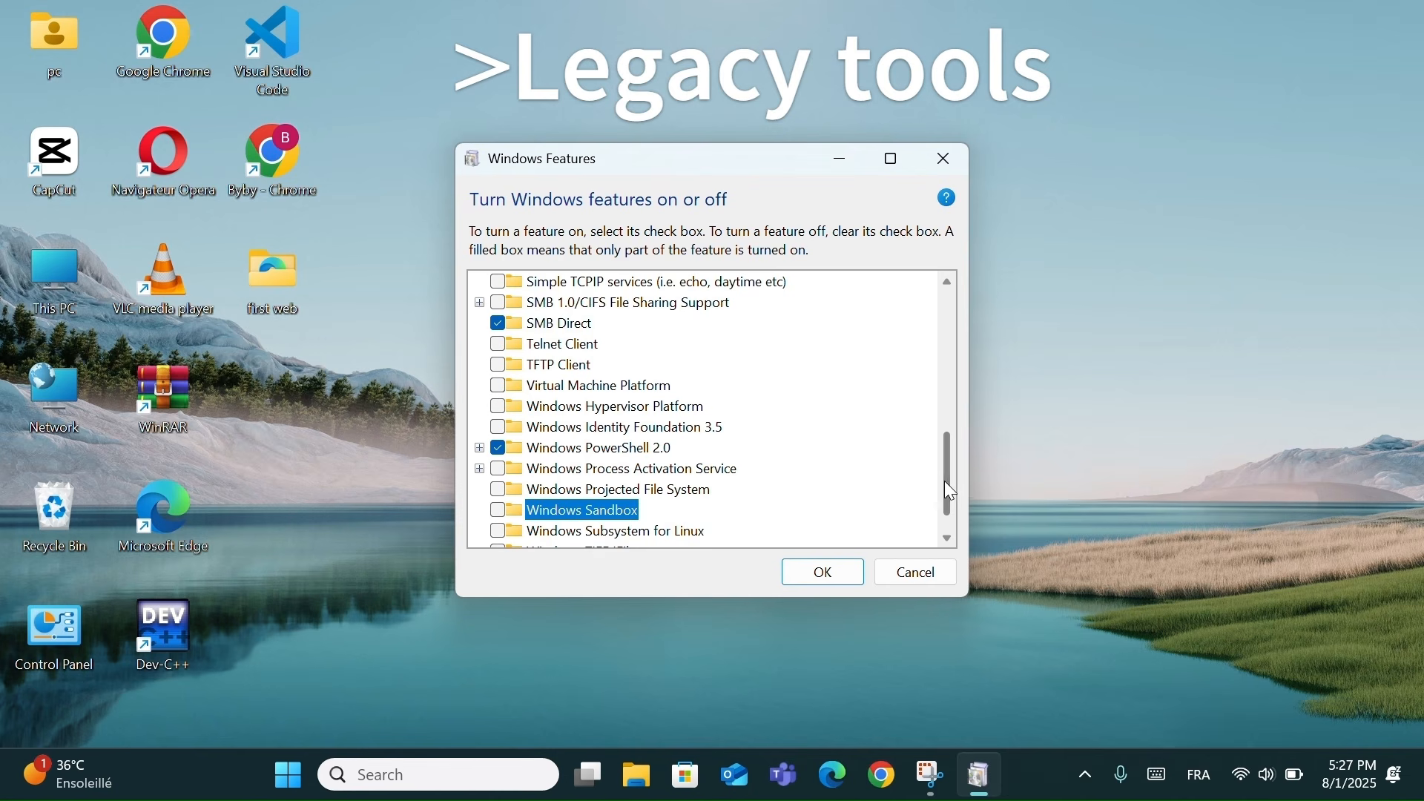
left_click_drag(945, 481, 954, 510)
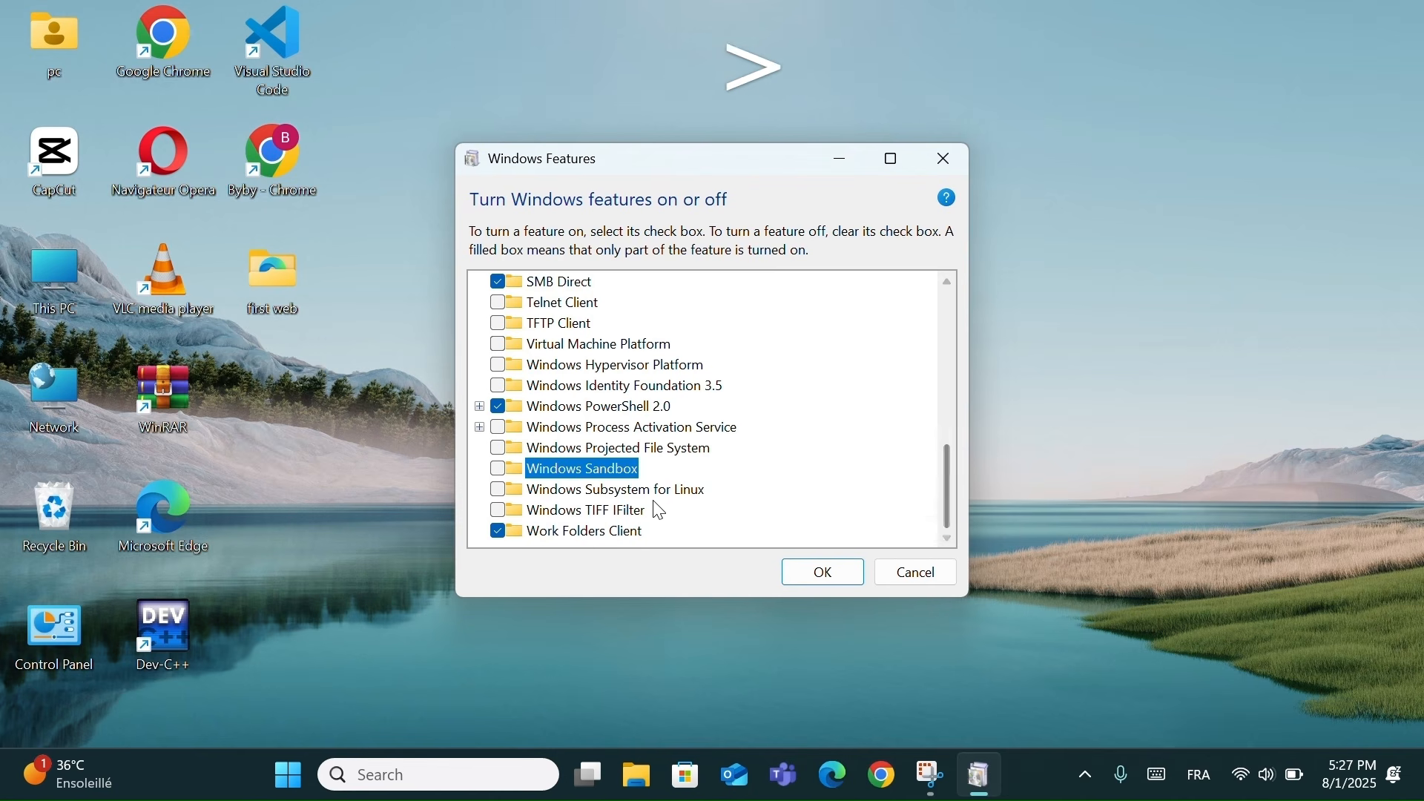
left_click_drag(942, 478, 943, 310)
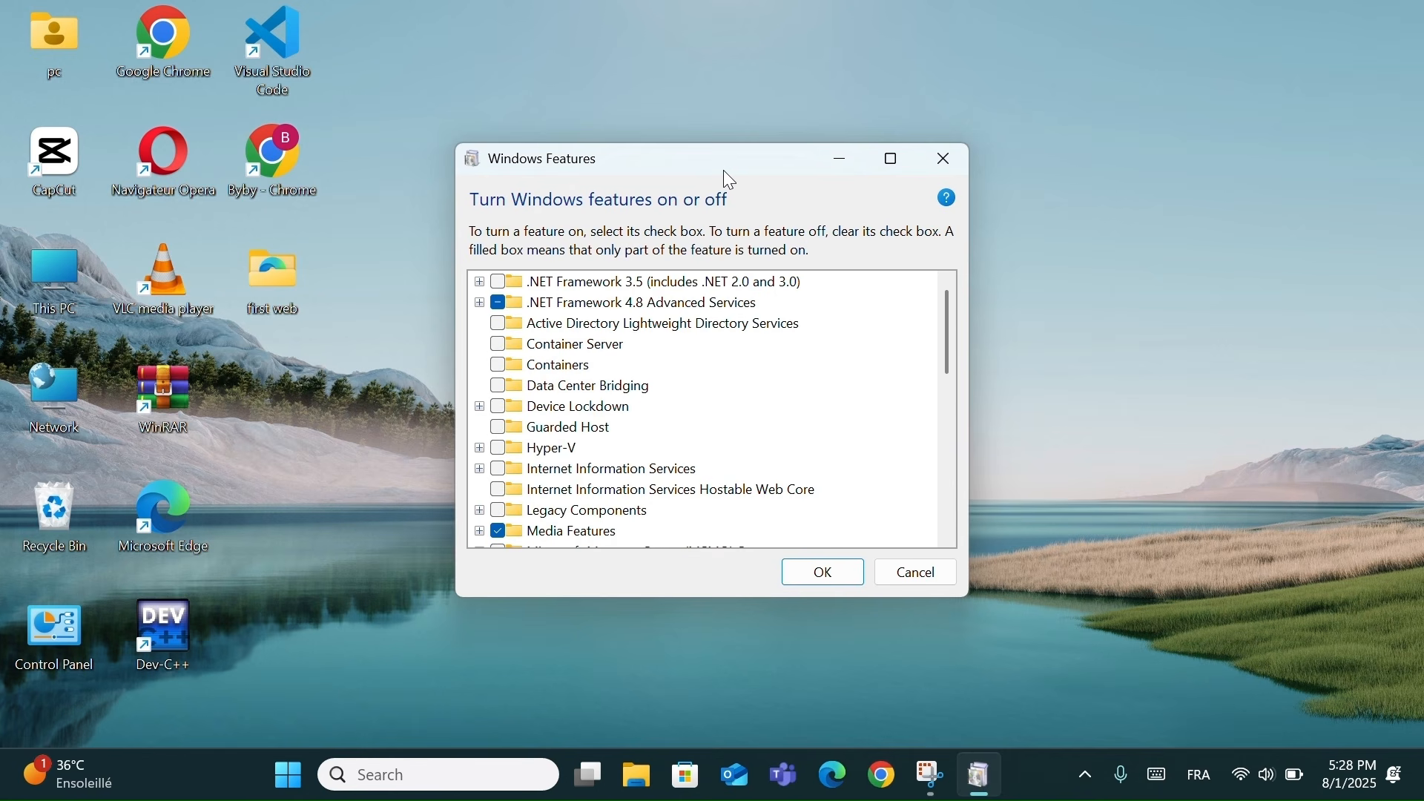
left_click(945, 159)
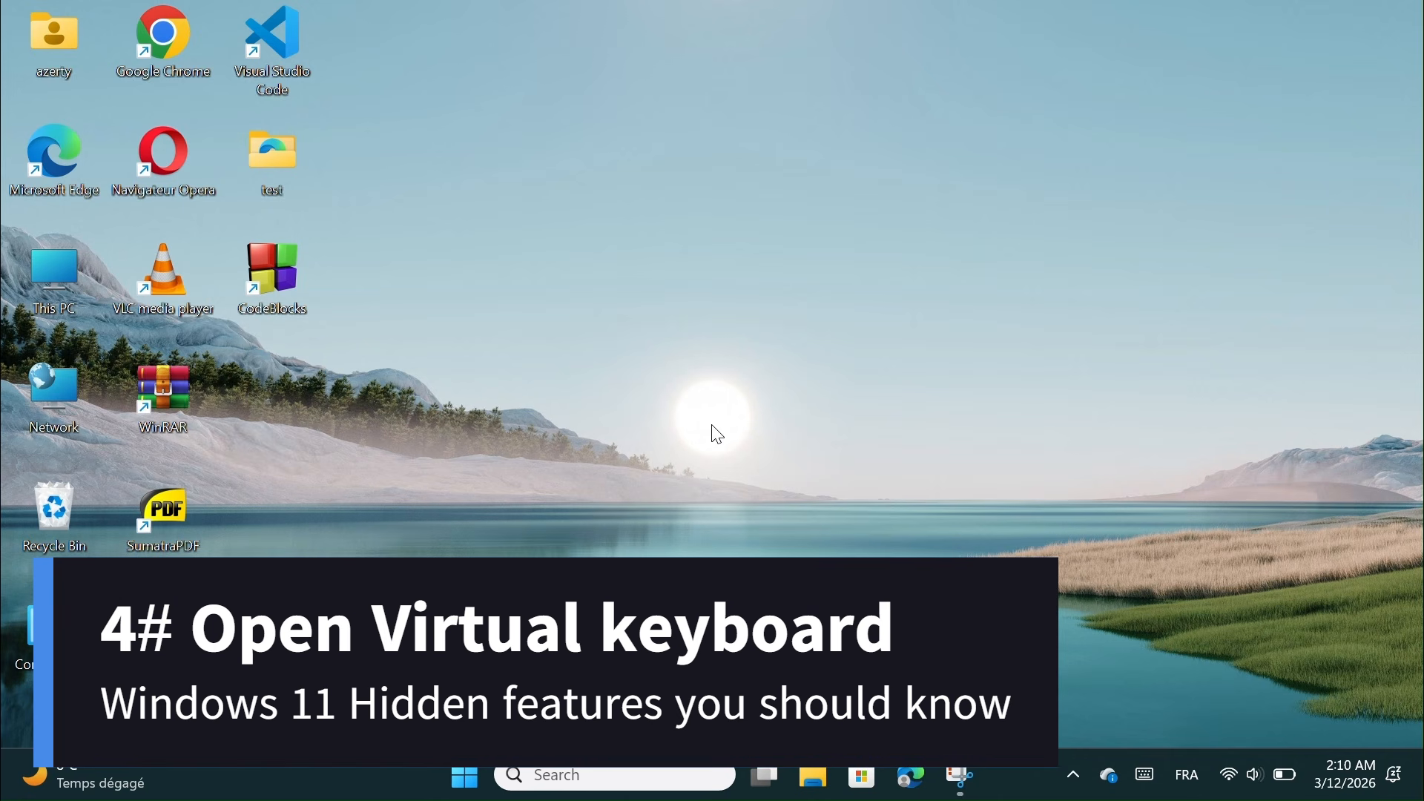
left_click(622, 771)
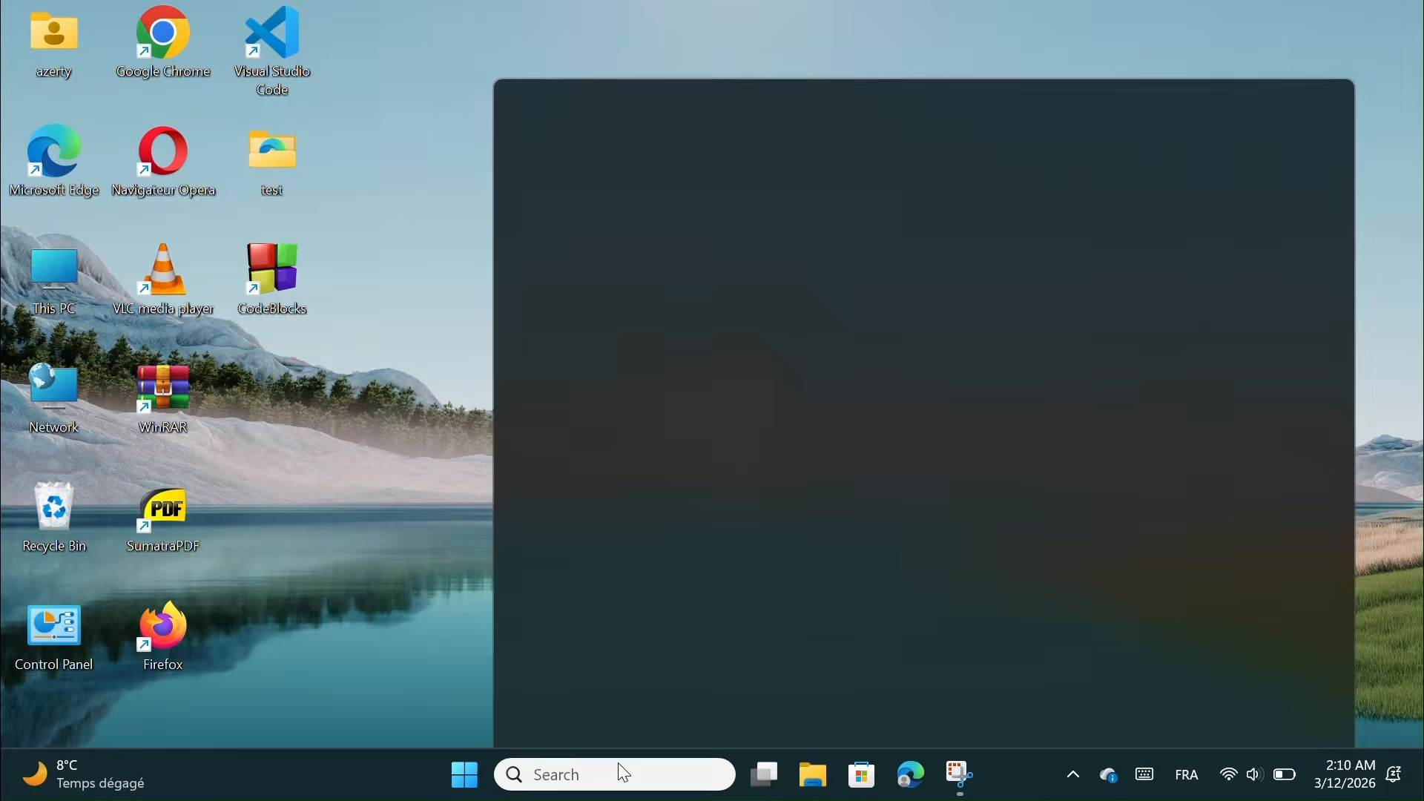
type("cmd")
key("Return")
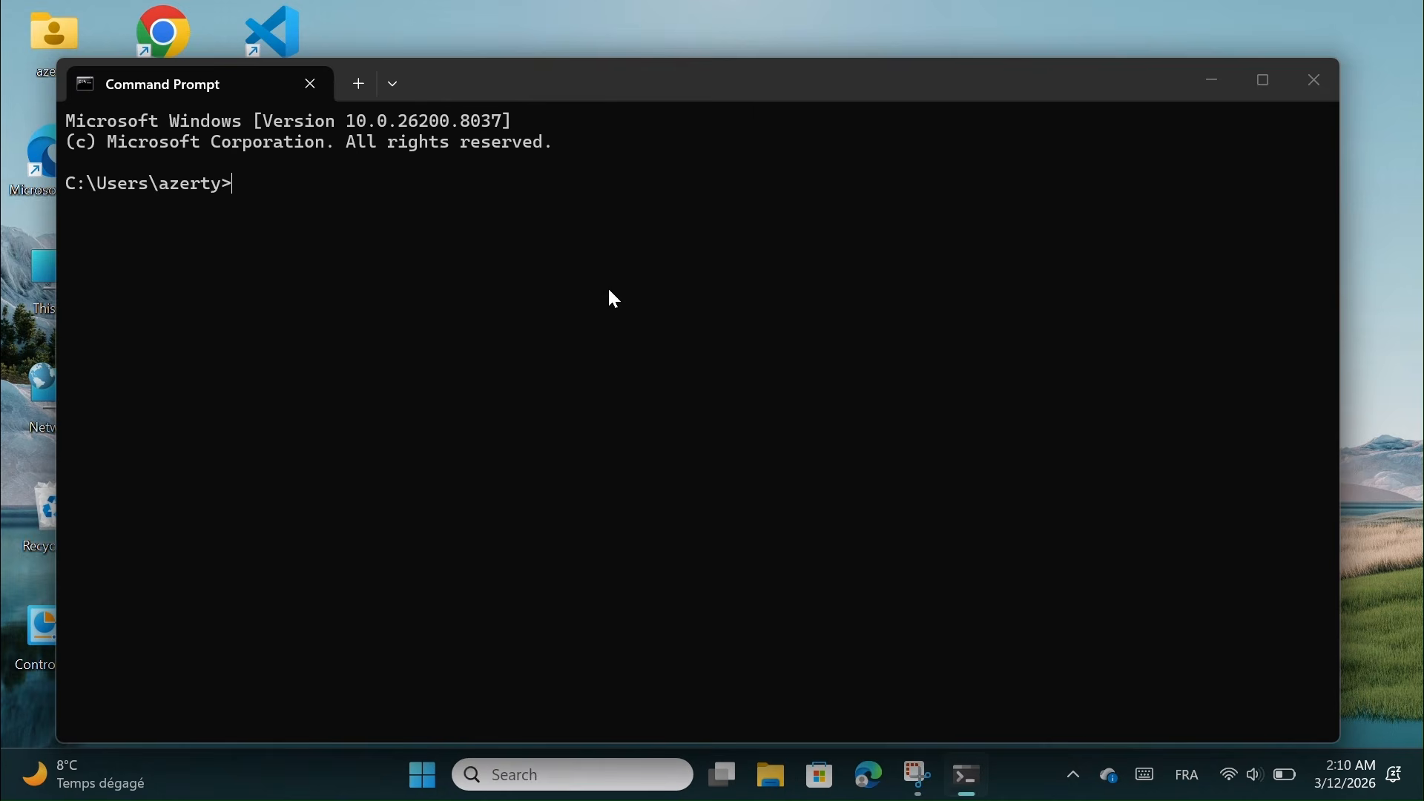
type("os")
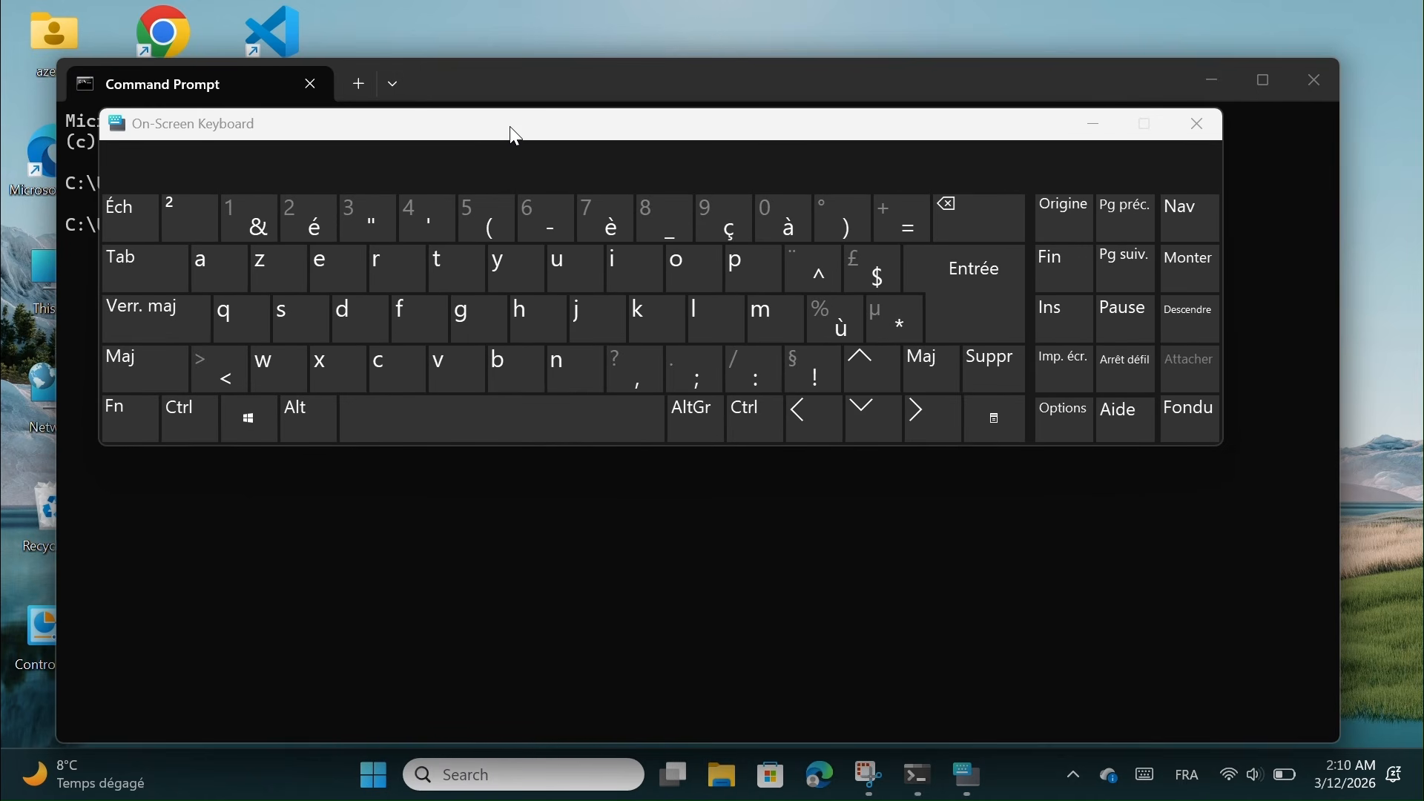
left_click_drag(515, 135, 545, 175)
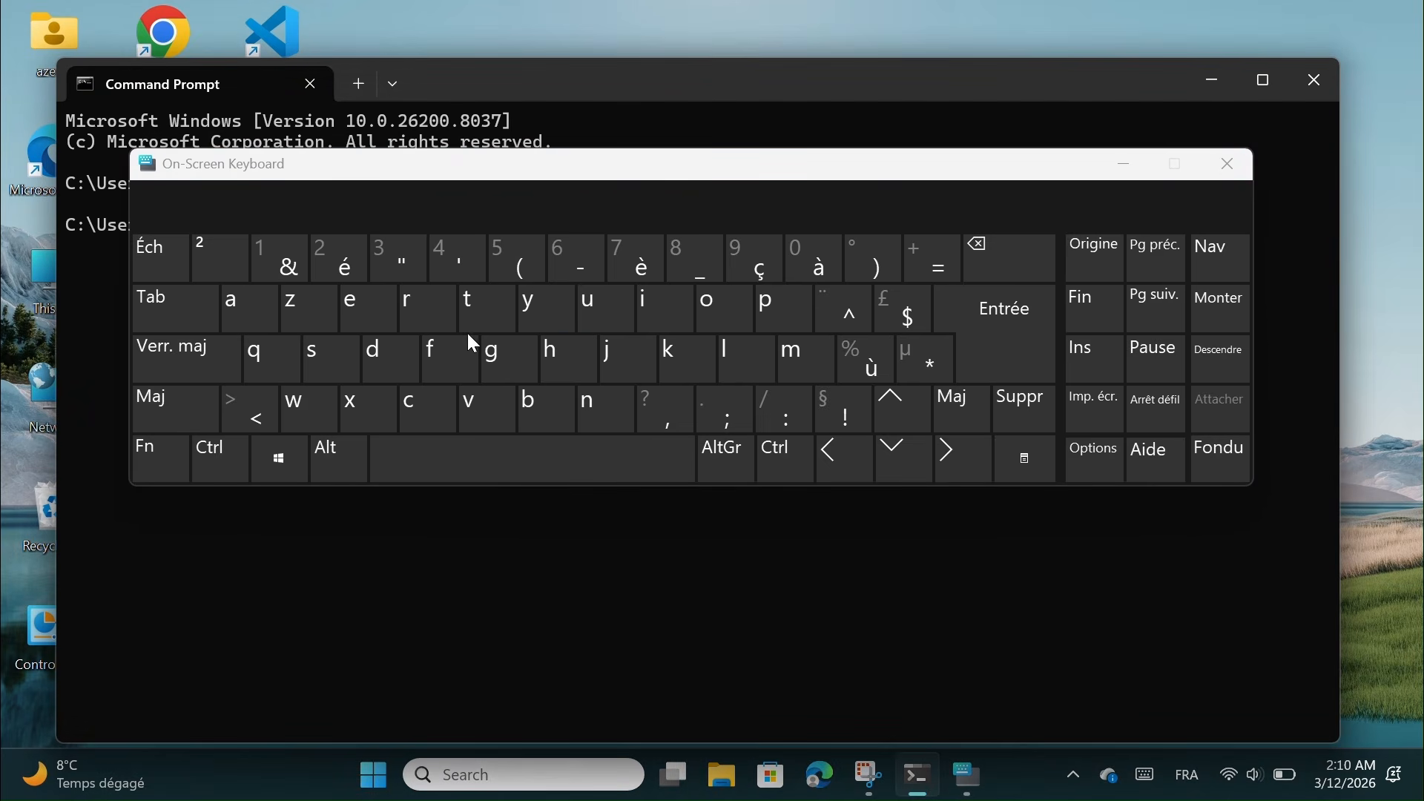
left_click(583, 758)
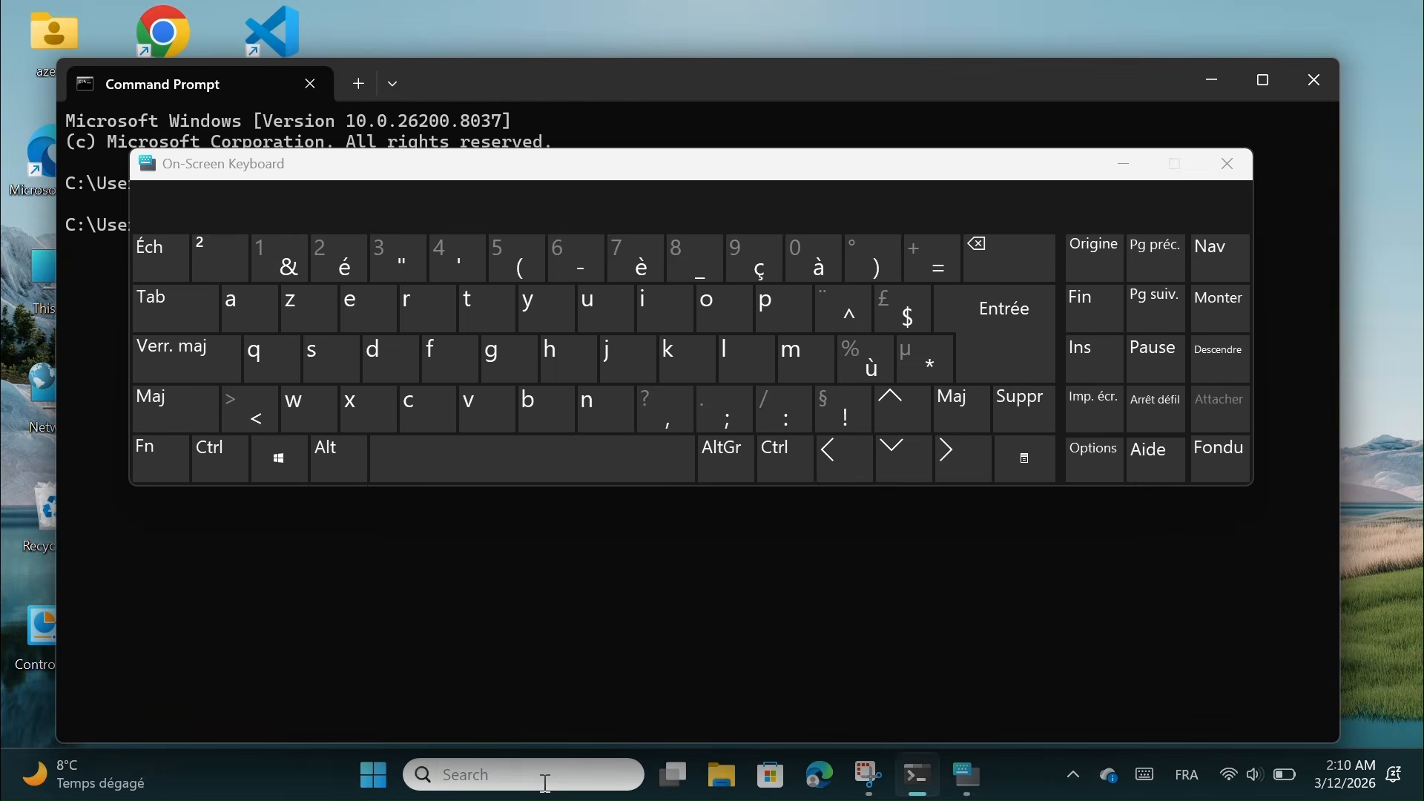
double_click(581, 356)
double_click(583, 357)
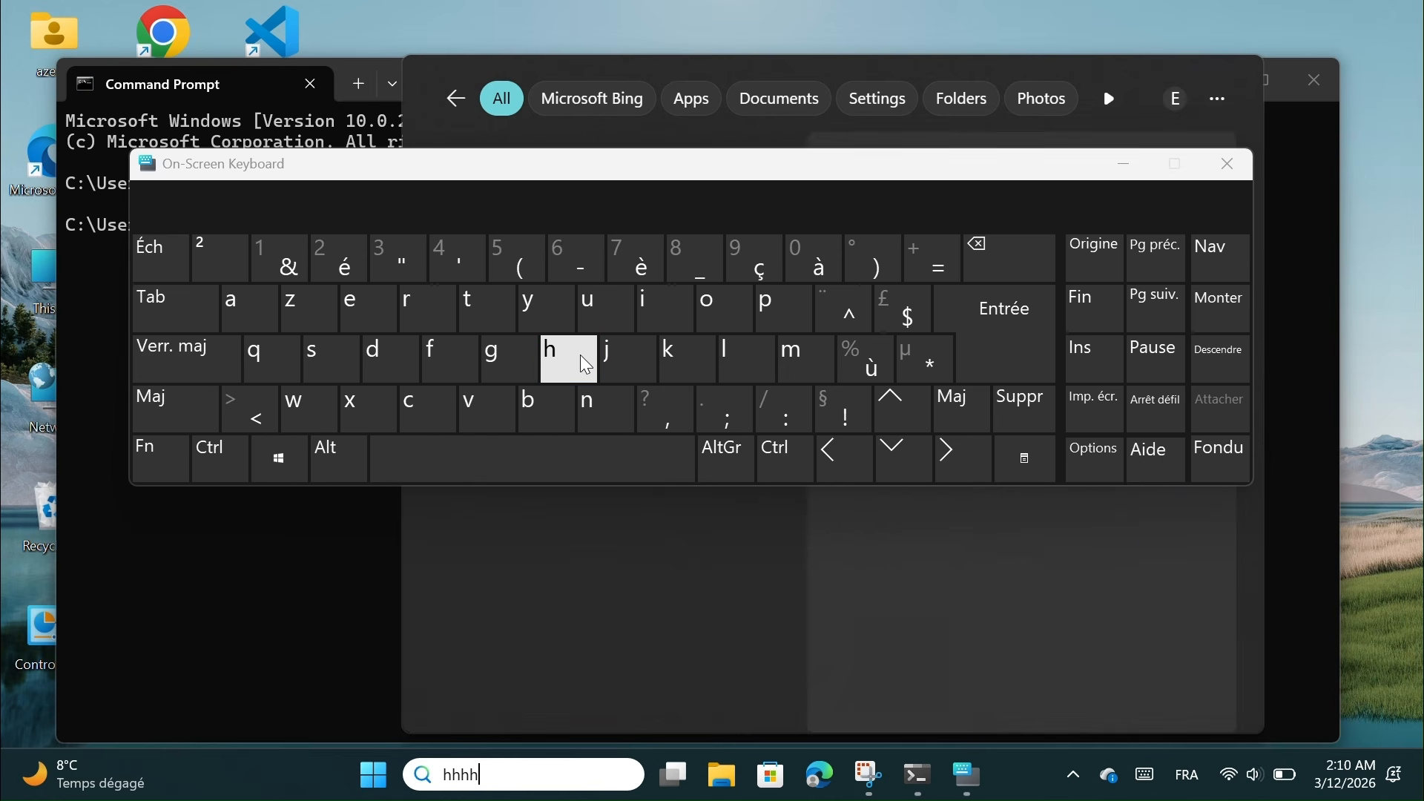
left_click(583, 358)
double_click(583, 357)
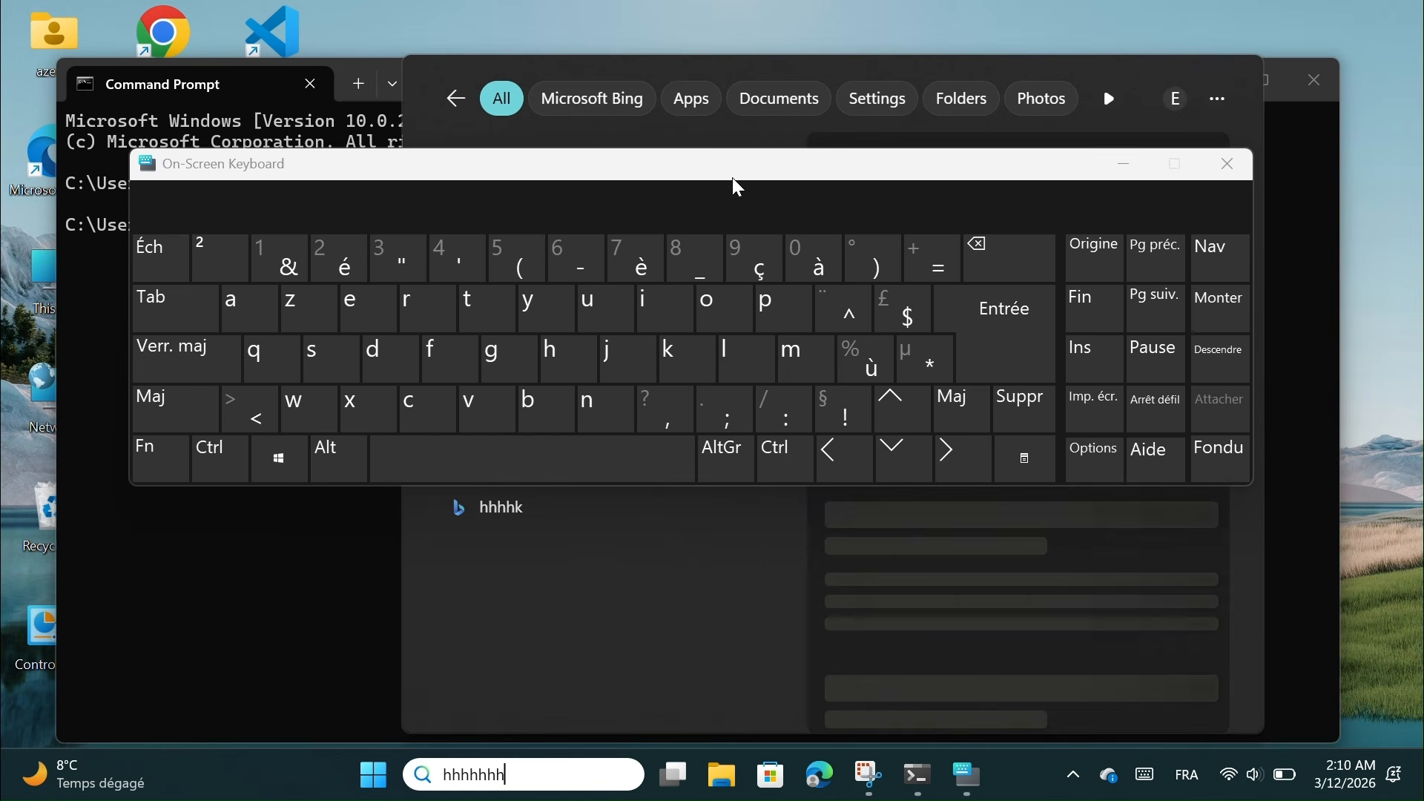
left_click_drag(753, 171, 686, 344)
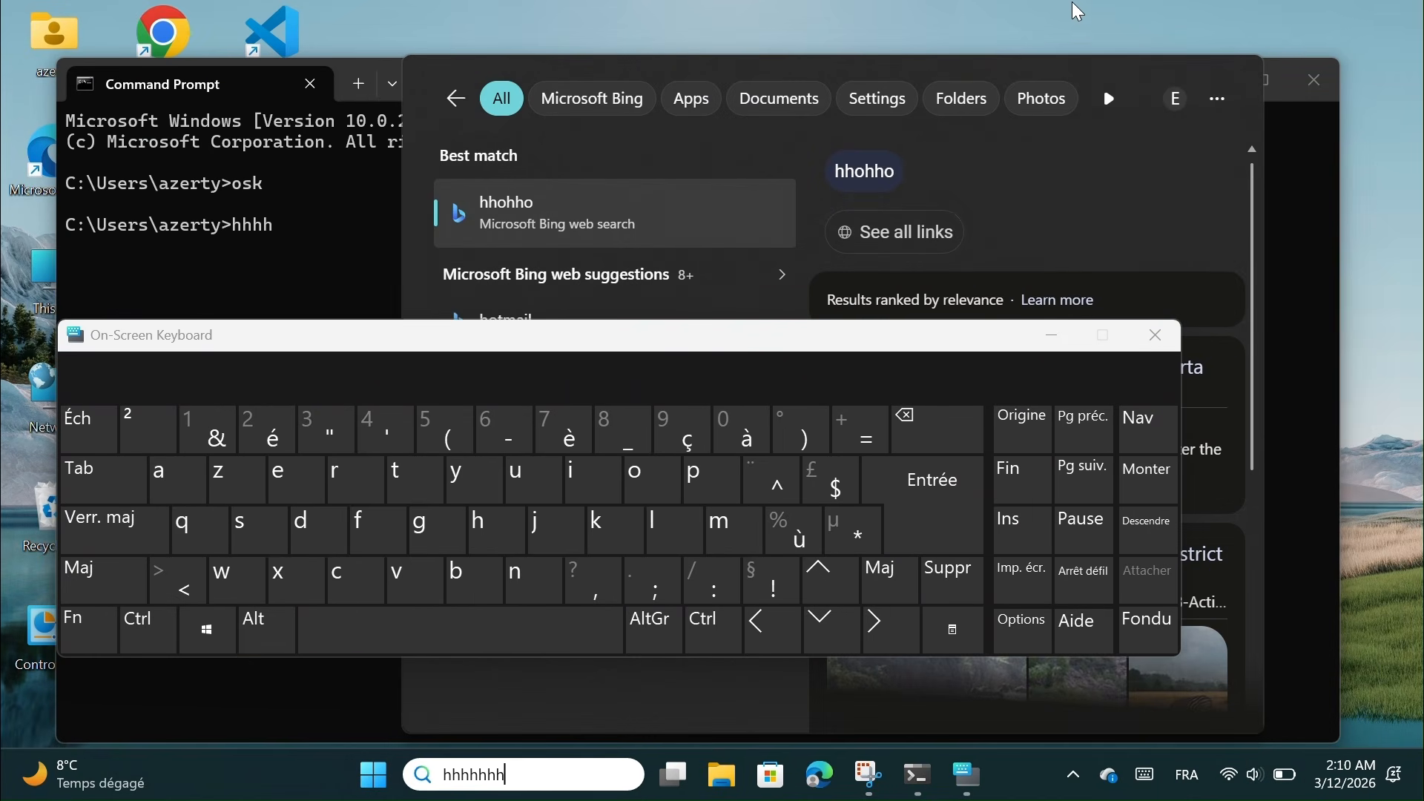
left_click(1125, 9)
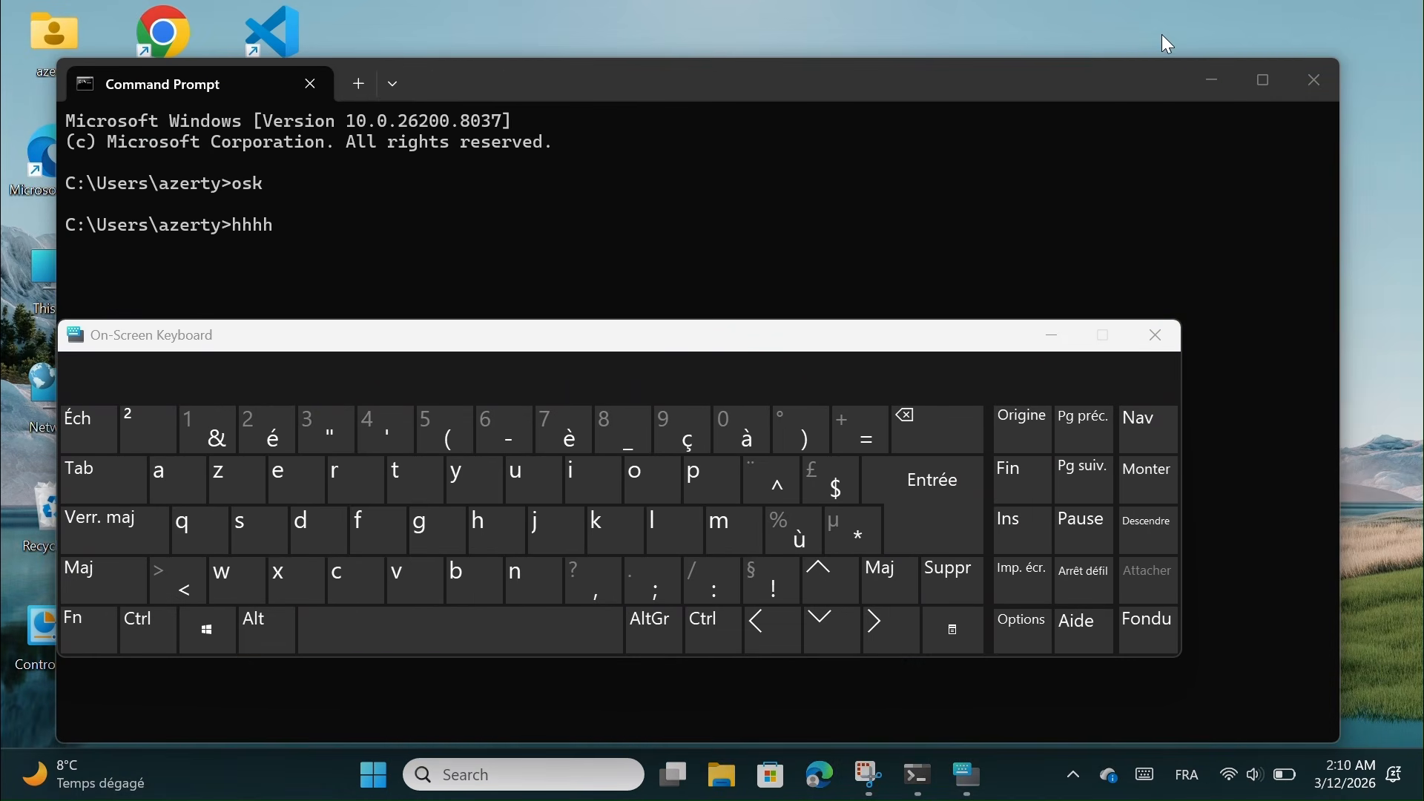
left_click(1320, 88)
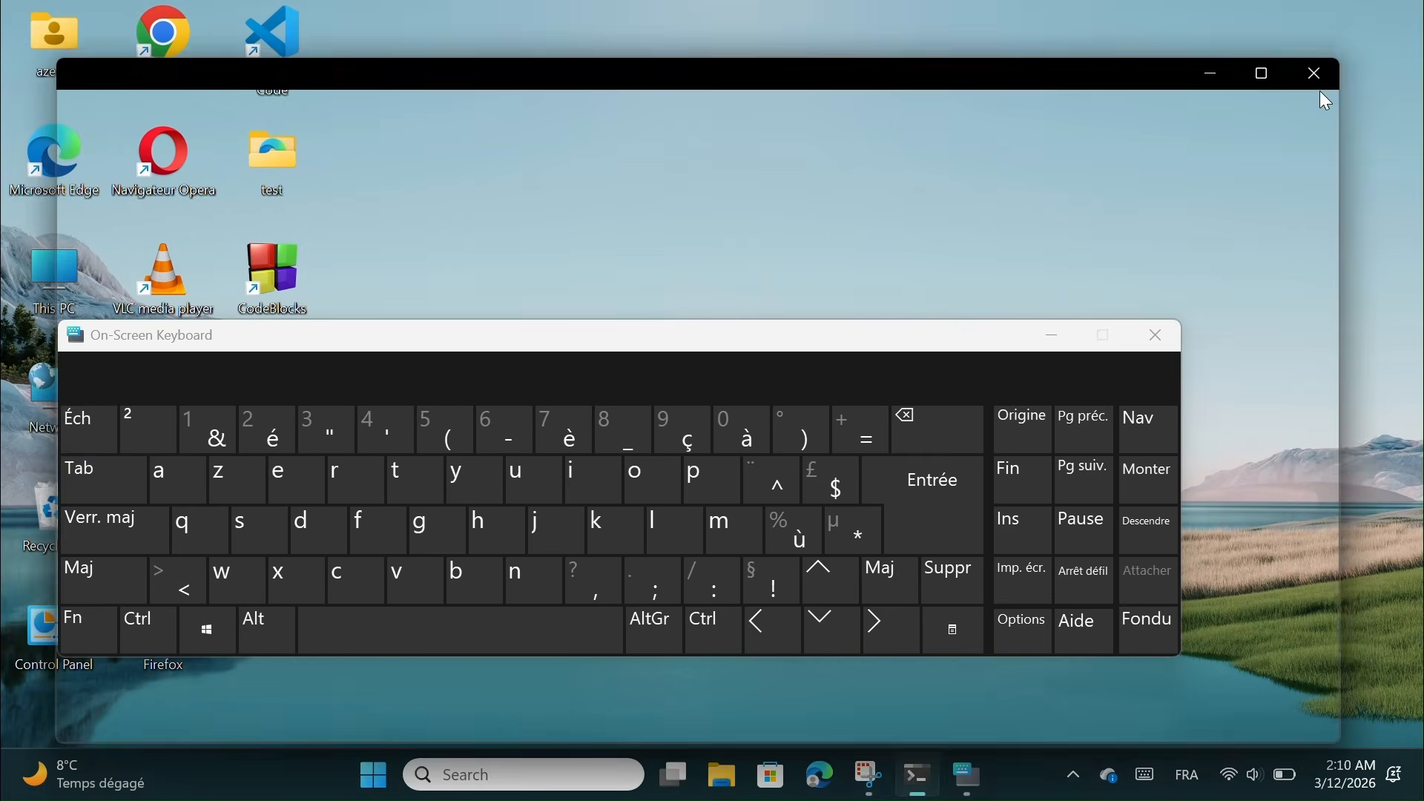
left_click_drag(895, 340, 1034, 262)
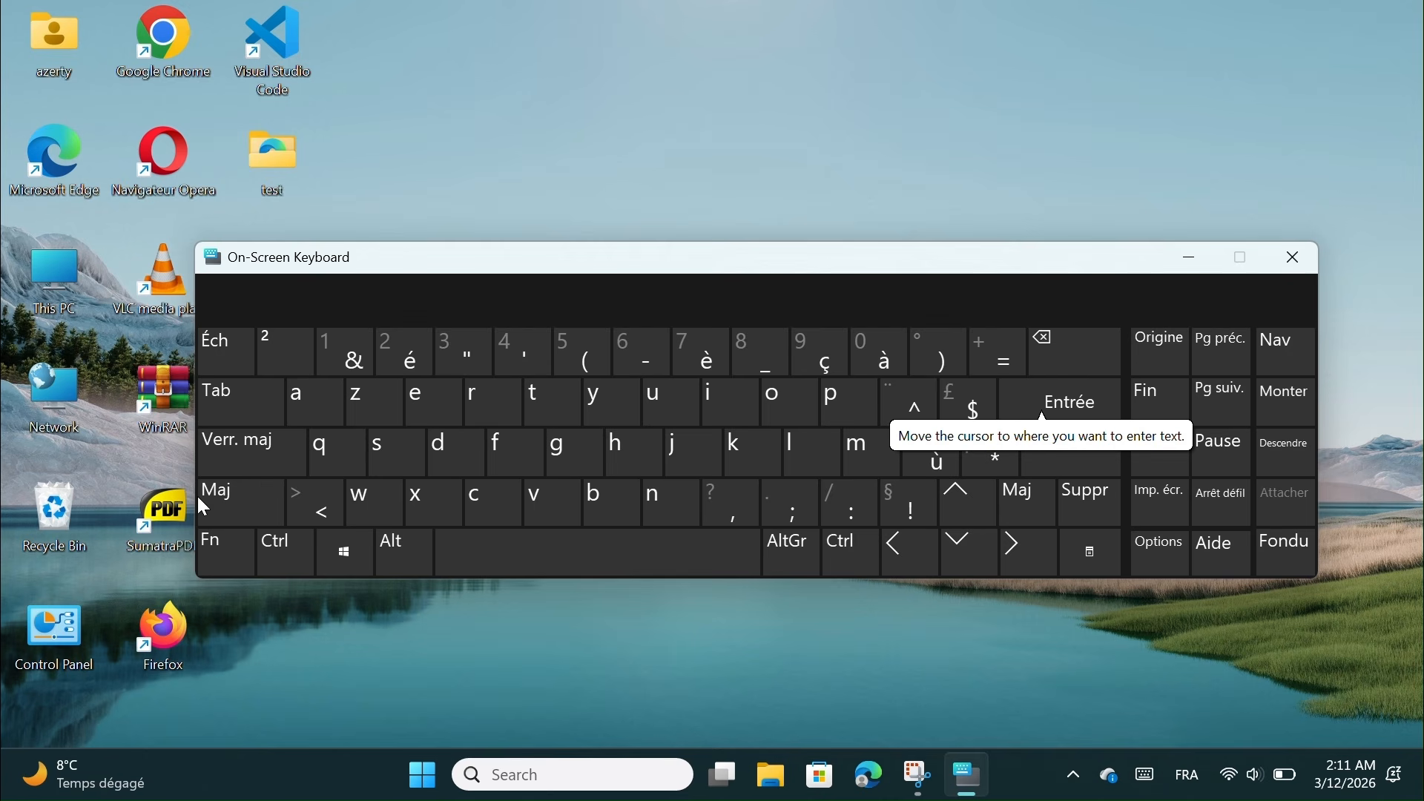
left_click(342, 569)
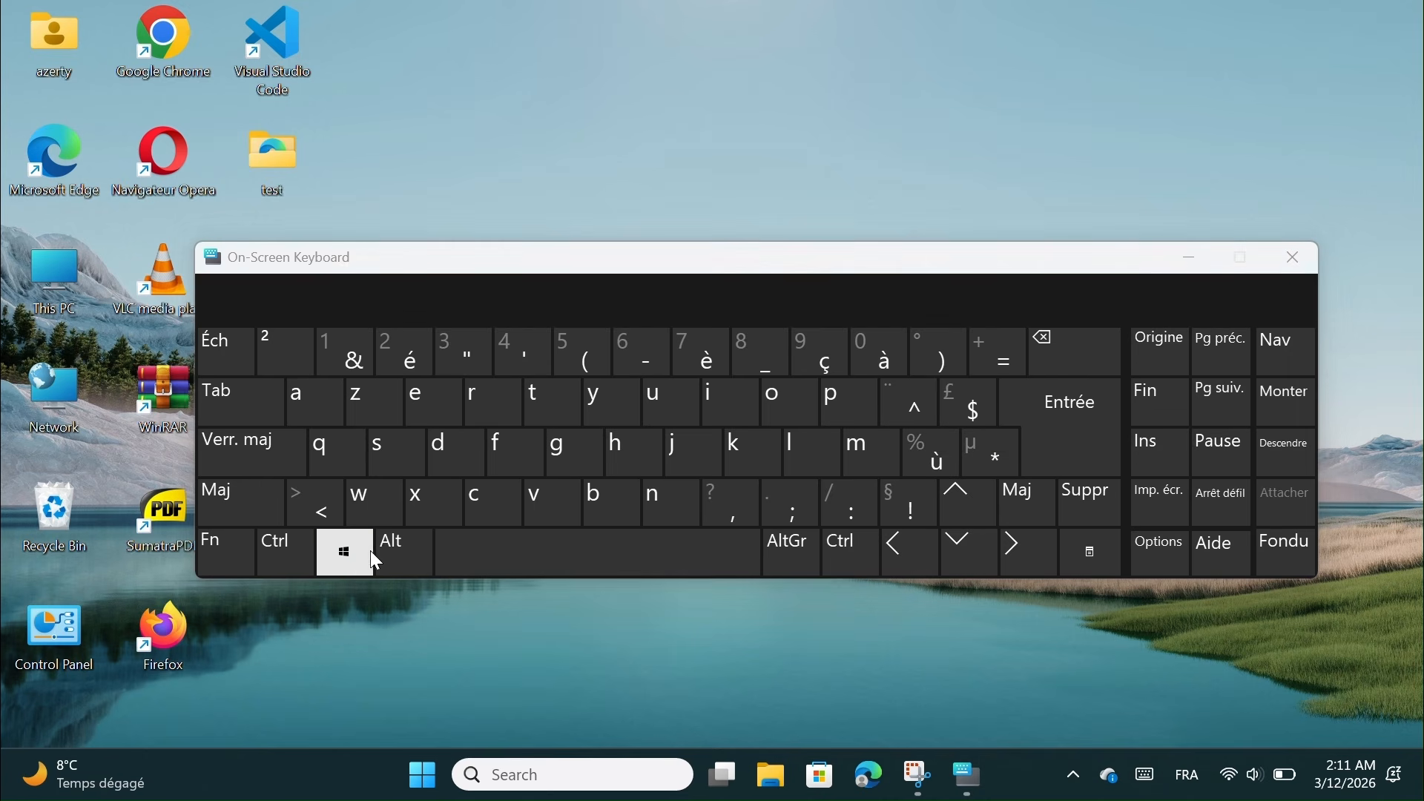
left_click(1211, 161)
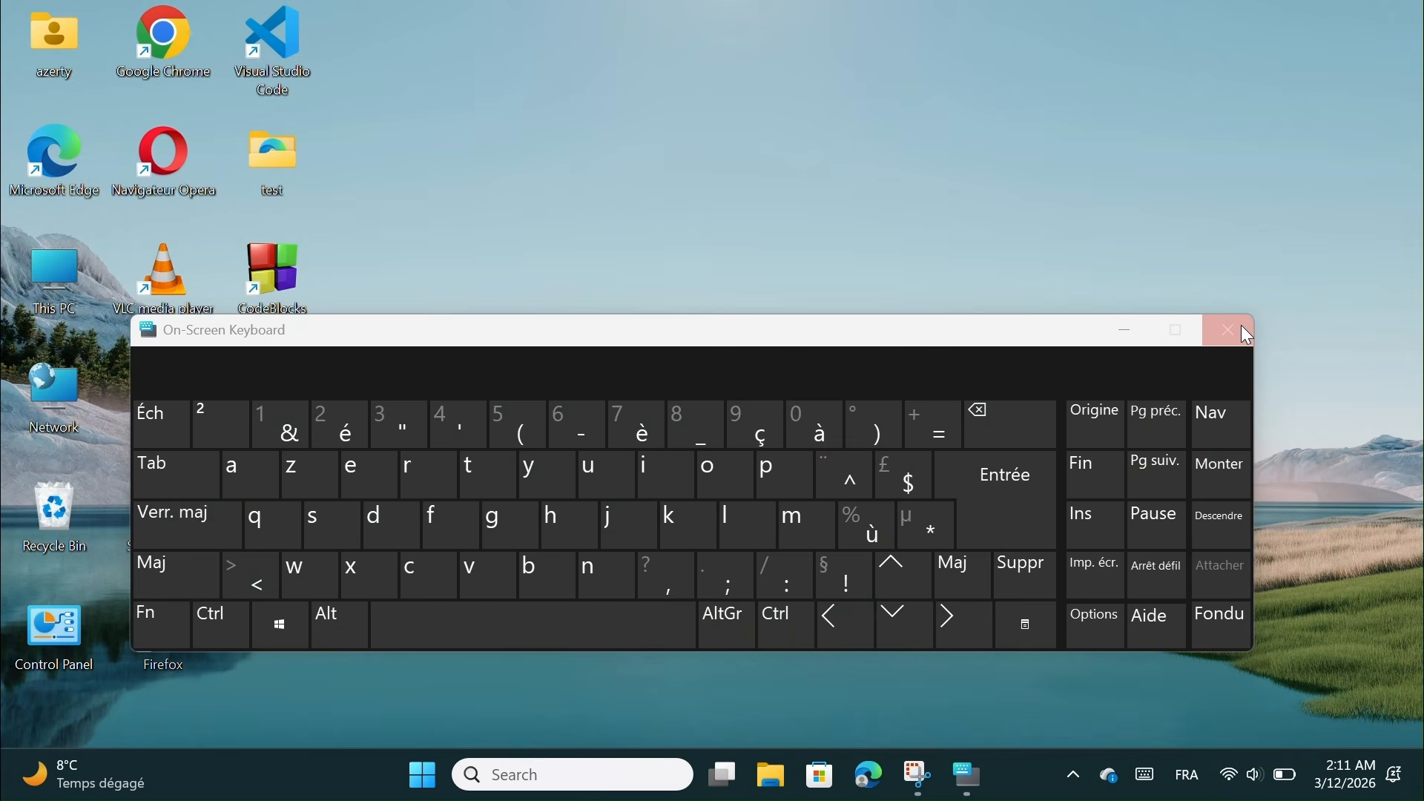
left_click(1242, 327)
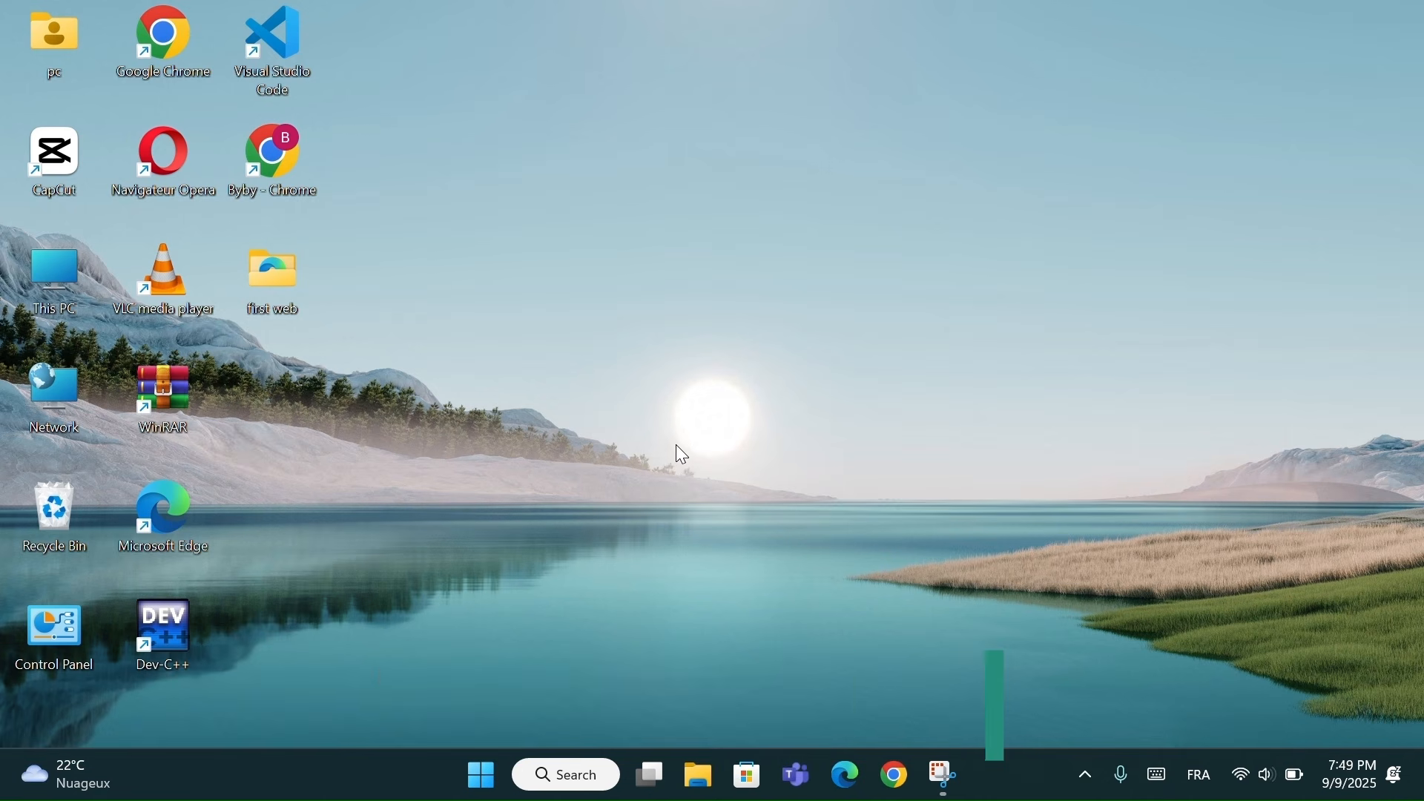
right_click(356, 775)
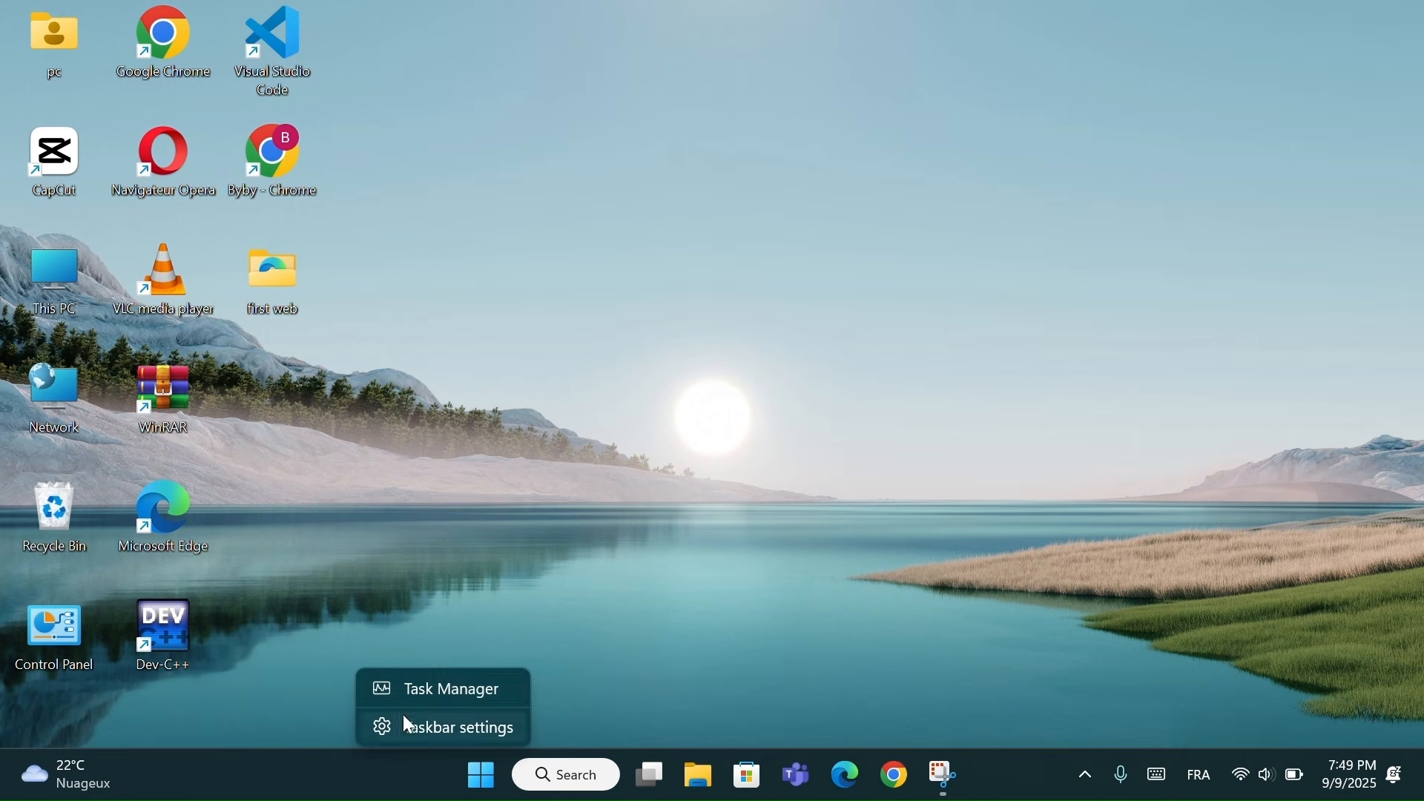
left_click(433, 690)
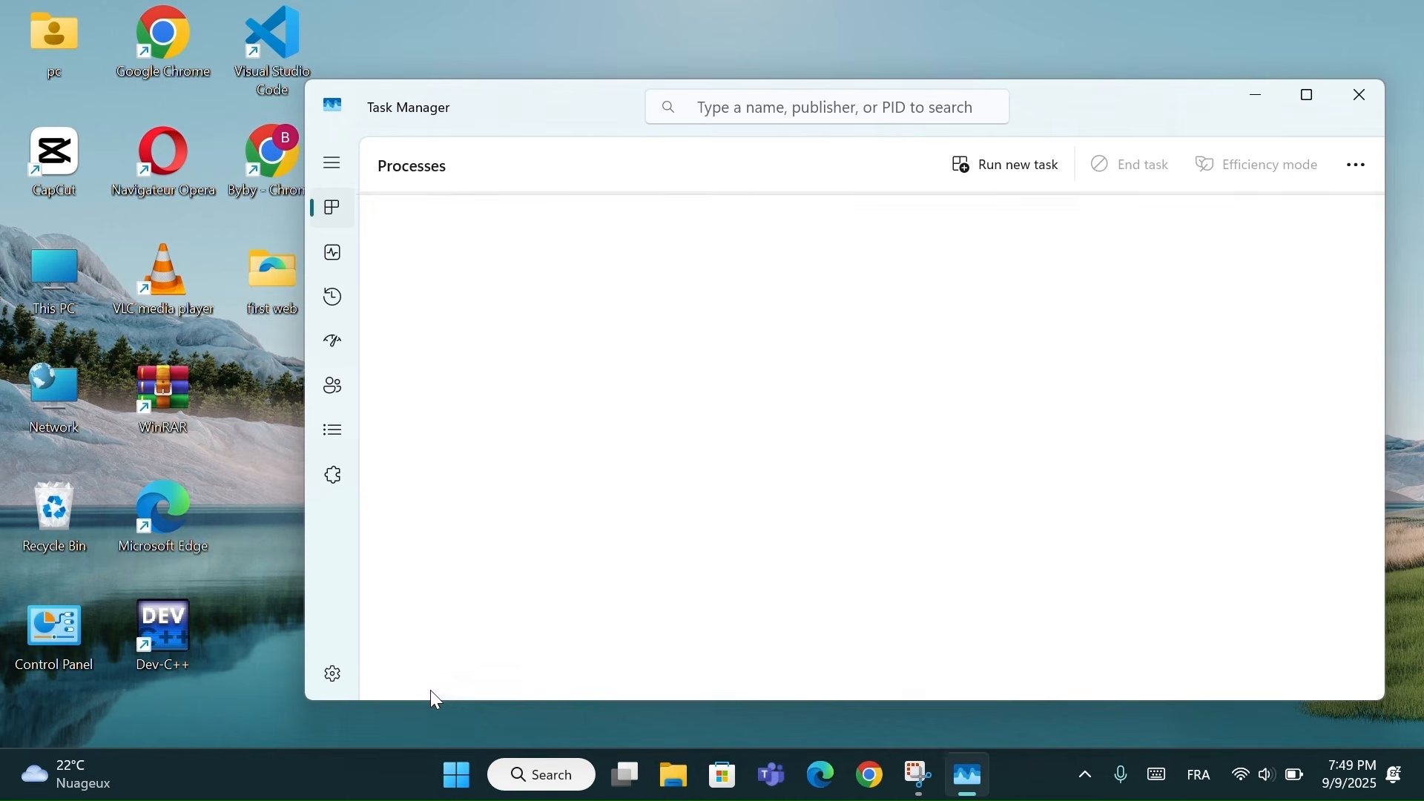
left_click(332, 254)
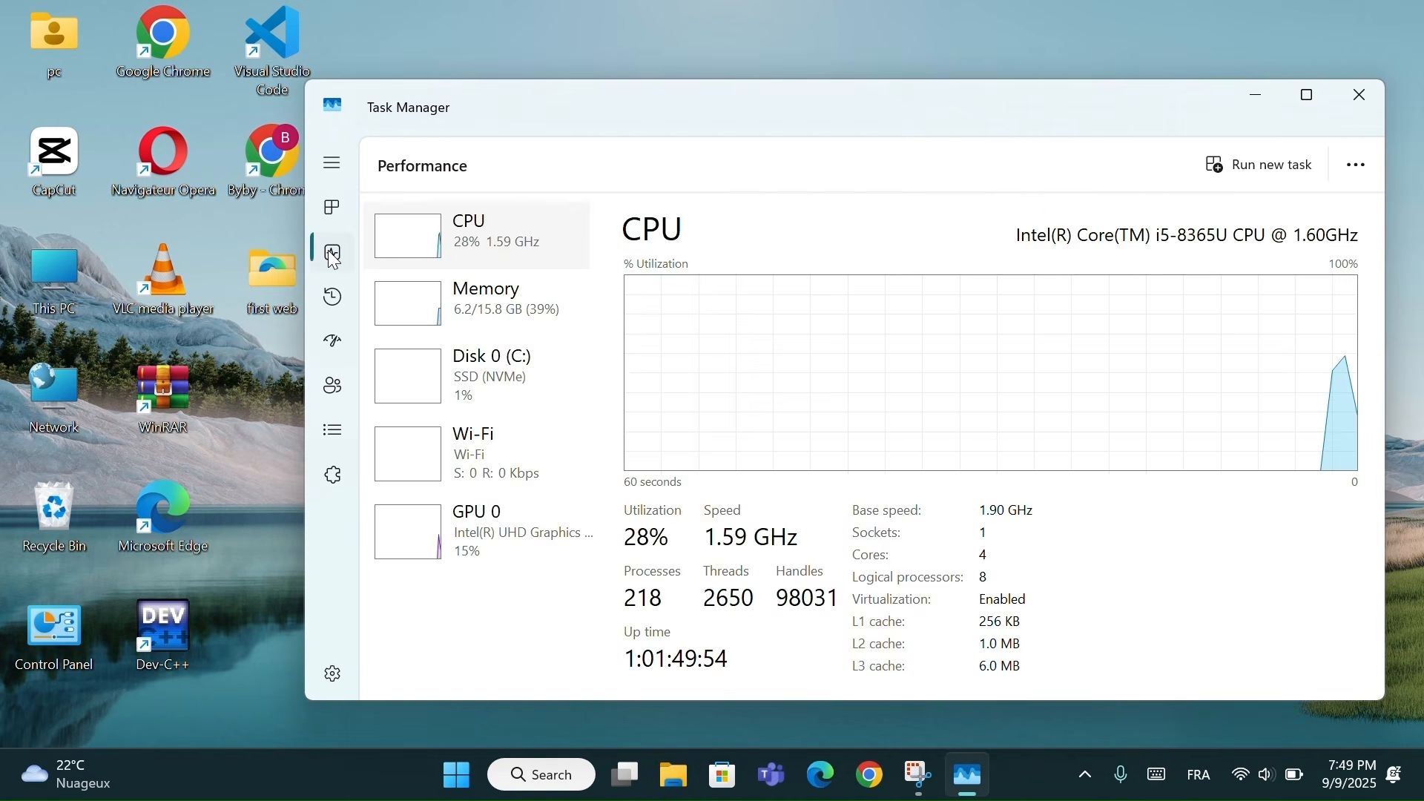
left_click(482, 307)
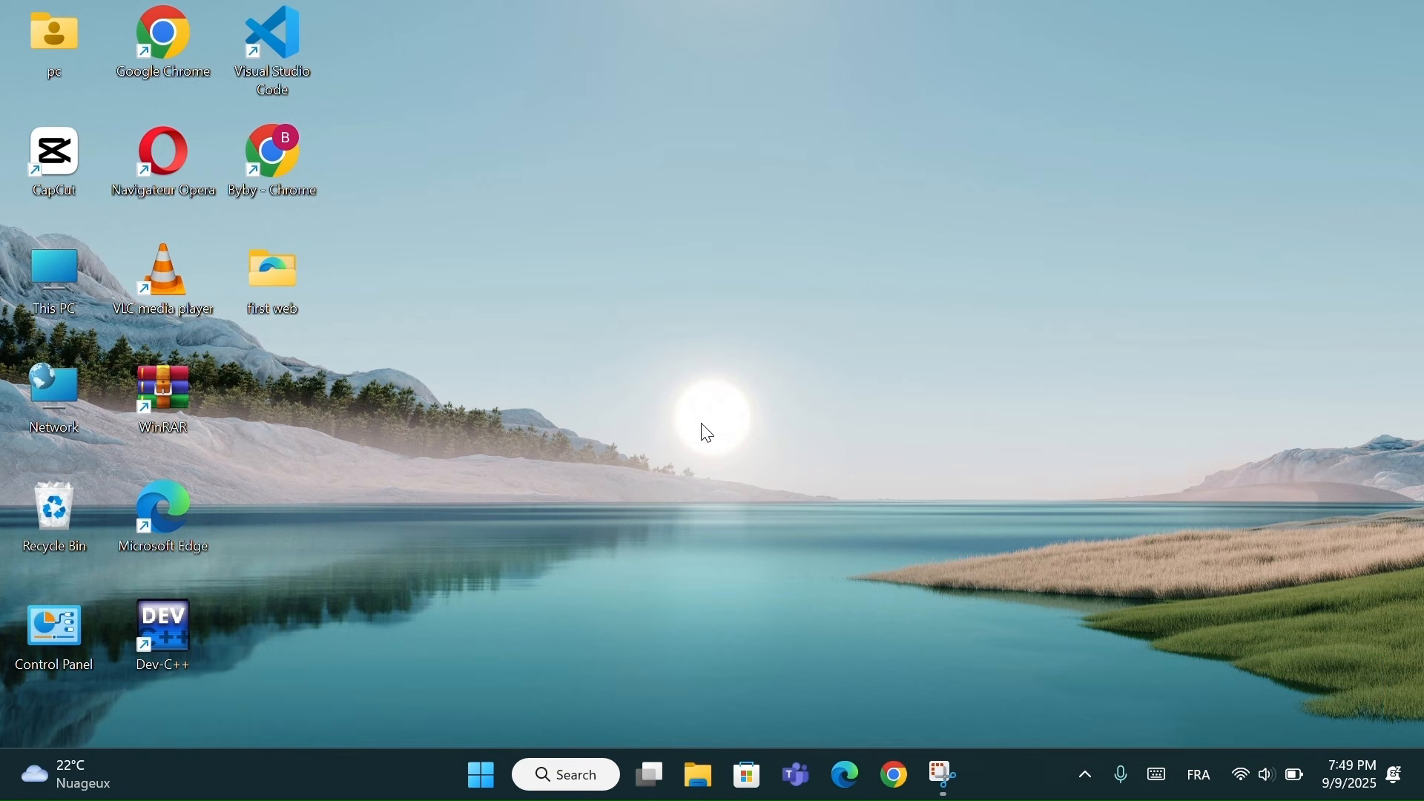
Launch Command Prompt from search and move its window up and left
left_click(553, 776)
type("cmd")
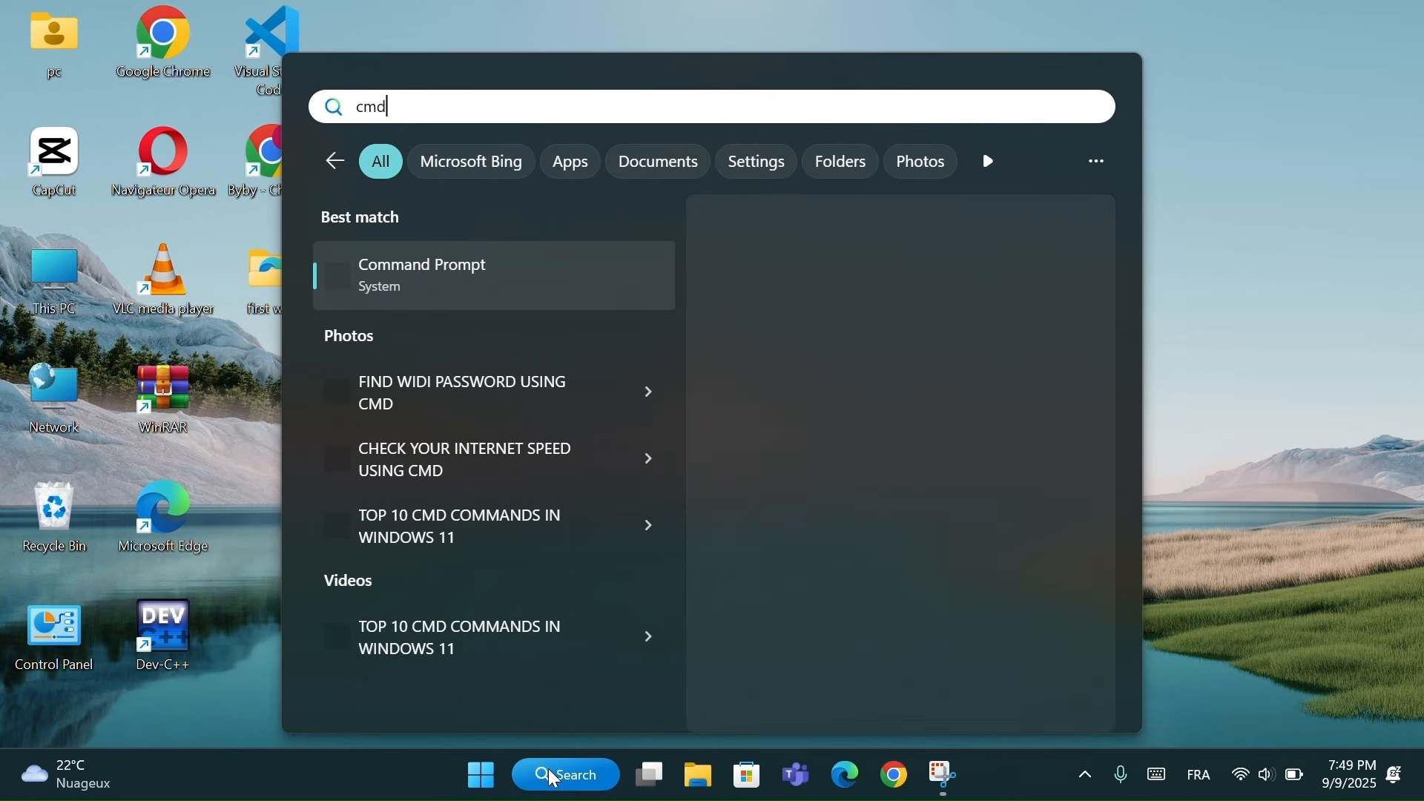
left_click(422, 277)
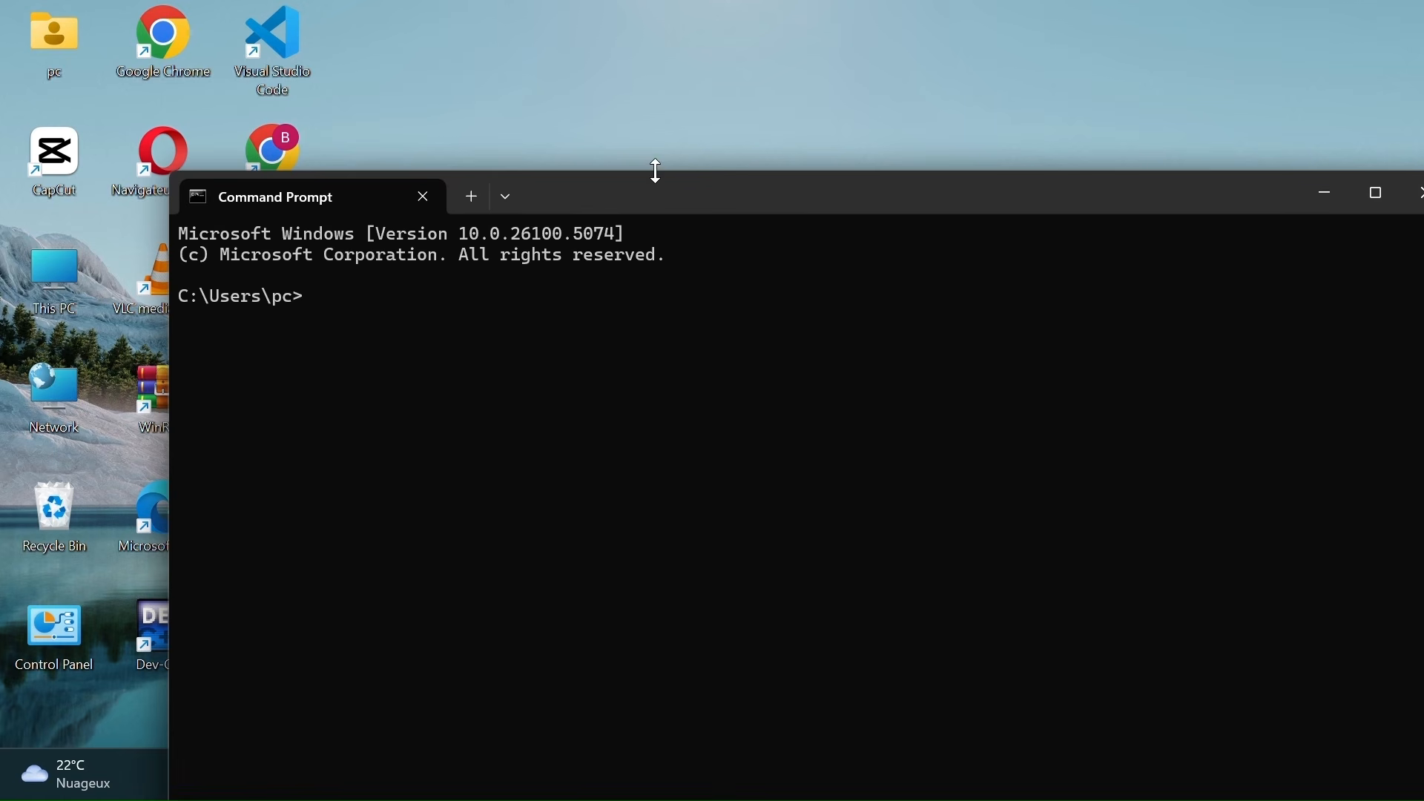
left_click_drag(663, 203, 629, 129)
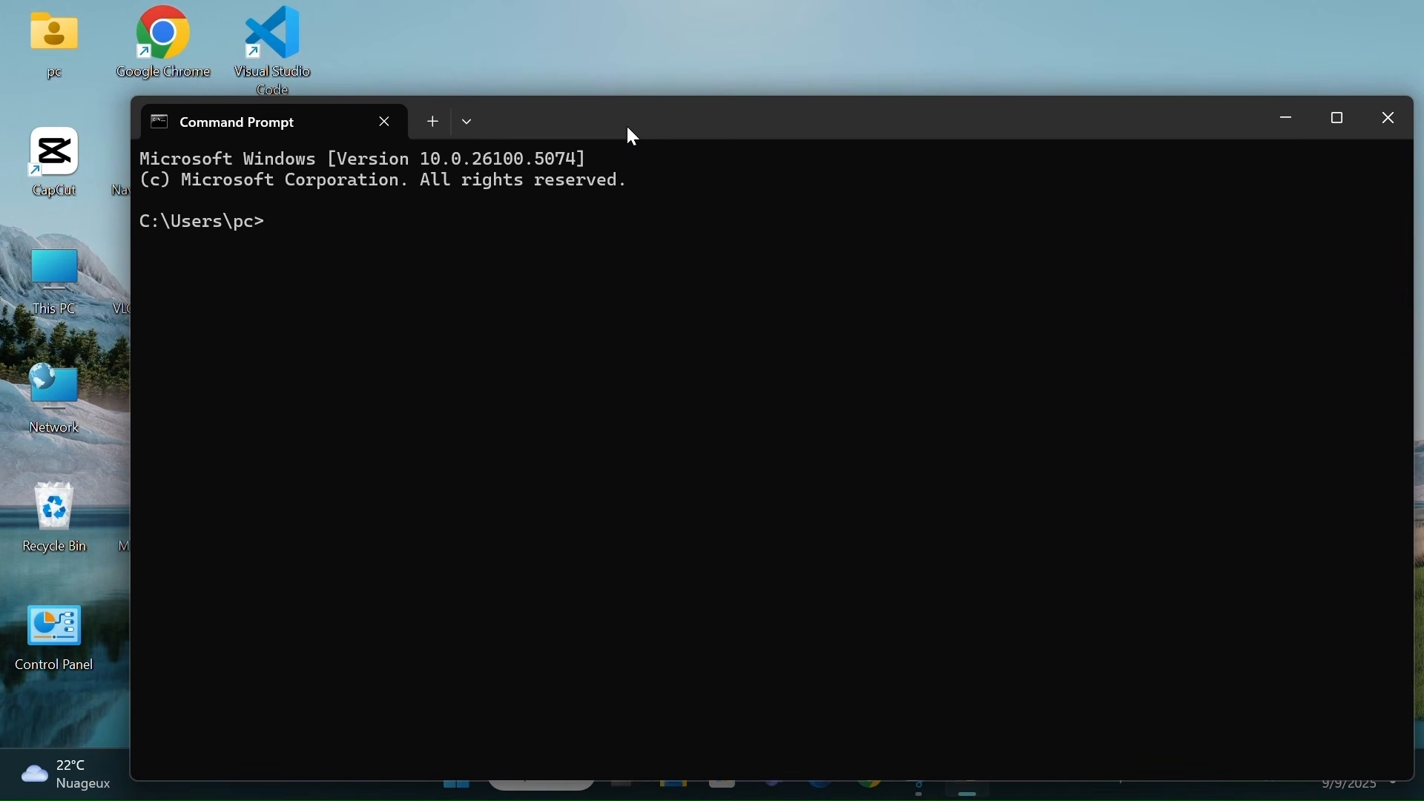
Run 'wmic memorychip get speed', read the 2667 result, and close the terminal
type("wmi")
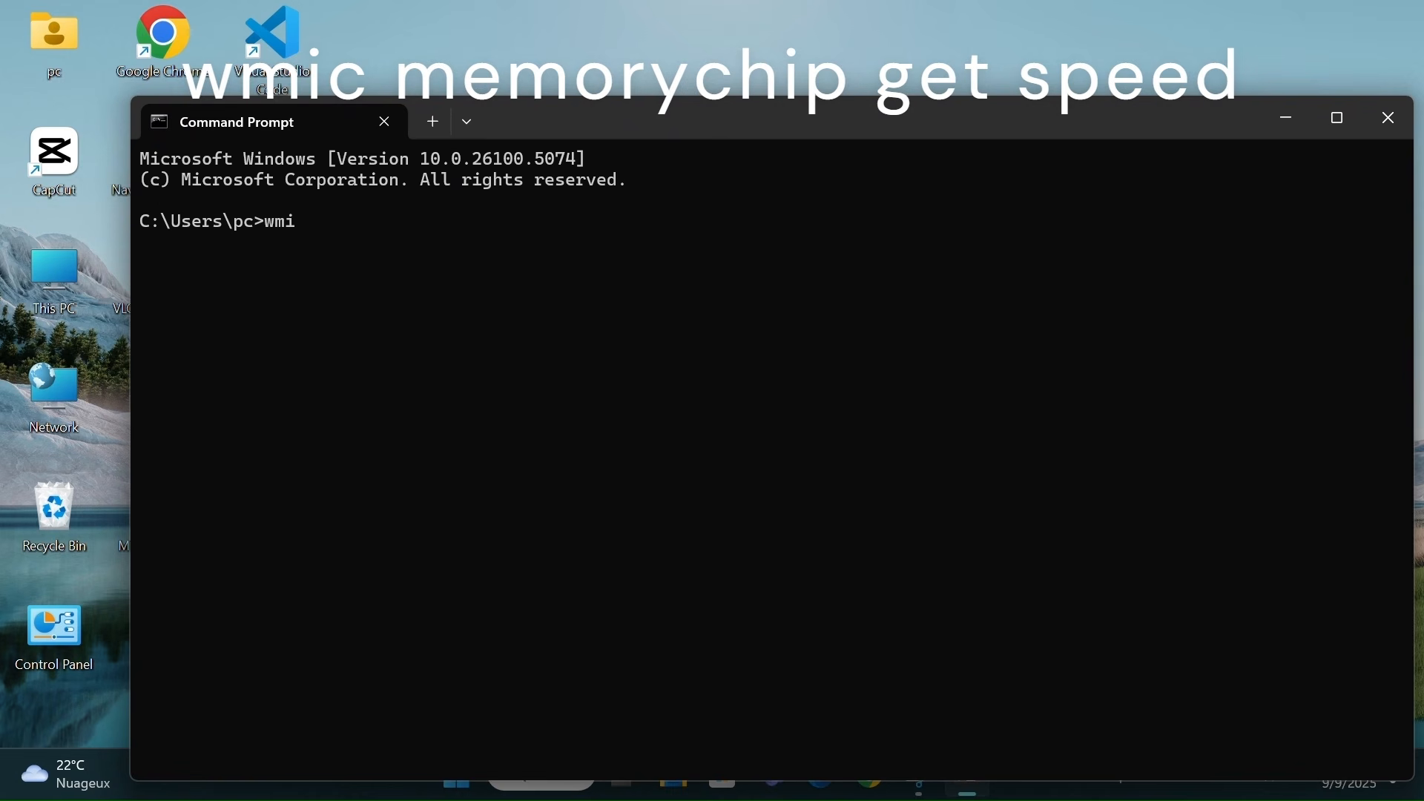
type("c memorychip")
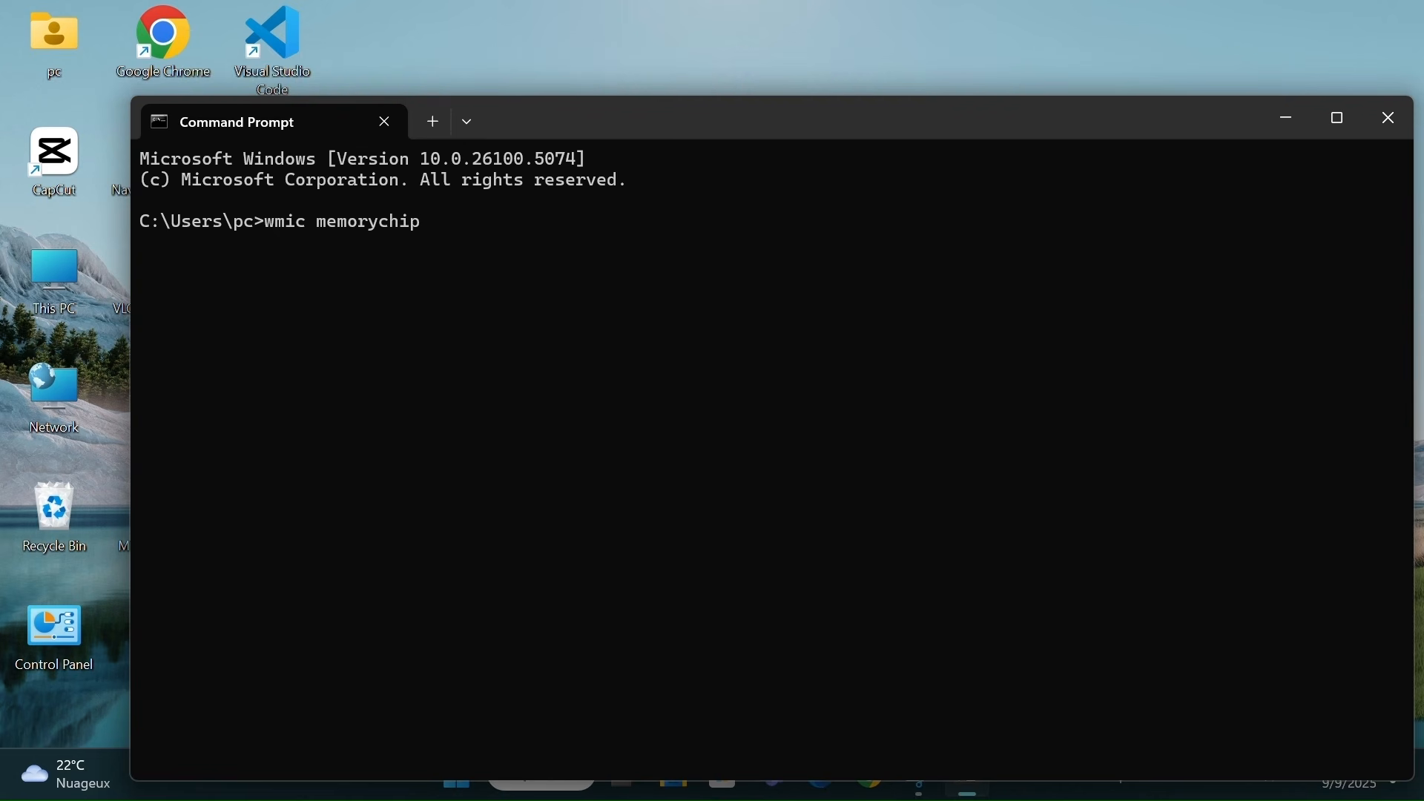
type(" get speed")
key("Return")
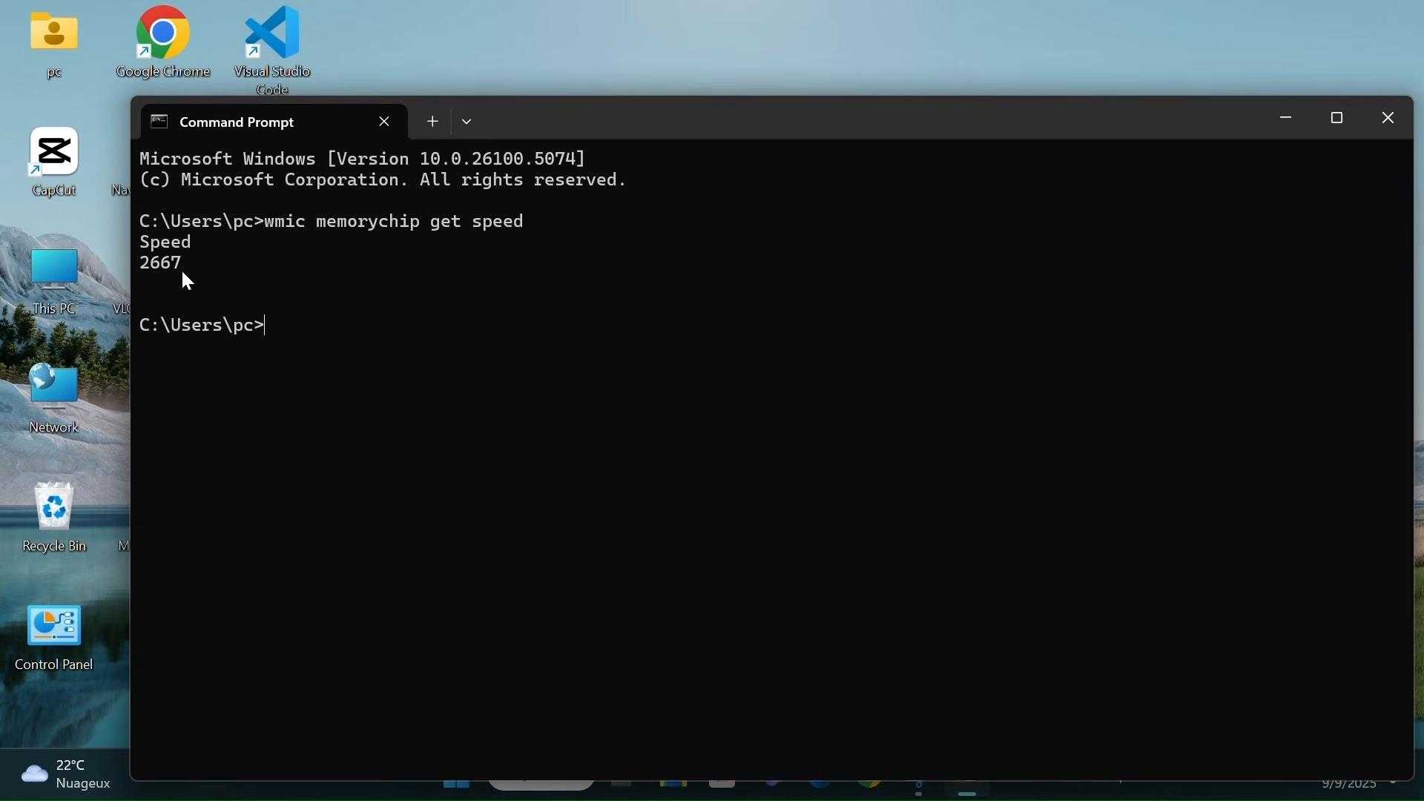
left_click_drag(135, 239, 193, 276)
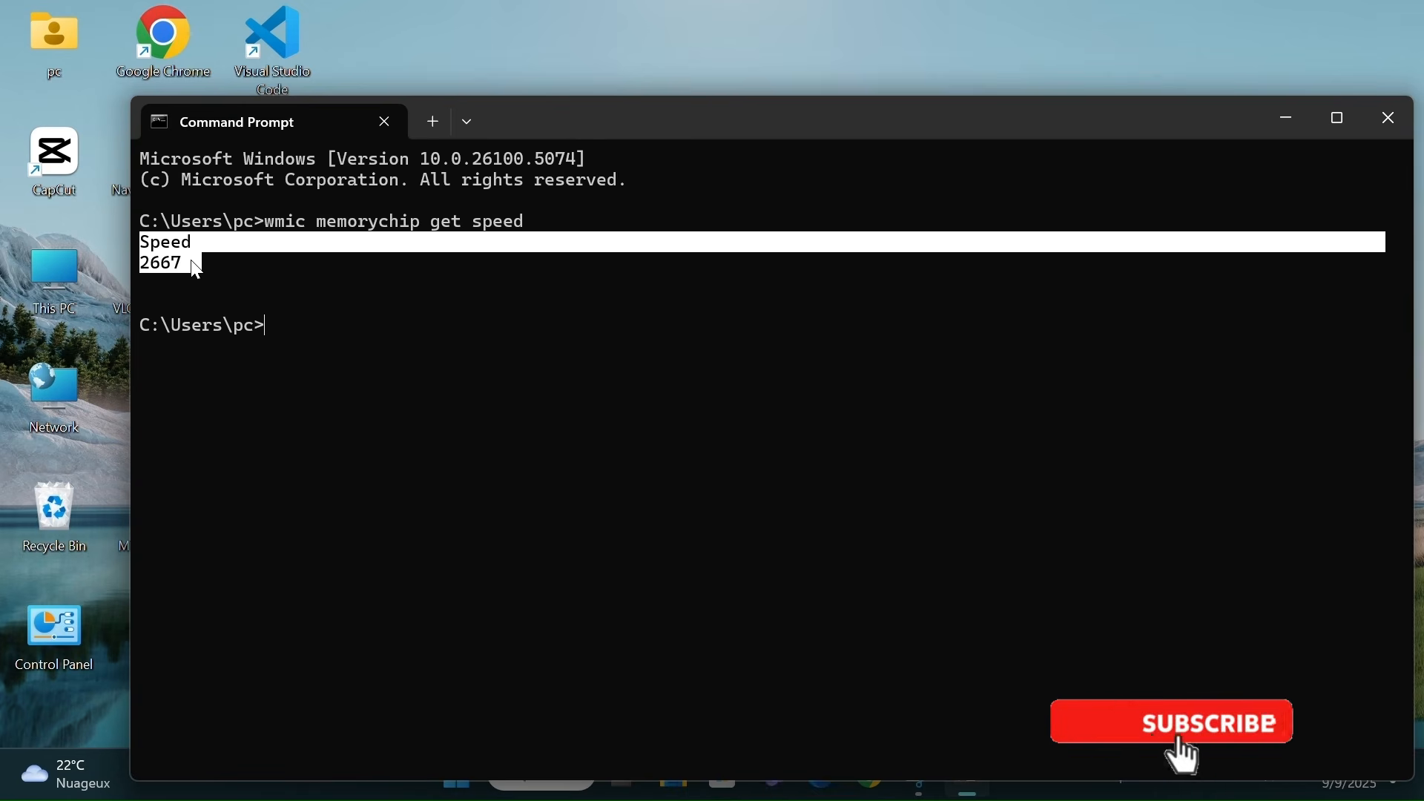
left_click(627, 375)
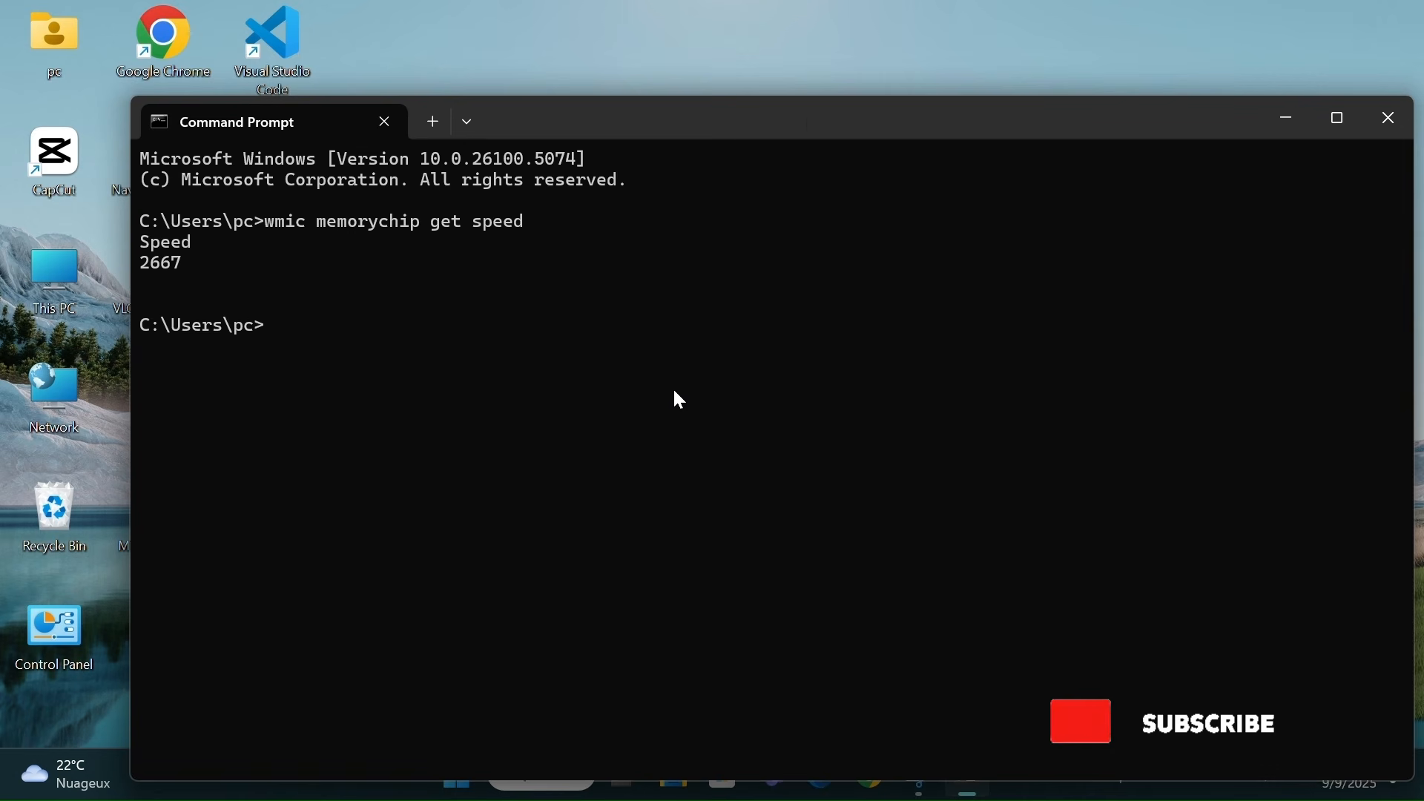
left_click_drag(808, 119, 767, 105)
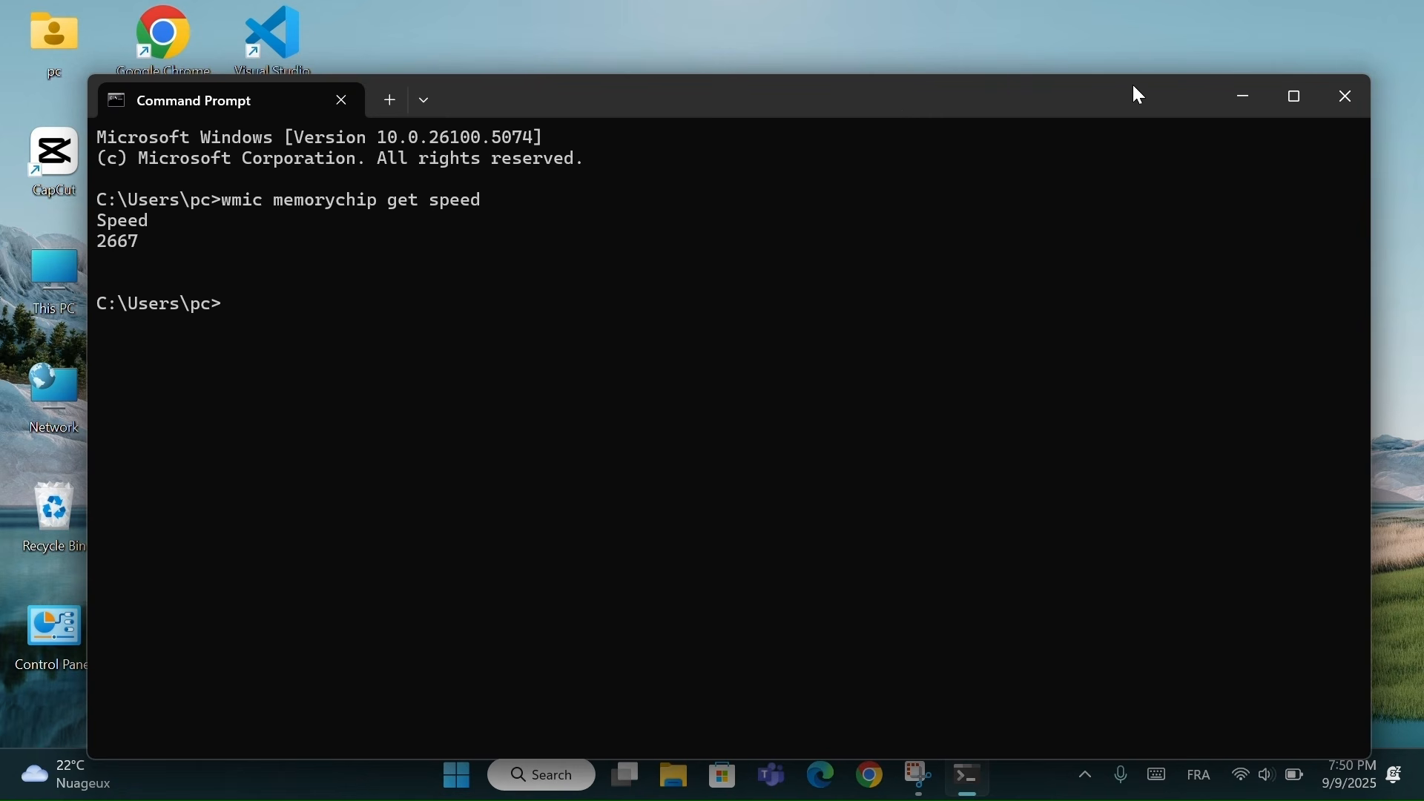
left_click(1352, 113)
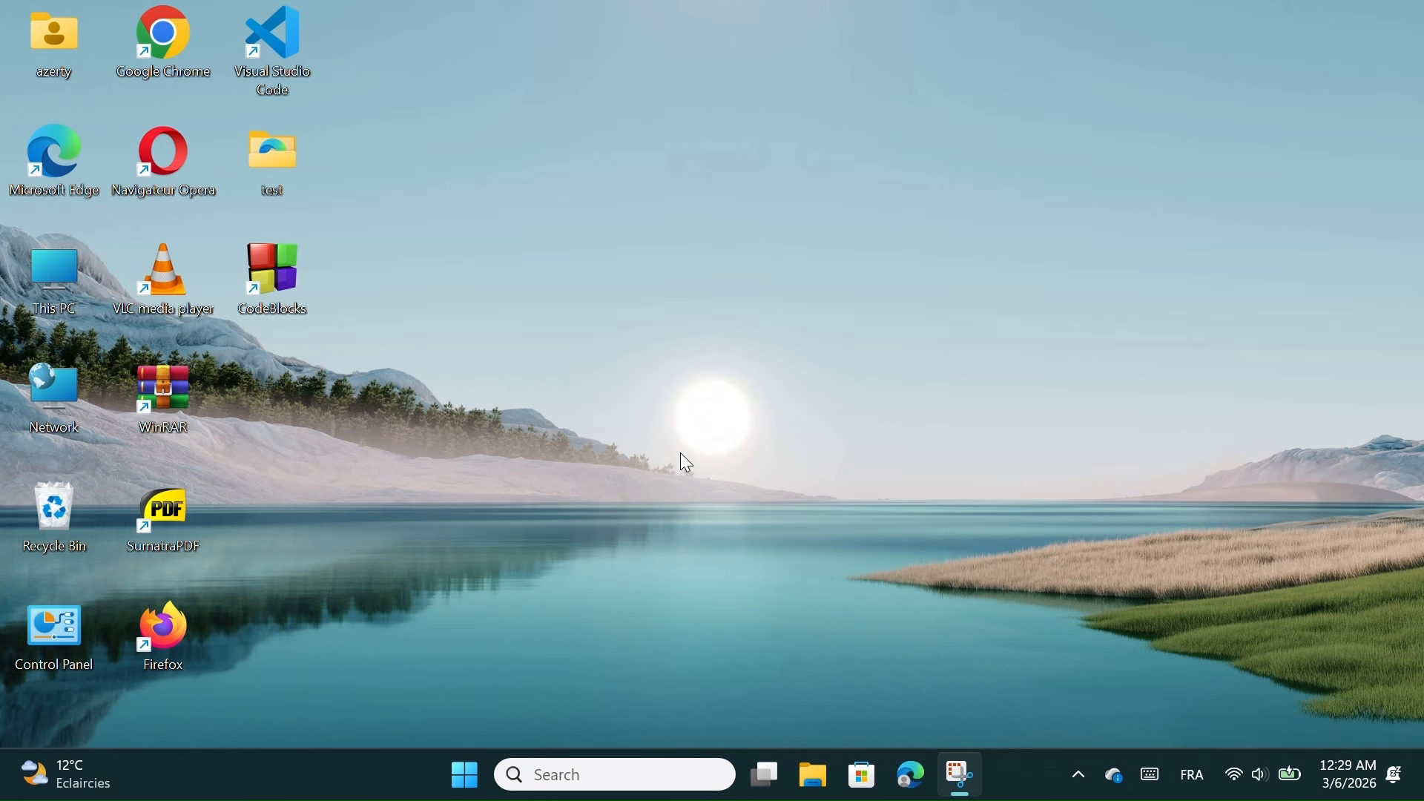
Launch Word, create a blank document and type 'ADD PASSWORD TO PDF'
left_click(595, 767)
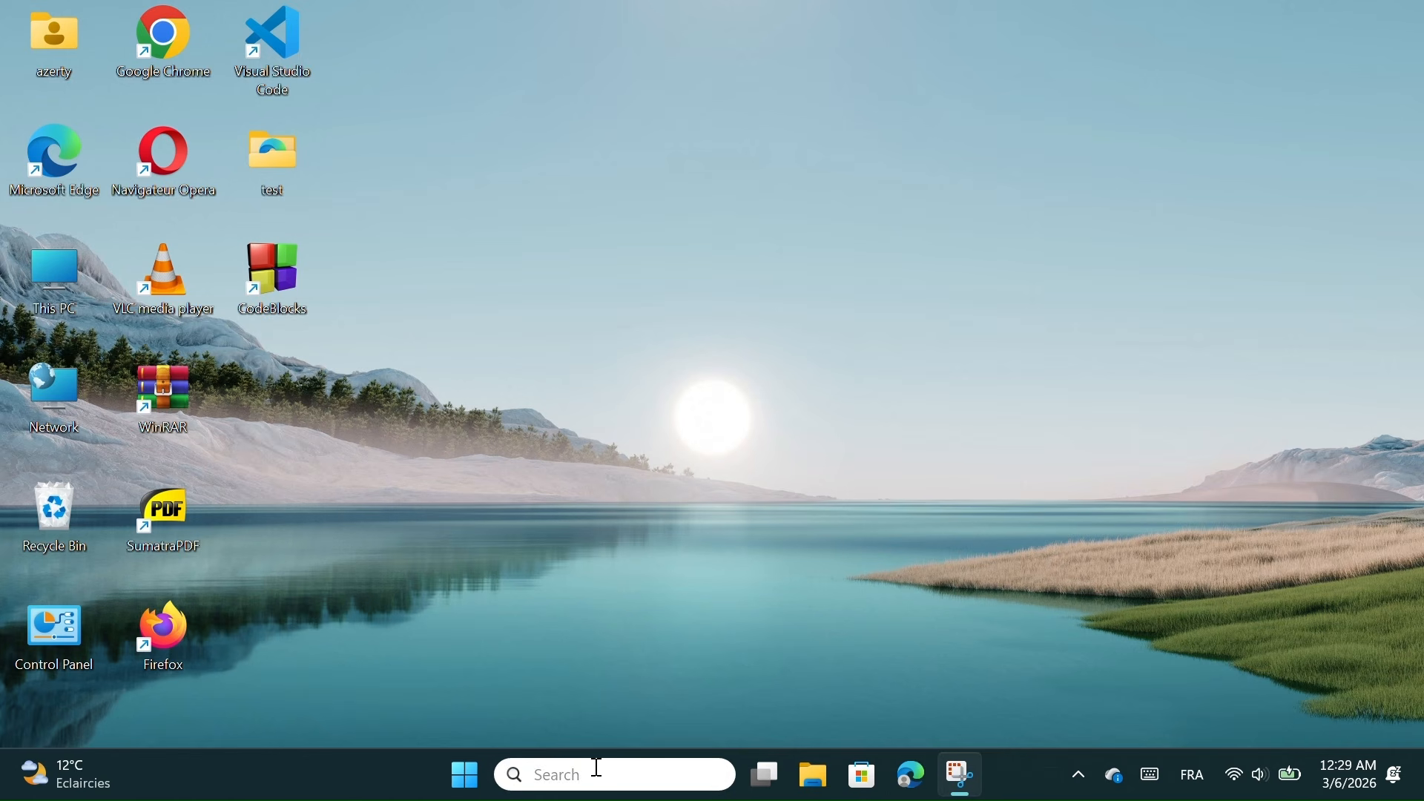
type("word")
left_click(604, 215)
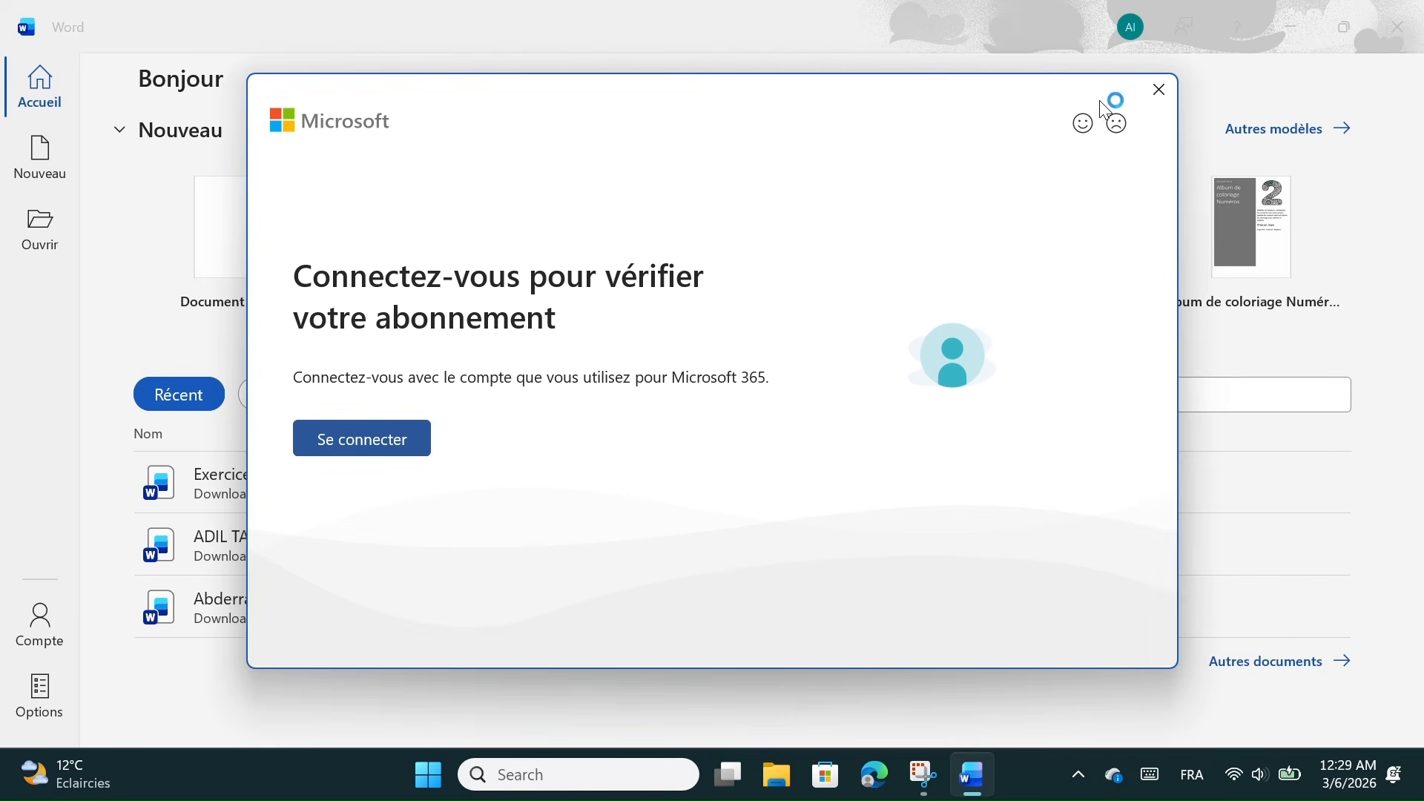
left_click(1159, 89)
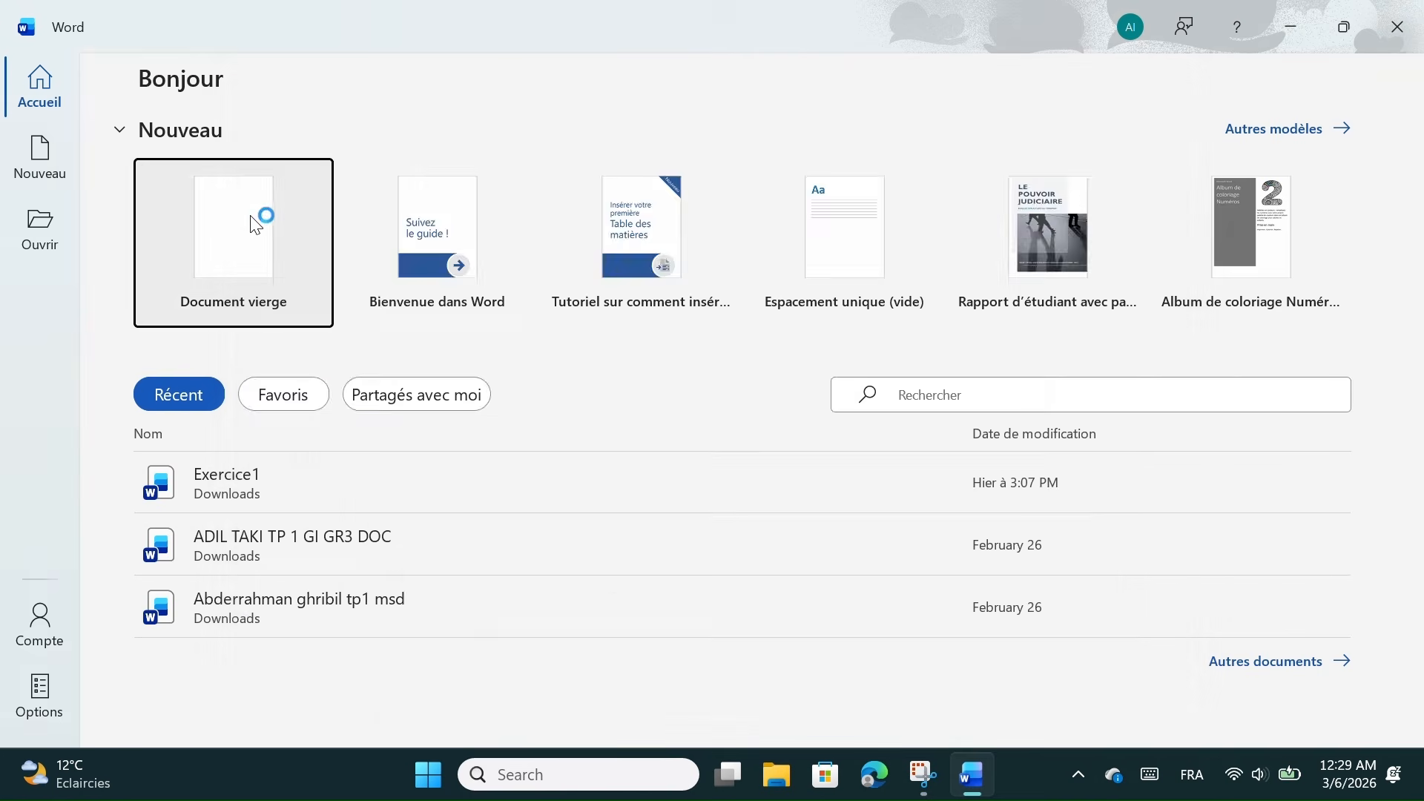
left_click(264, 208)
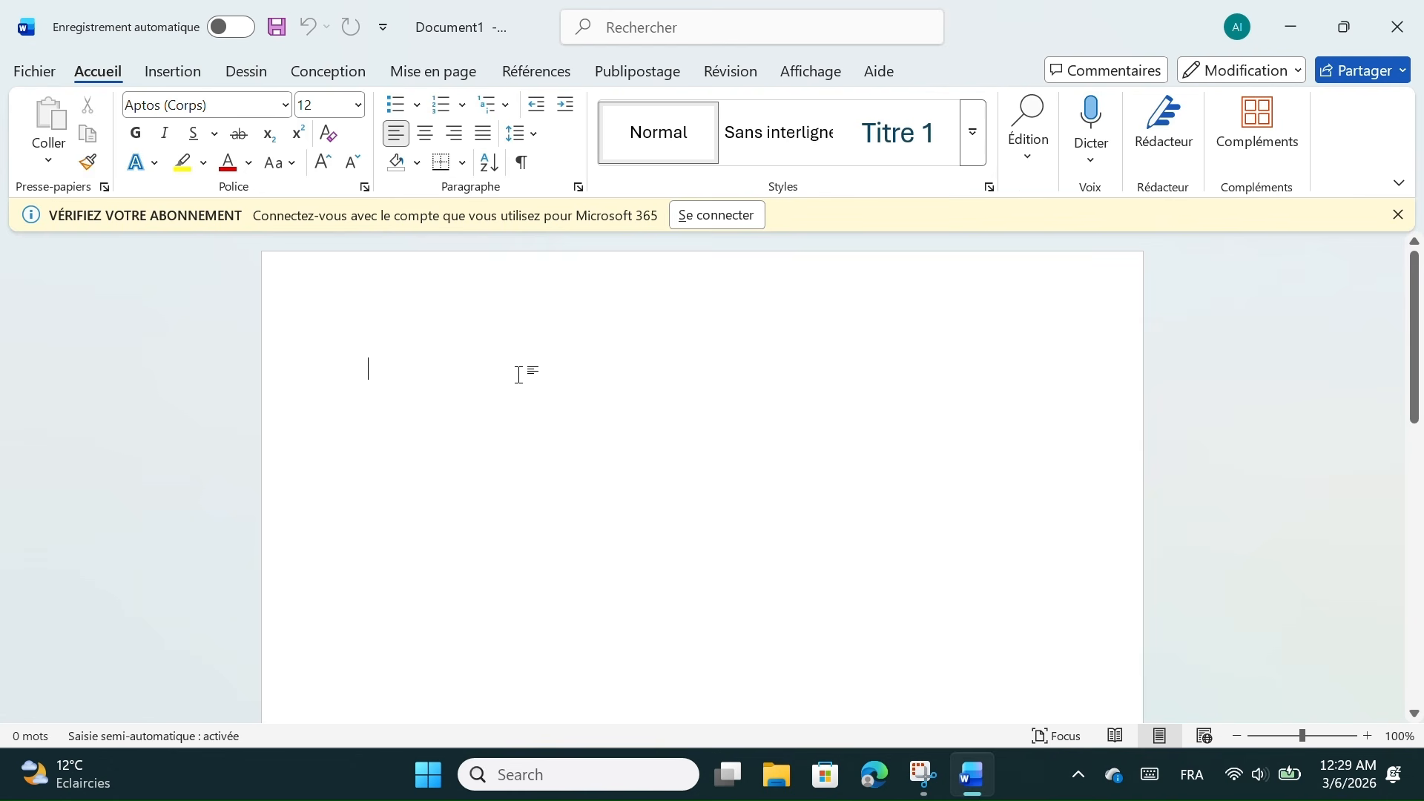
type("ADD PA")
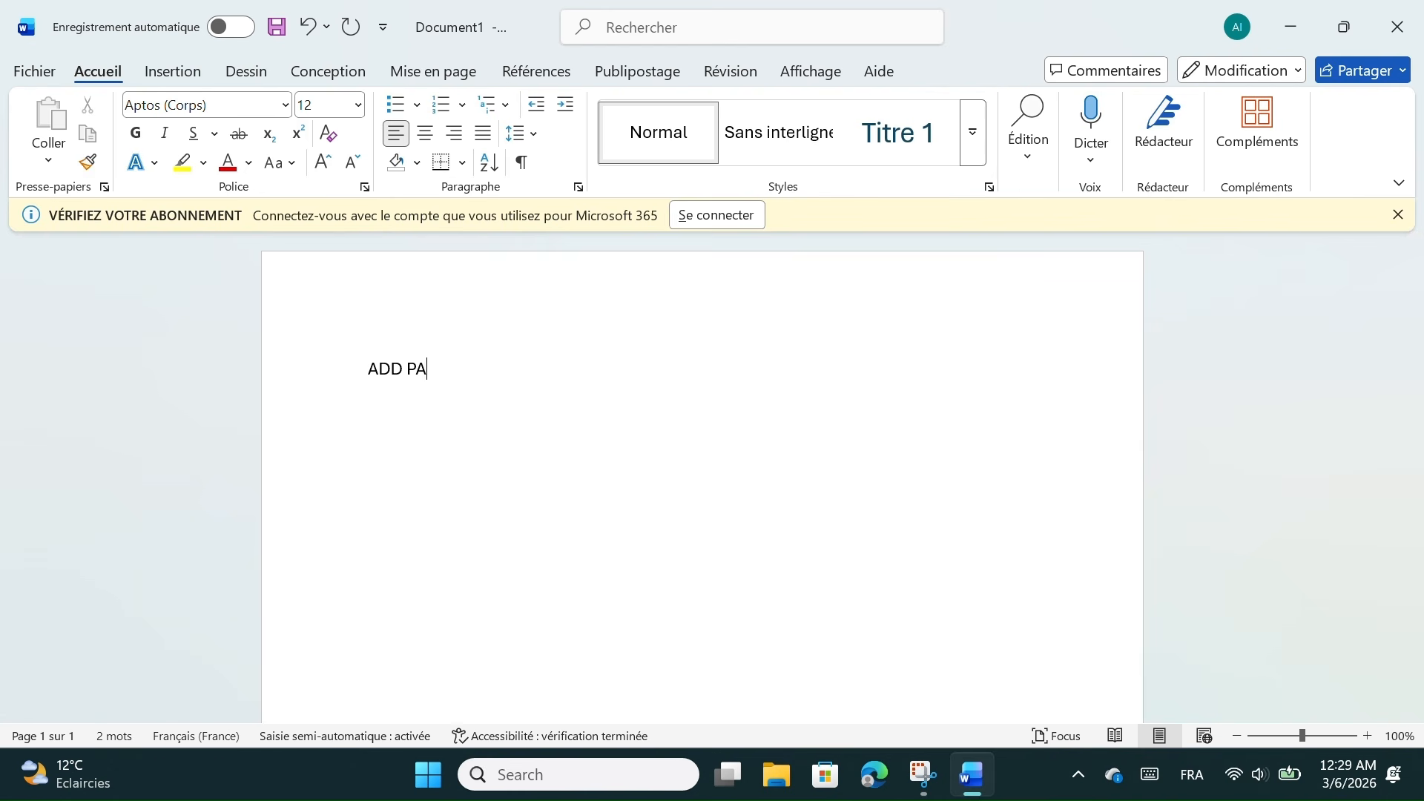
type("SSWORD TO PDF")
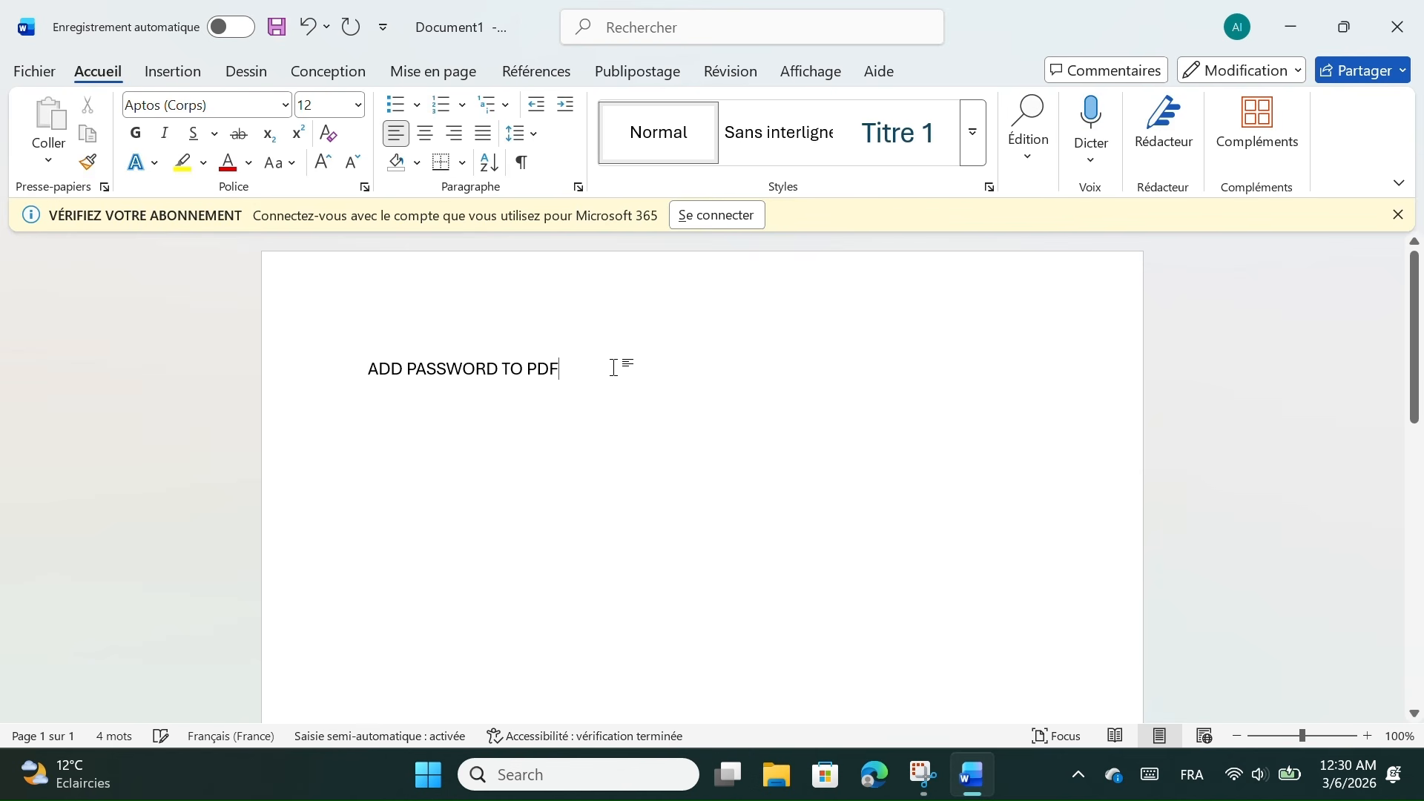
Make the title 36 pt, indent it one tab stop, and underline it
left_click_drag(619, 365, 284, 320)
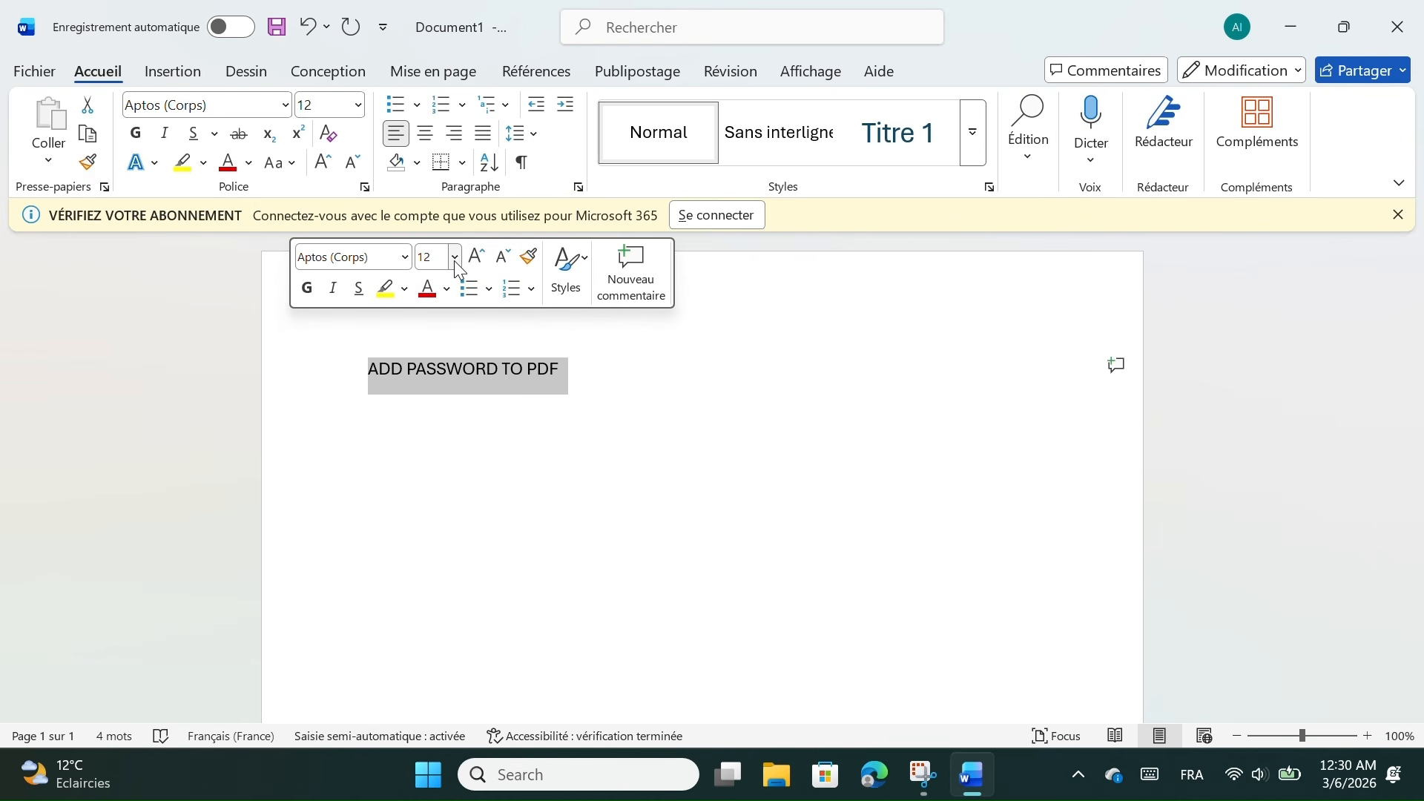
left_click(456, 260)
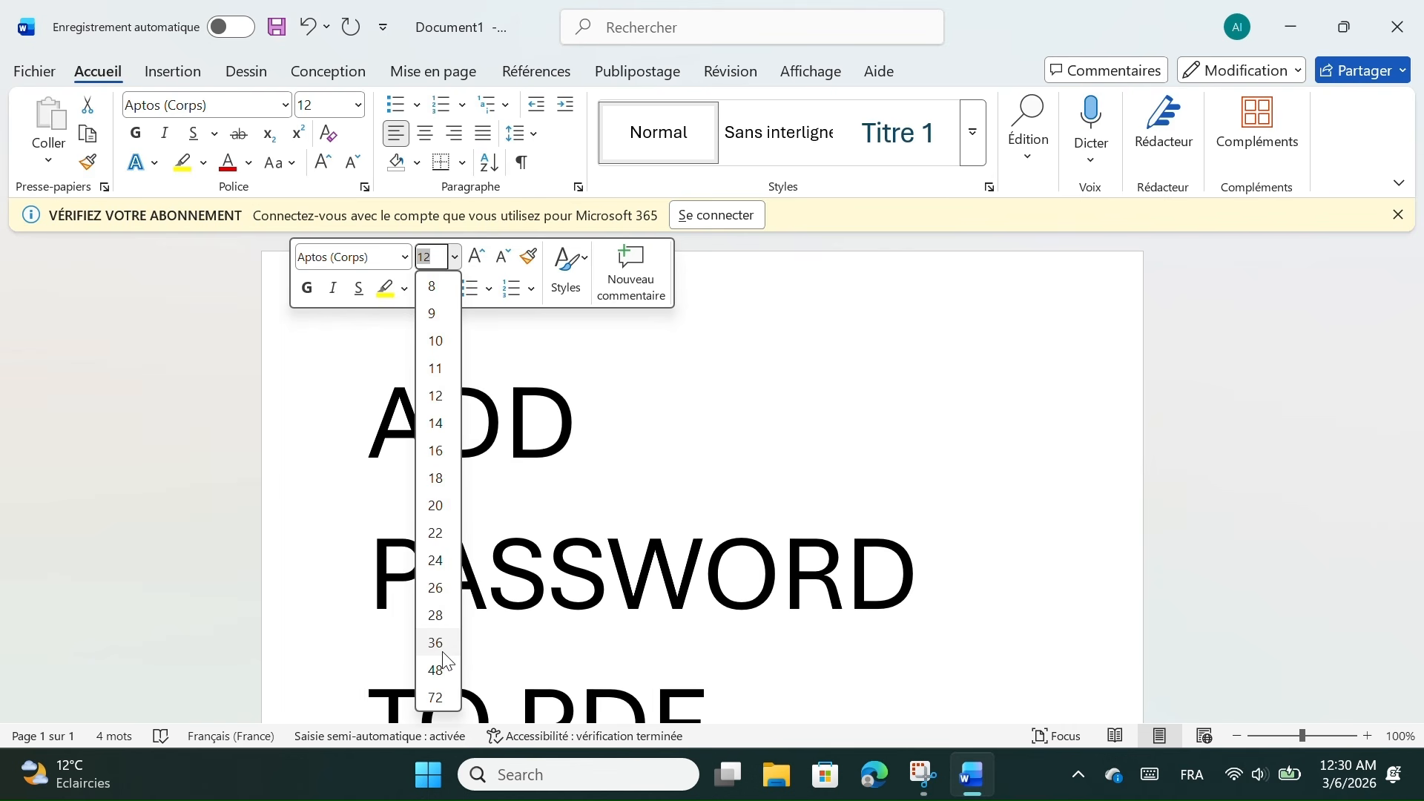
left_click(448, 655)
left_click(356, 397)
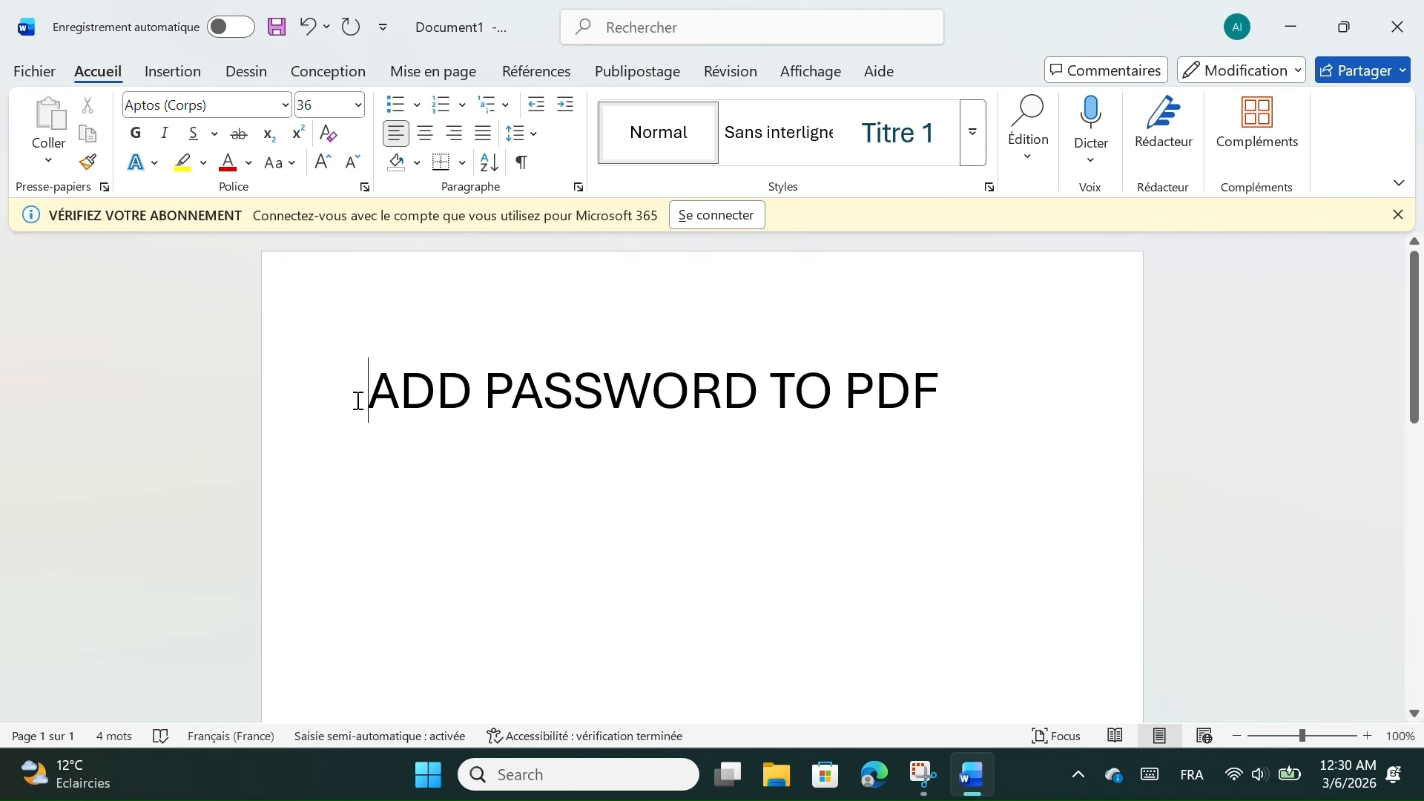
key("Tab")
left_click_drag(1043, 389, 473, 360)
left_click(524, 327)
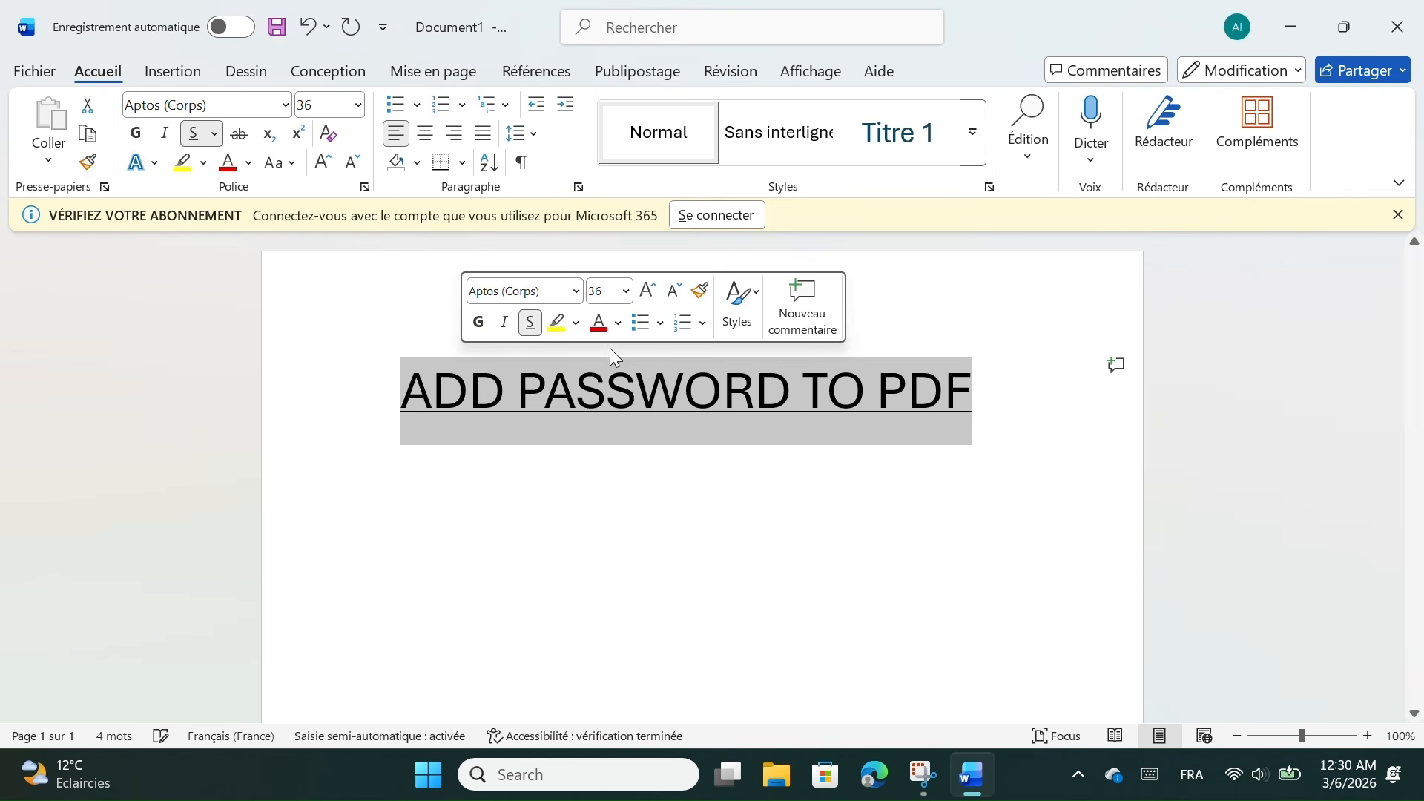
left_click(27, 74)
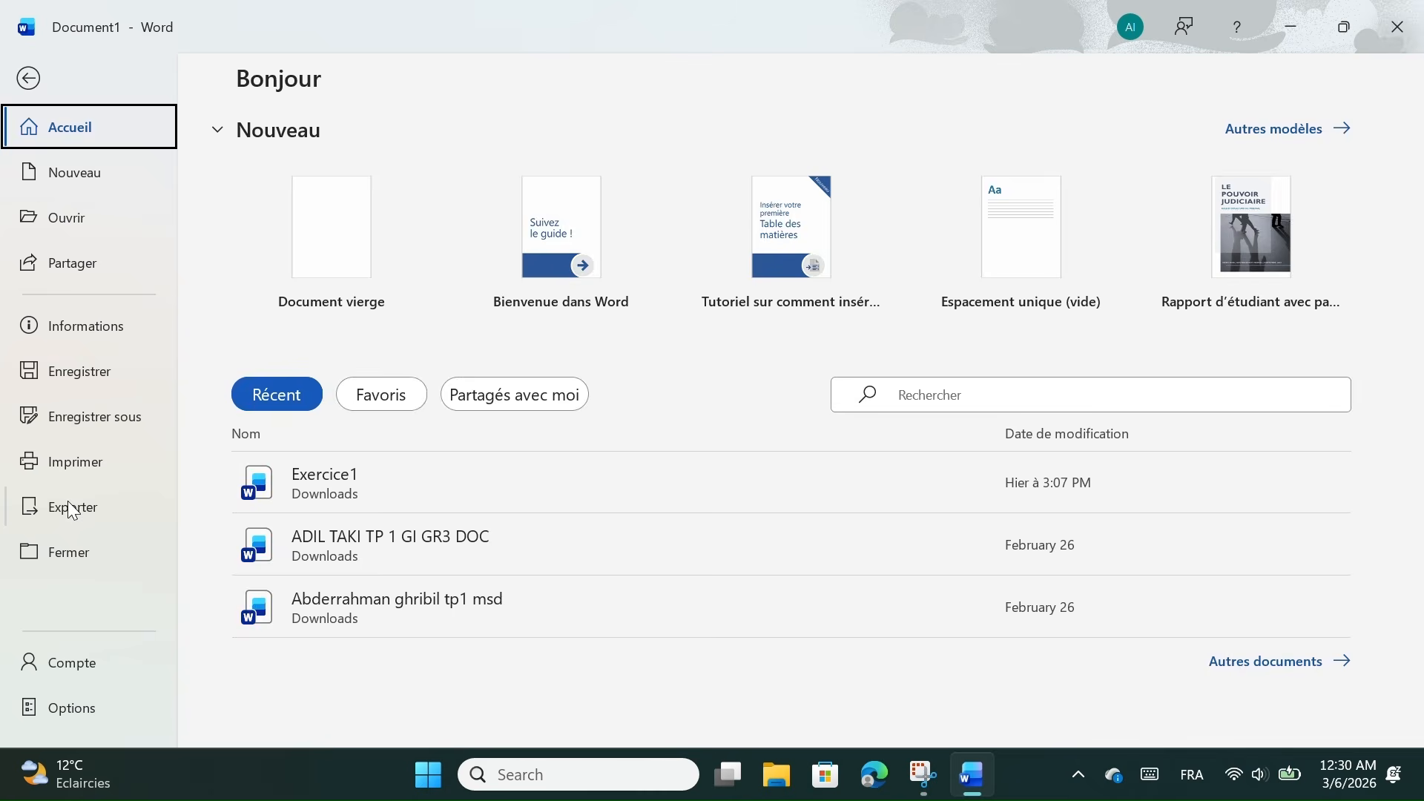
Start a PDF/XPS export and enable password encryption in its Options
left_click(72, 506)
left_click(673, 315)
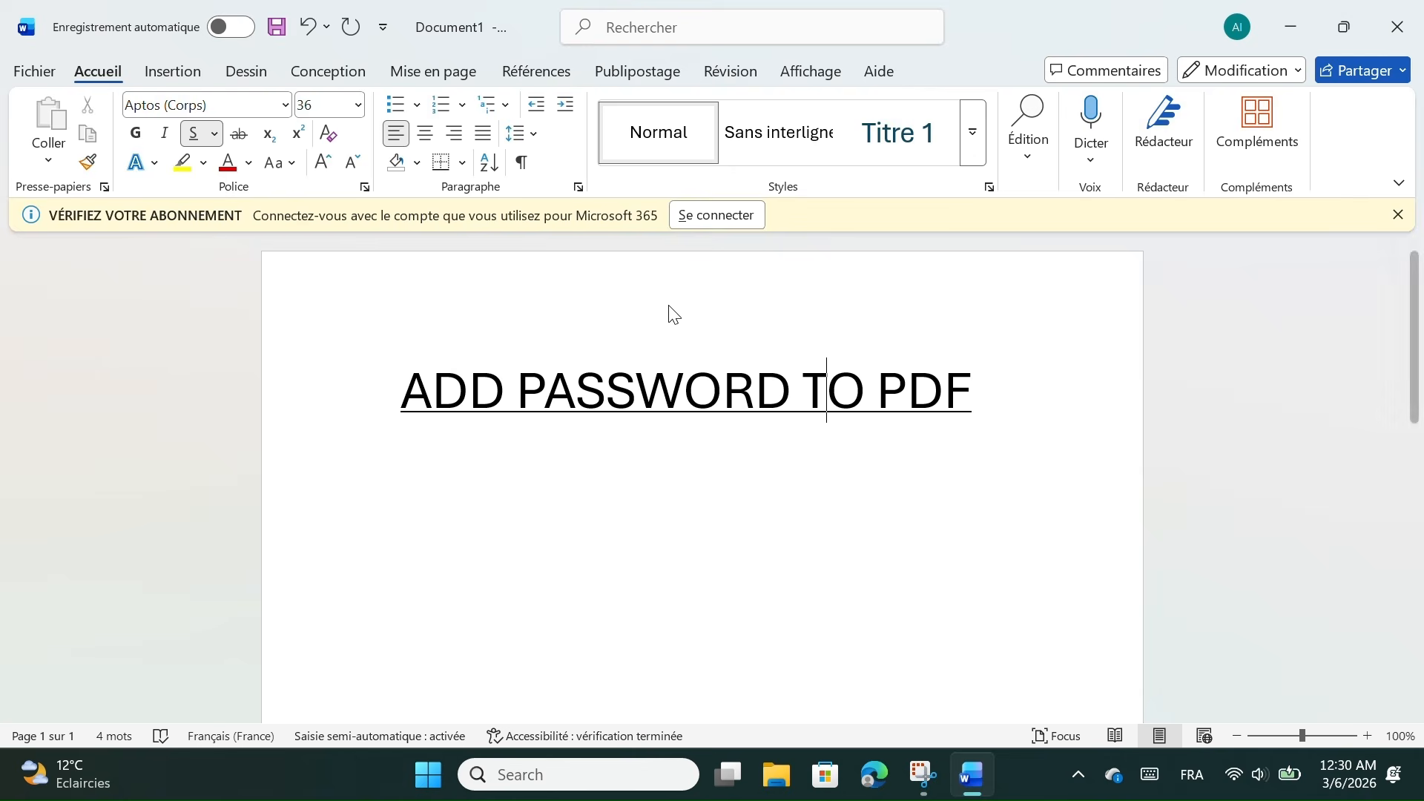
scroll(500, 296, "right", 5)
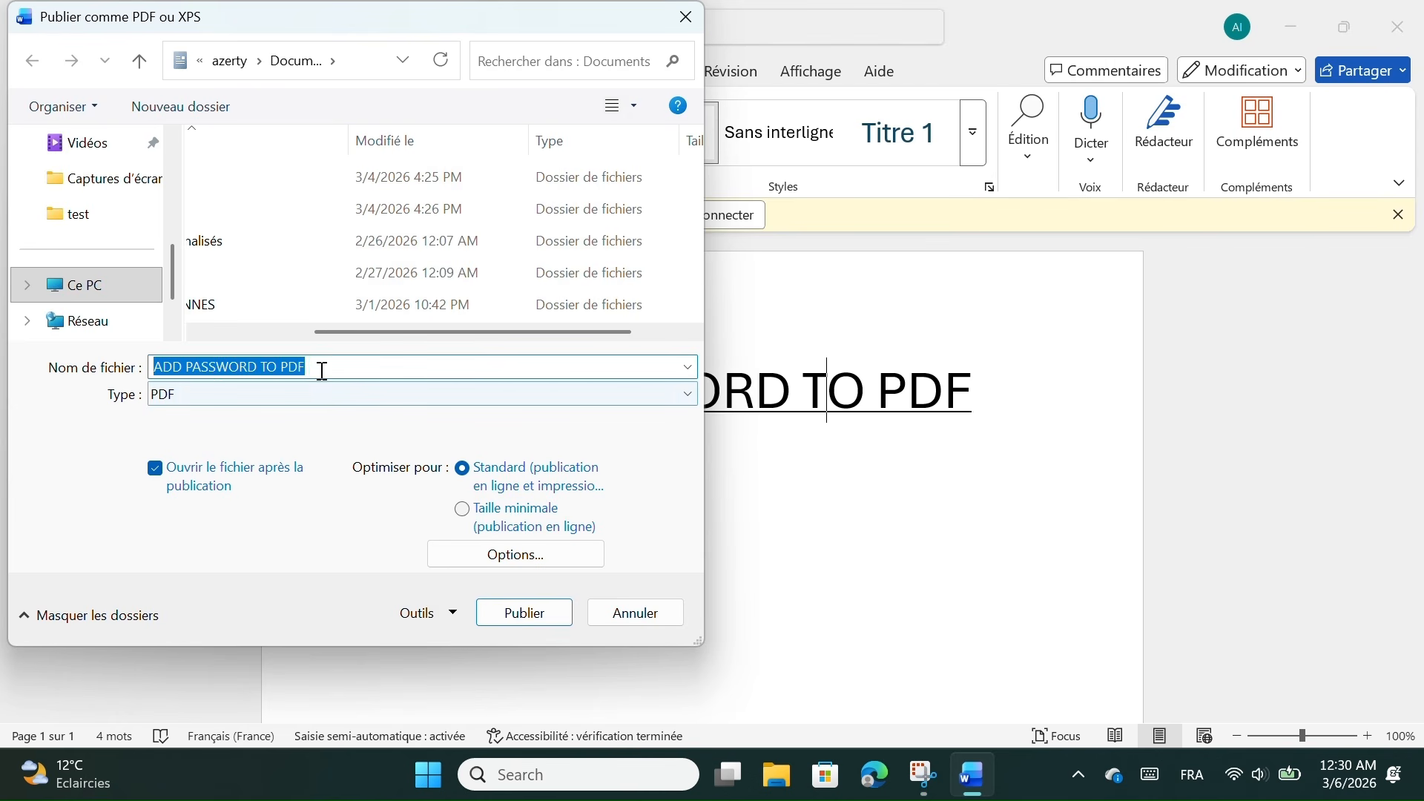
left_click(525, 563)
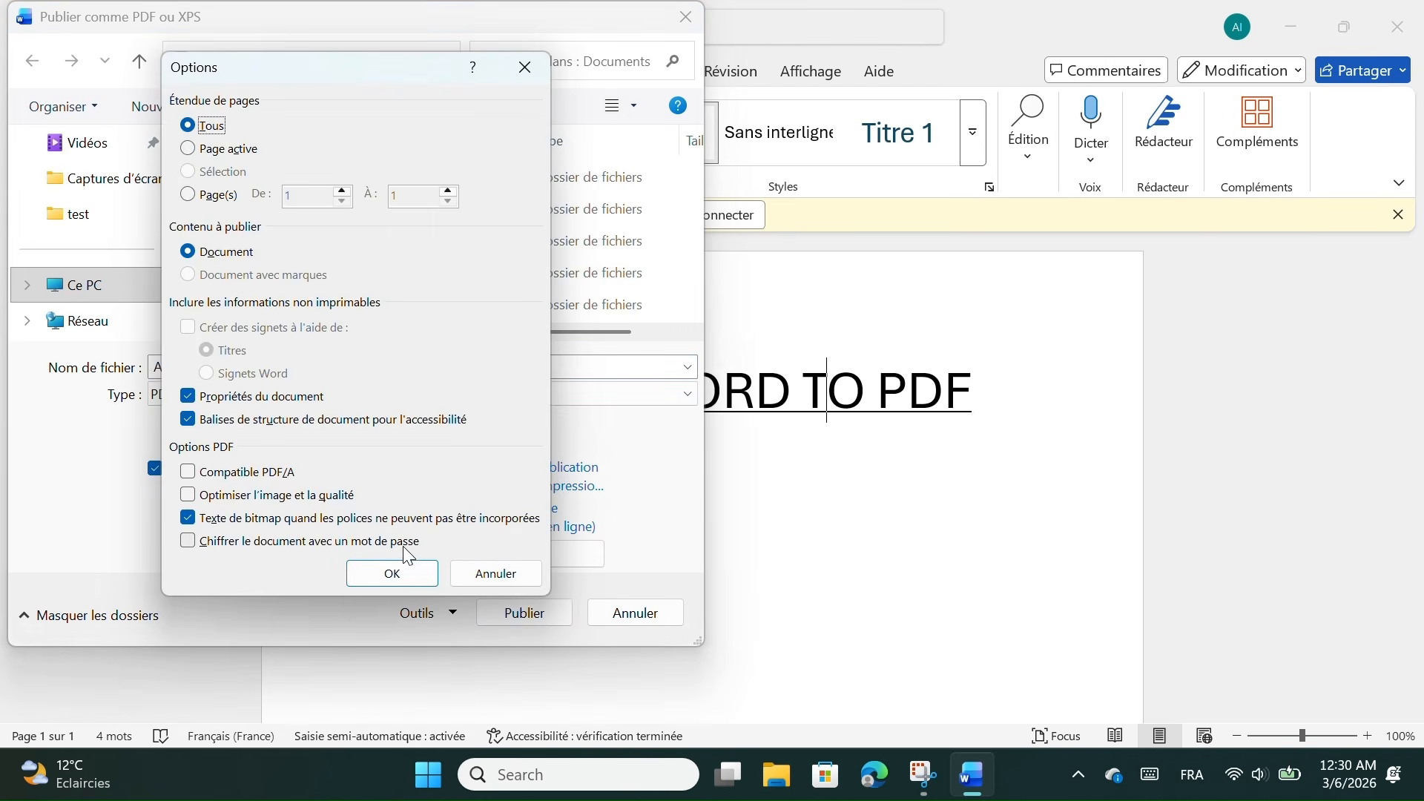
left_click(187, 543)
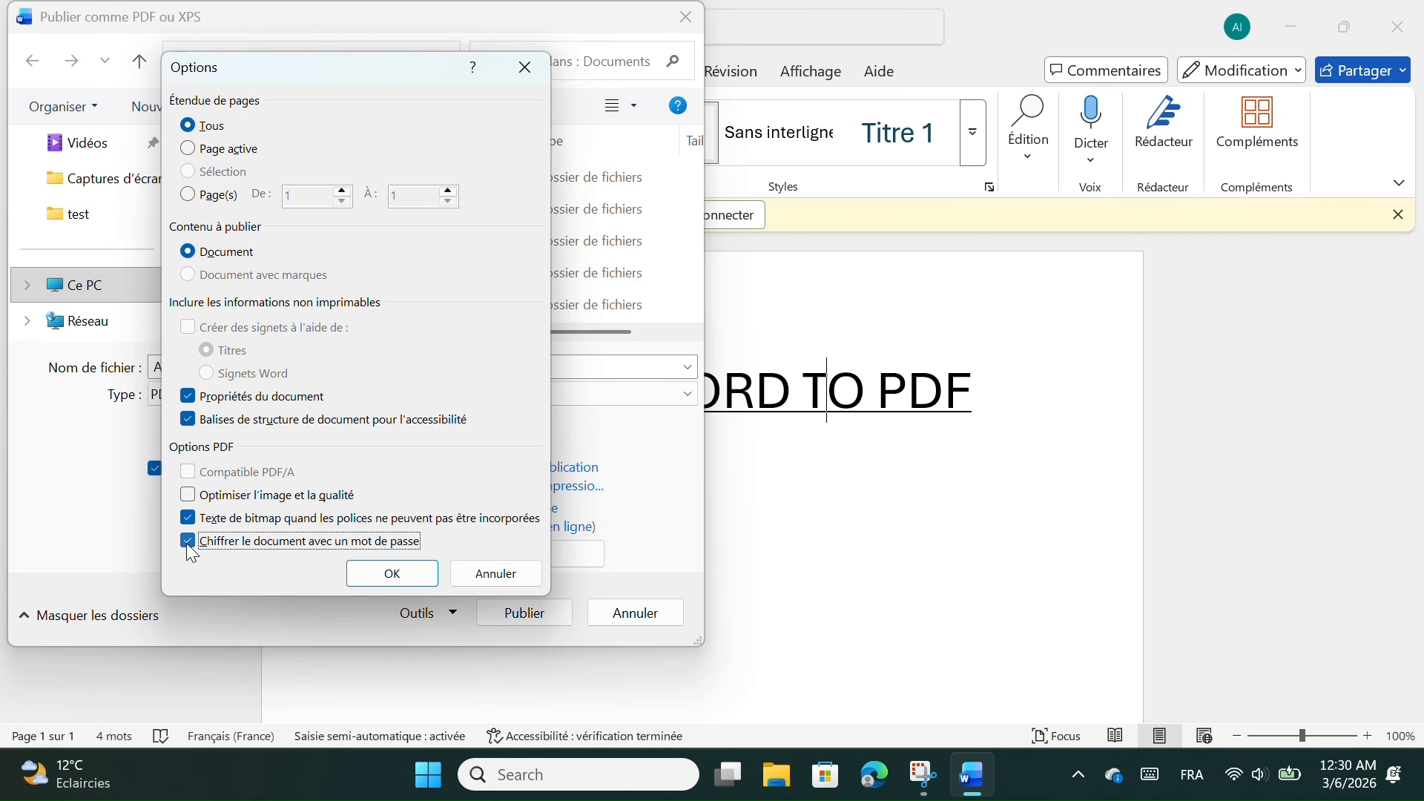
left_click(379, 577)
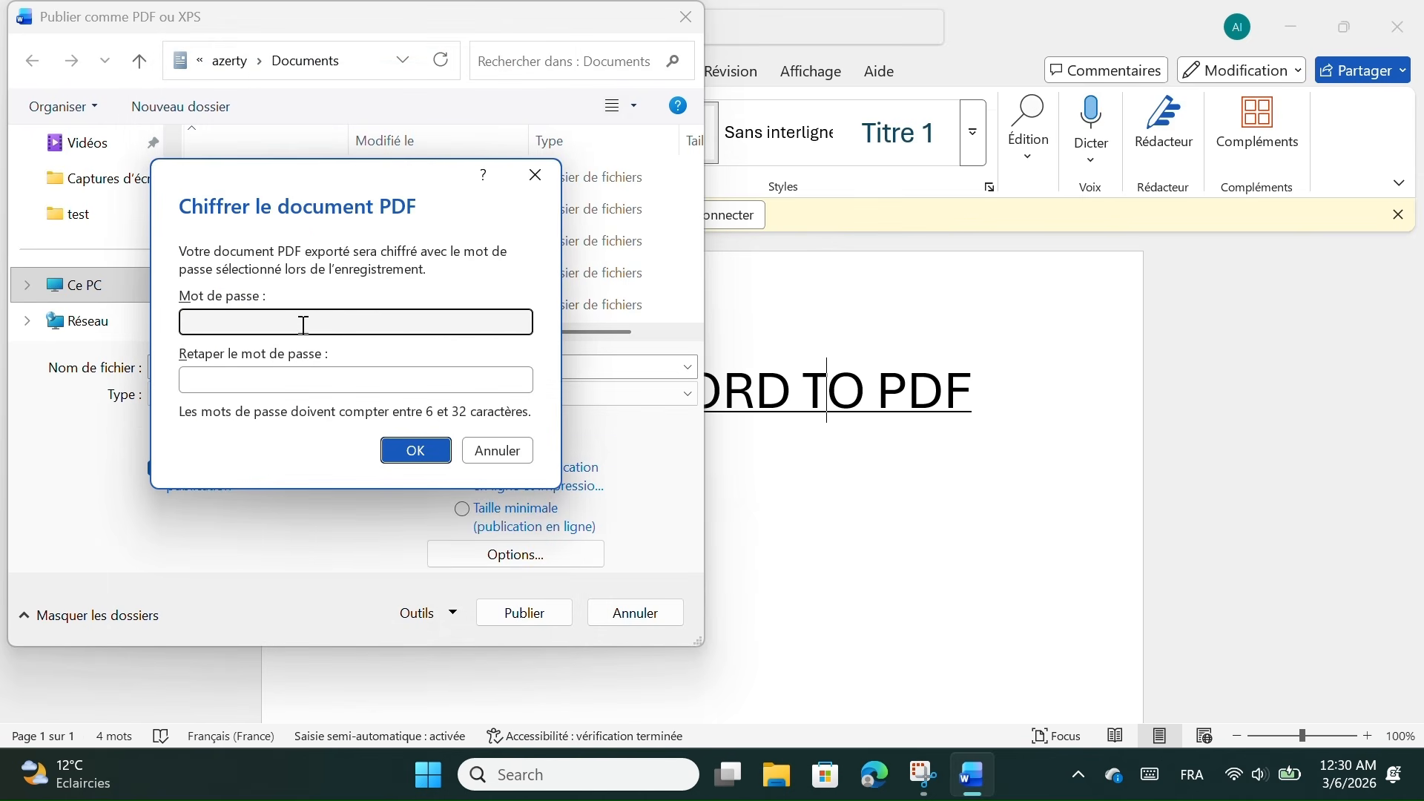
Enter and confirm the encryption password, then publish 'ADD PASSWORD TO PDF'
type("*******")
left_click(343, 382)
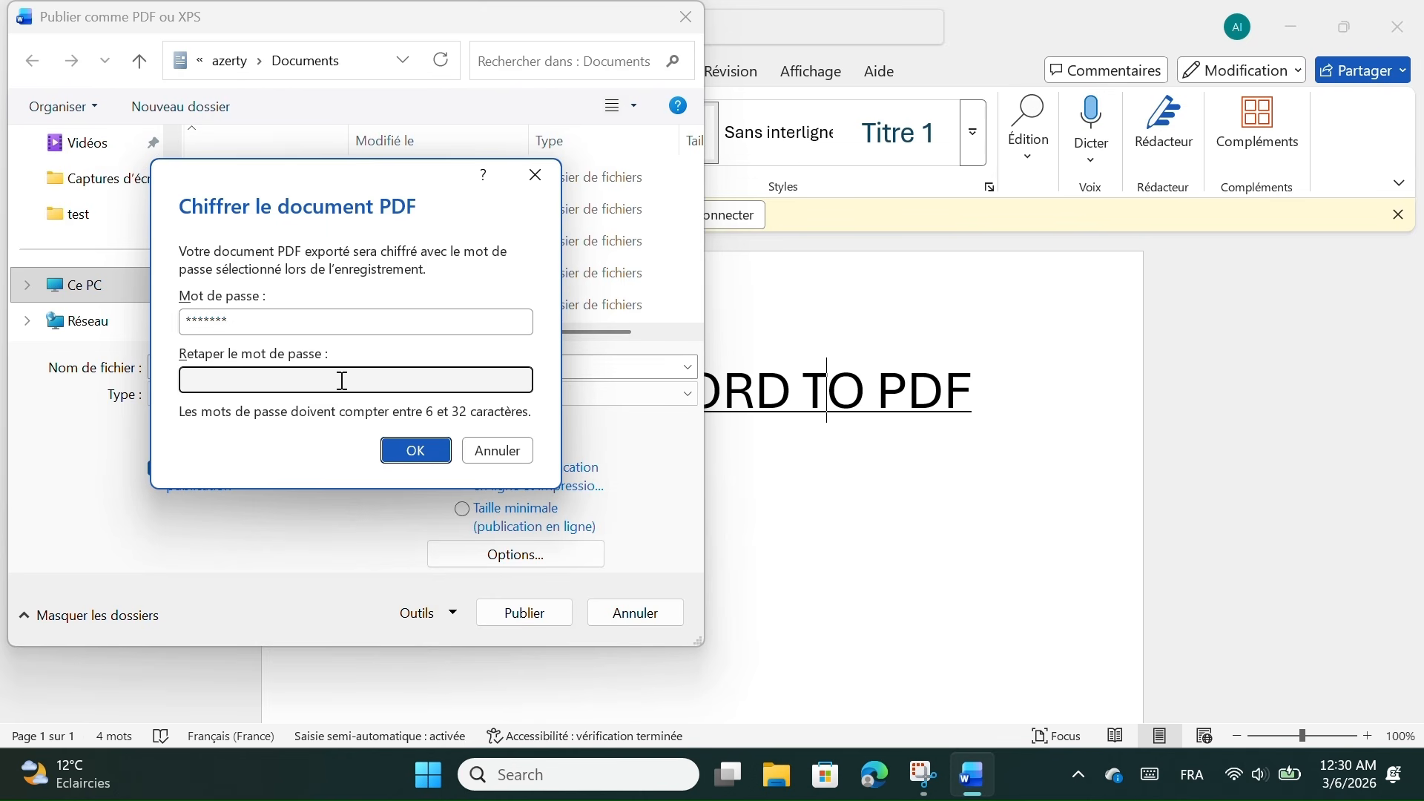
type("*******")
left_click(417, 453)
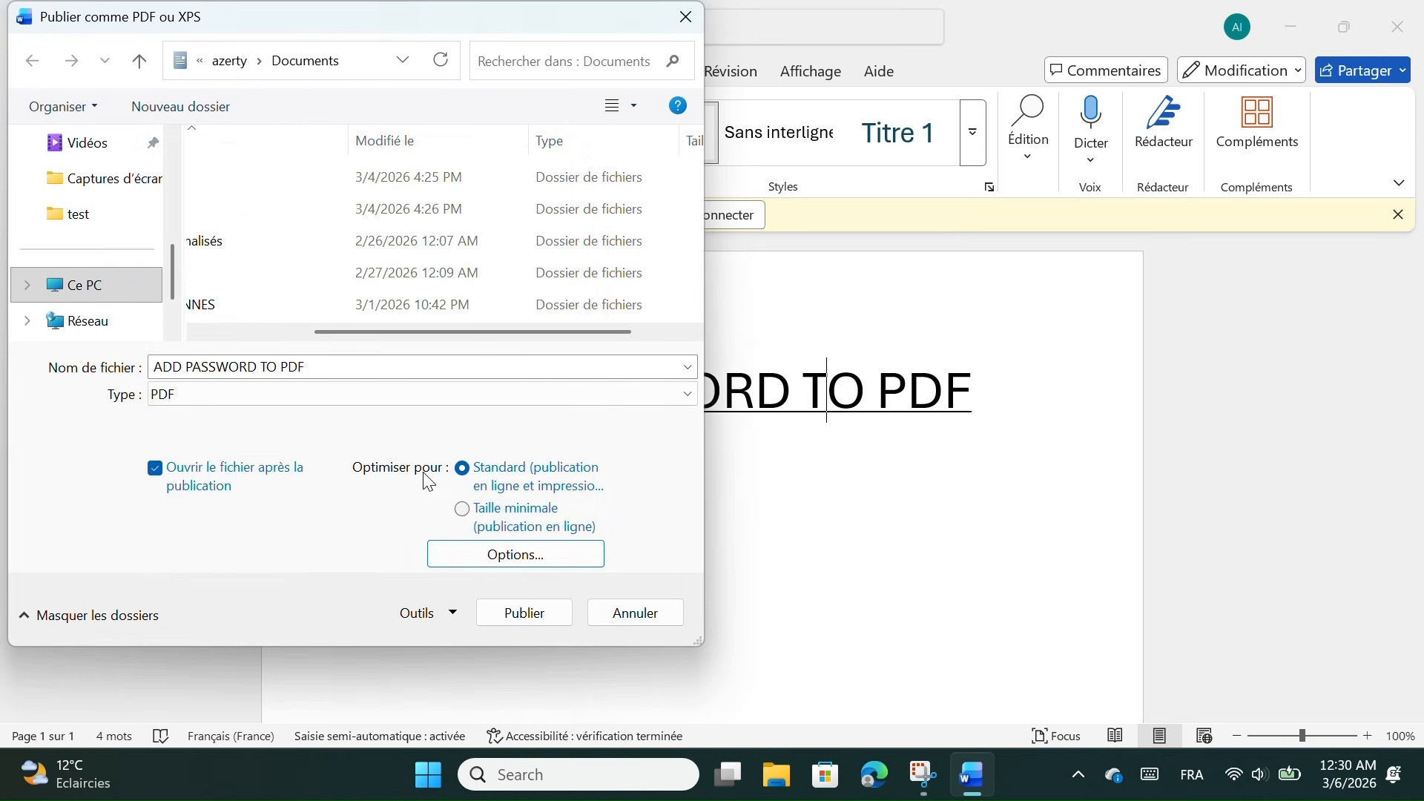
left_click(520, 615)
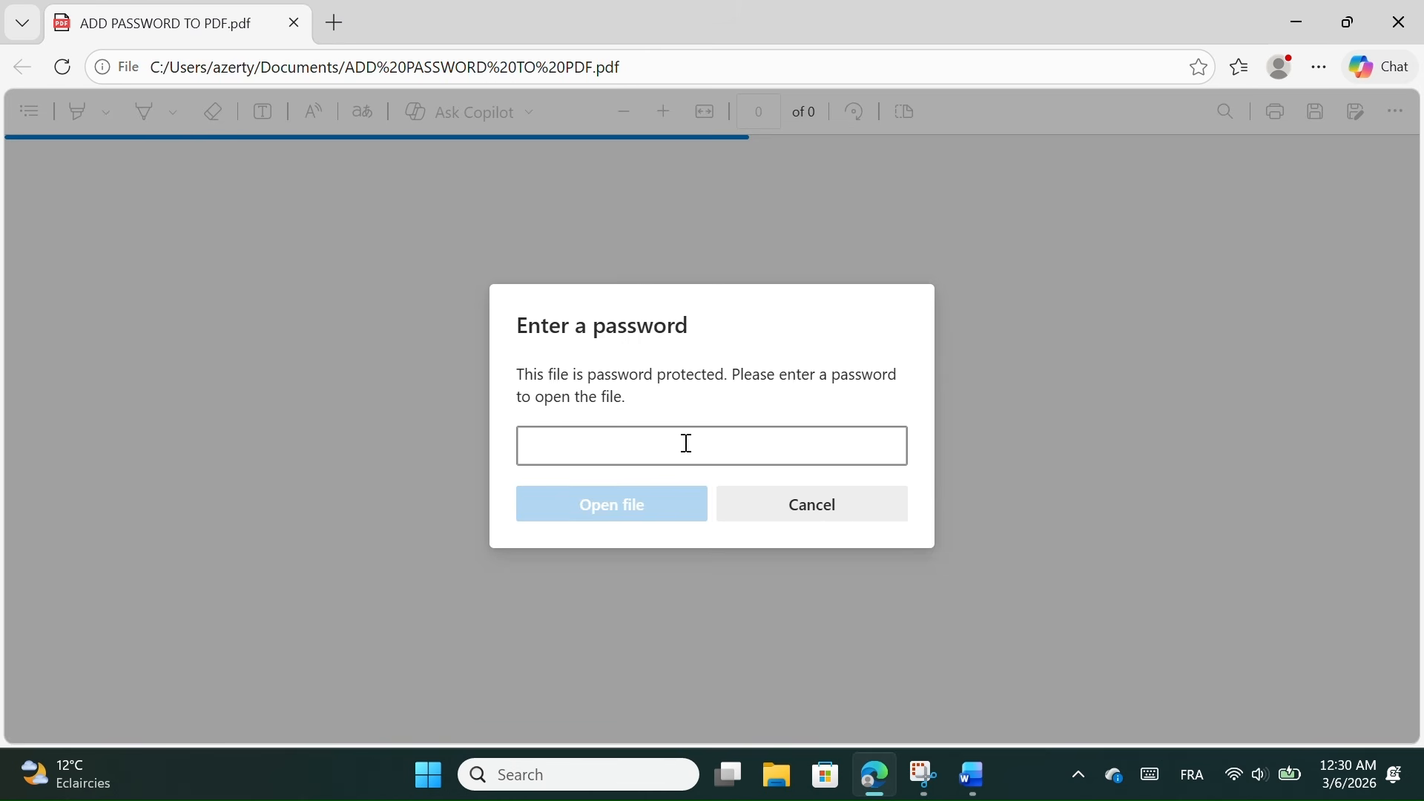
Unlock the PDF in Edge with its password, check the page, then minimize Edge and Word
type("123")
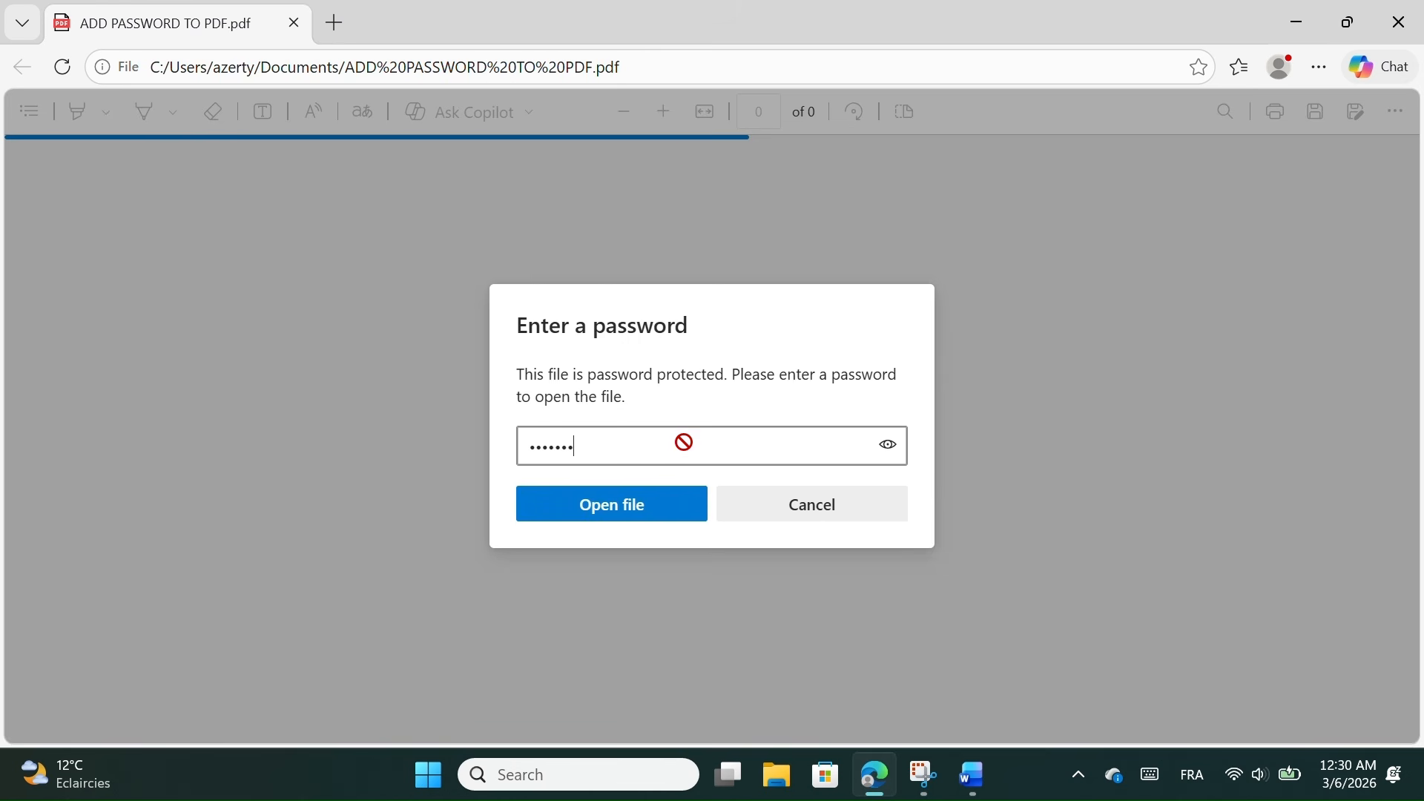
key("Return")
scroll(684, 442, "down", 1)
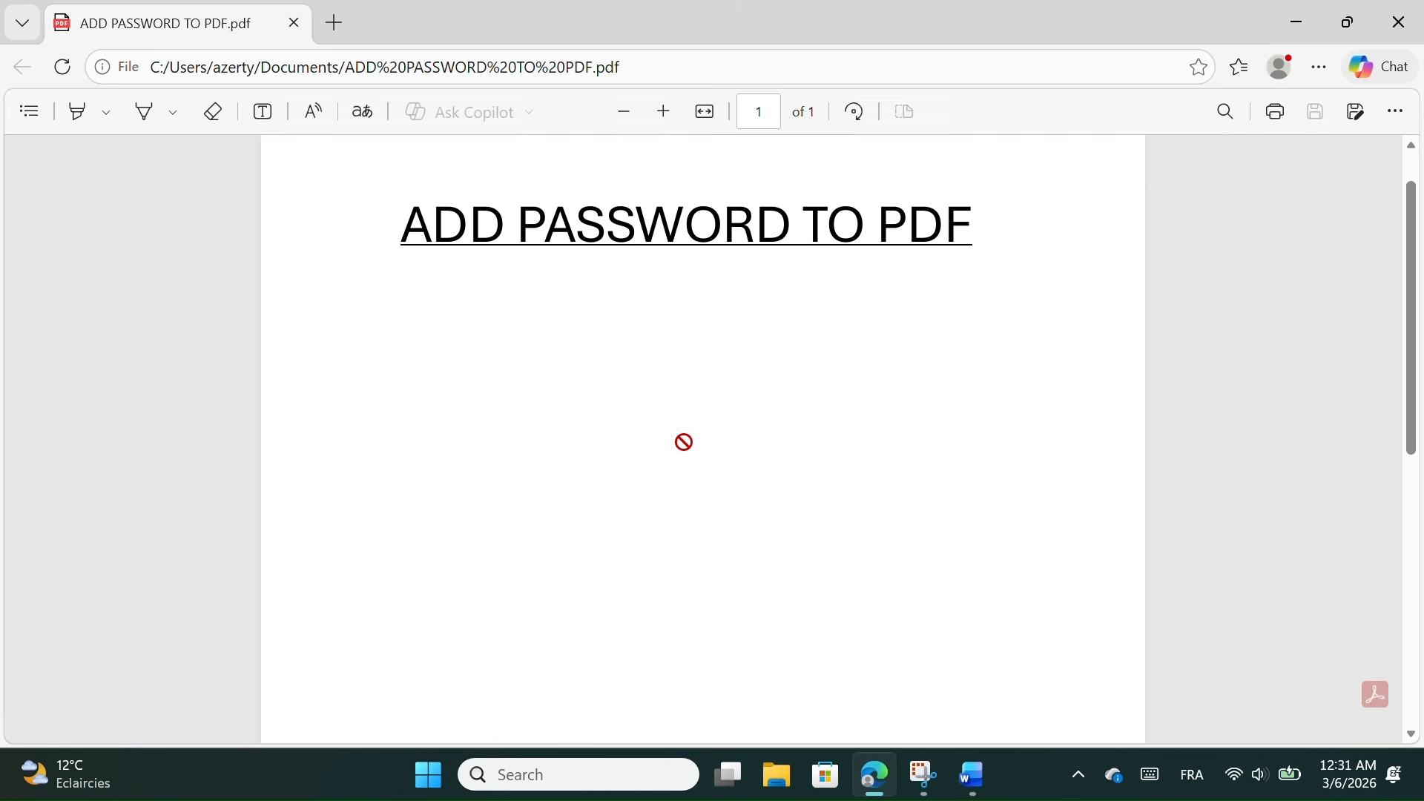
scroll(684, 443, "up", 1)
scroll(684, 442, "down", 1)
scroll(684, 442, "down", 3)
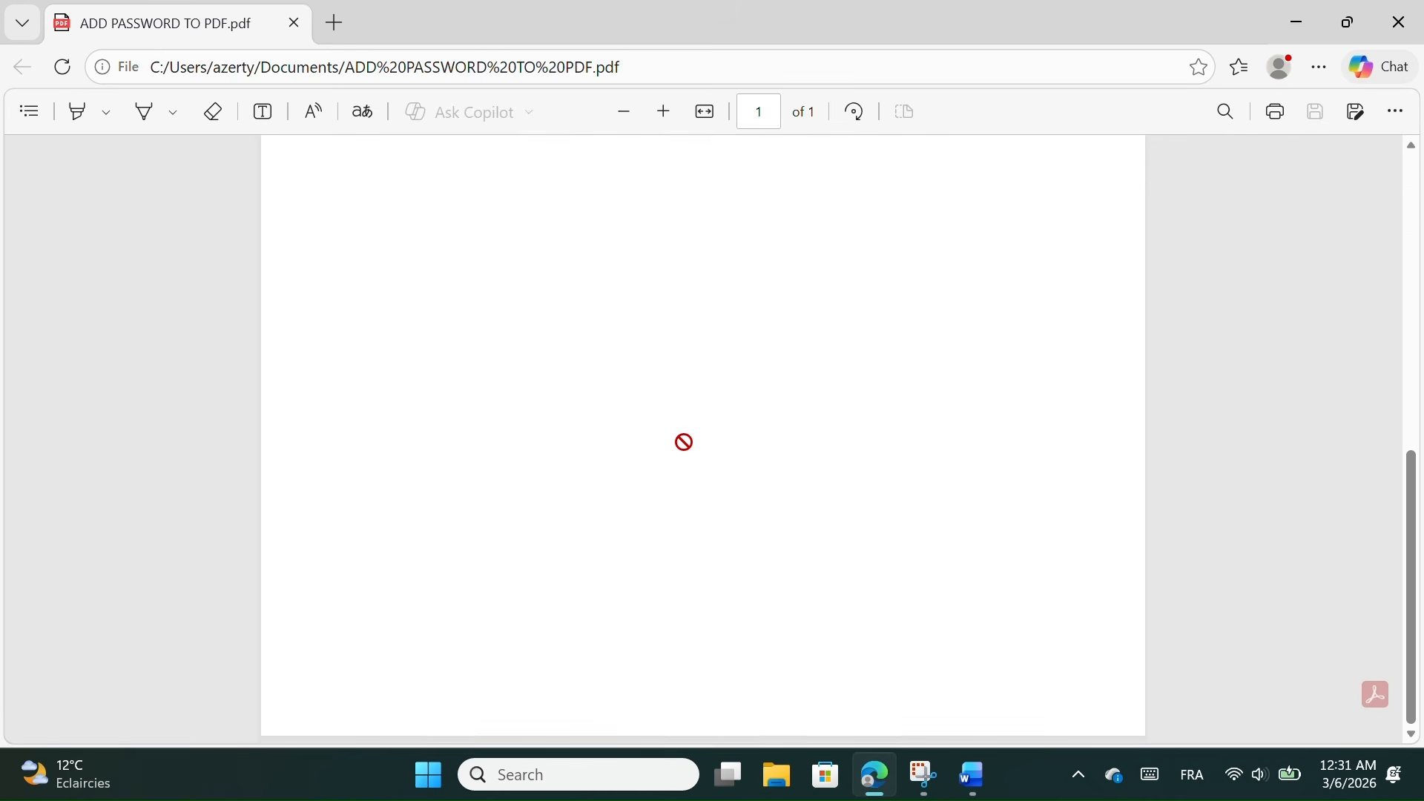
scroll(684, 443, "up", 4)
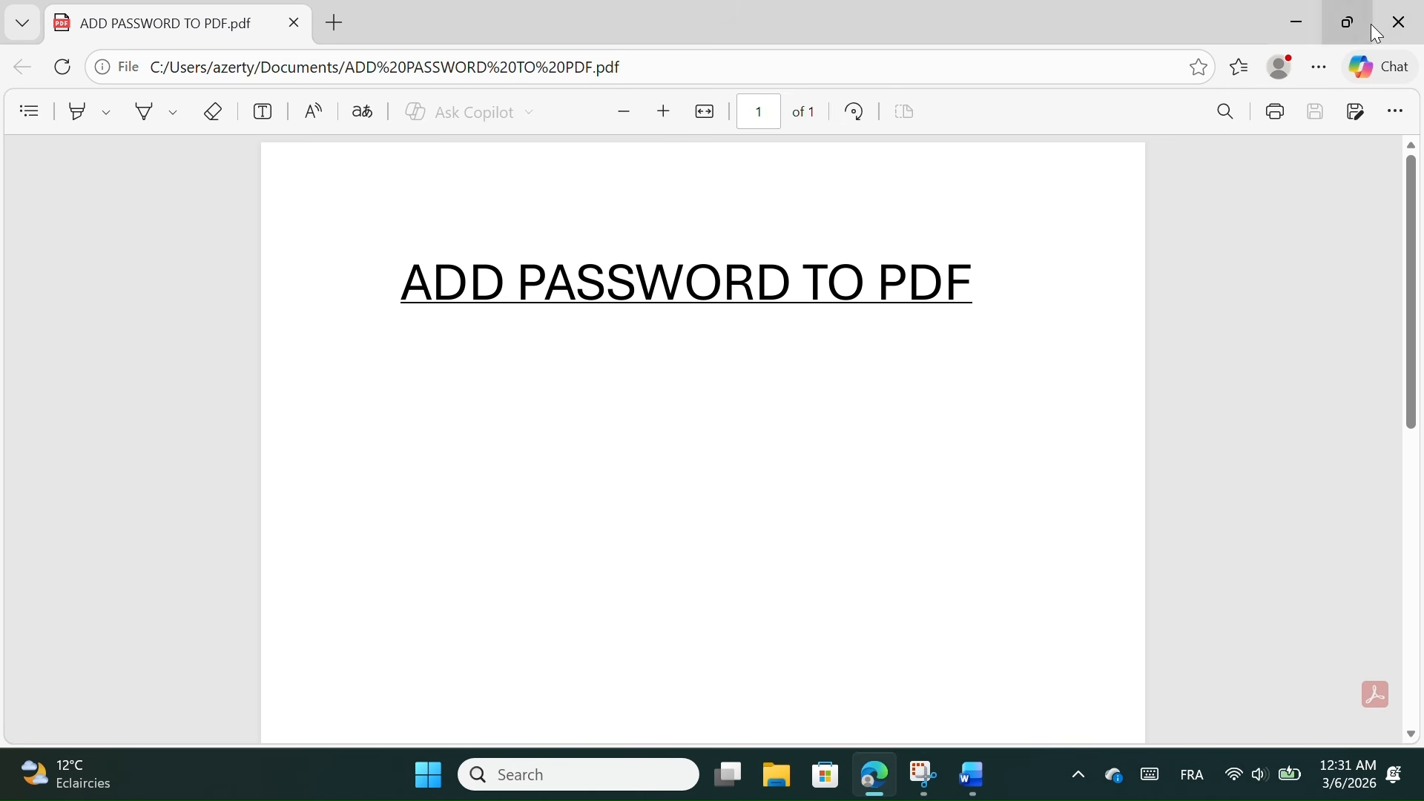
left_click(1308, 19)
left_click(1289, 23)
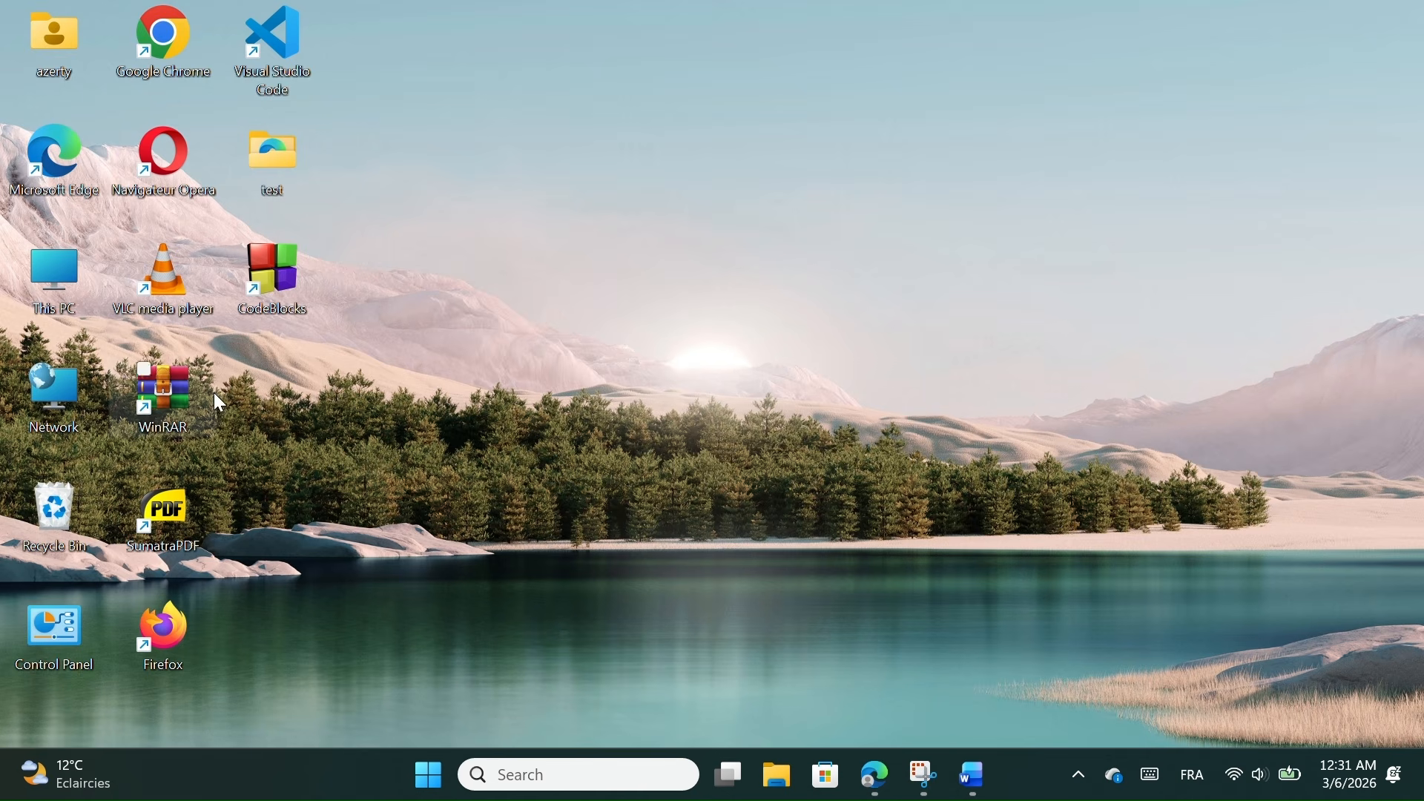
double_click(65, 300)
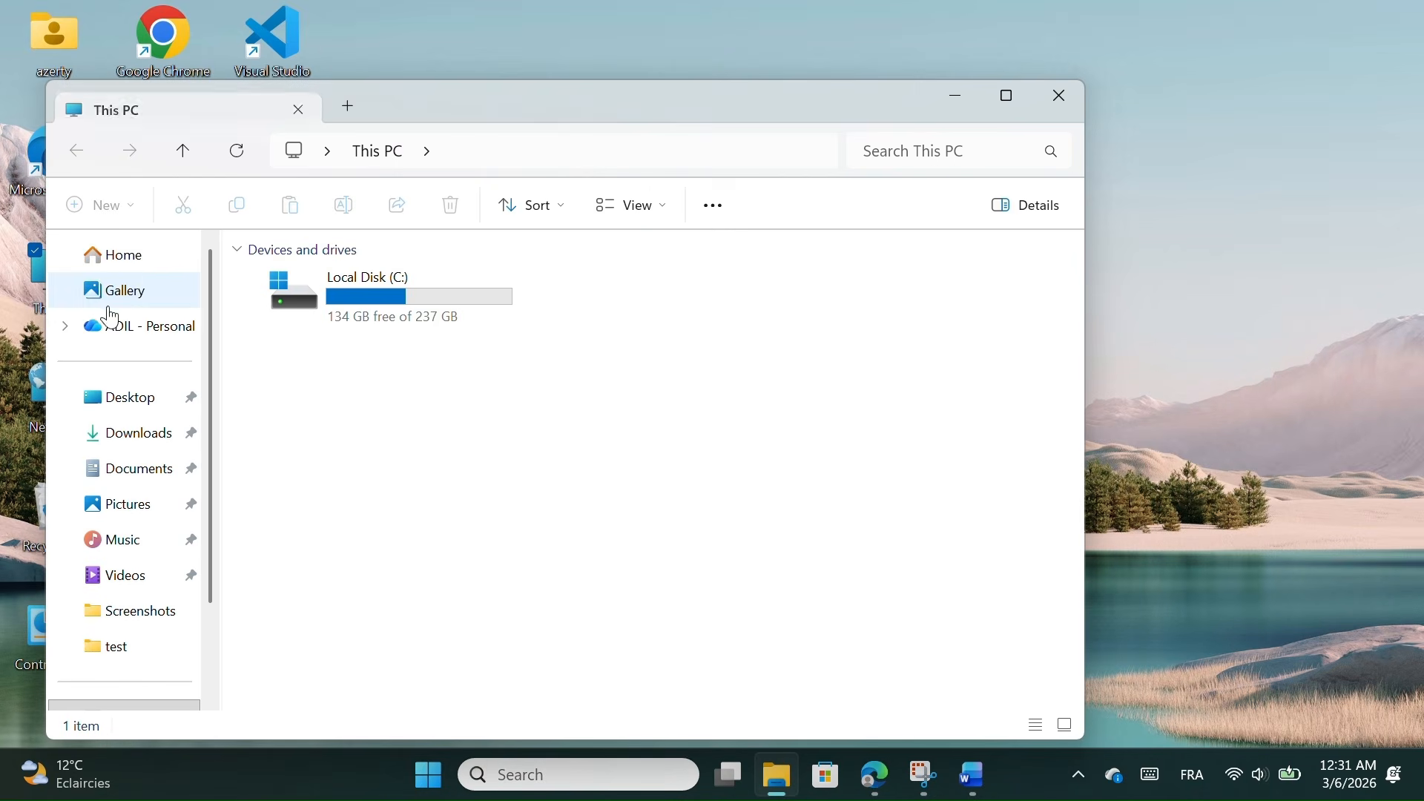
left_click(133, 262)
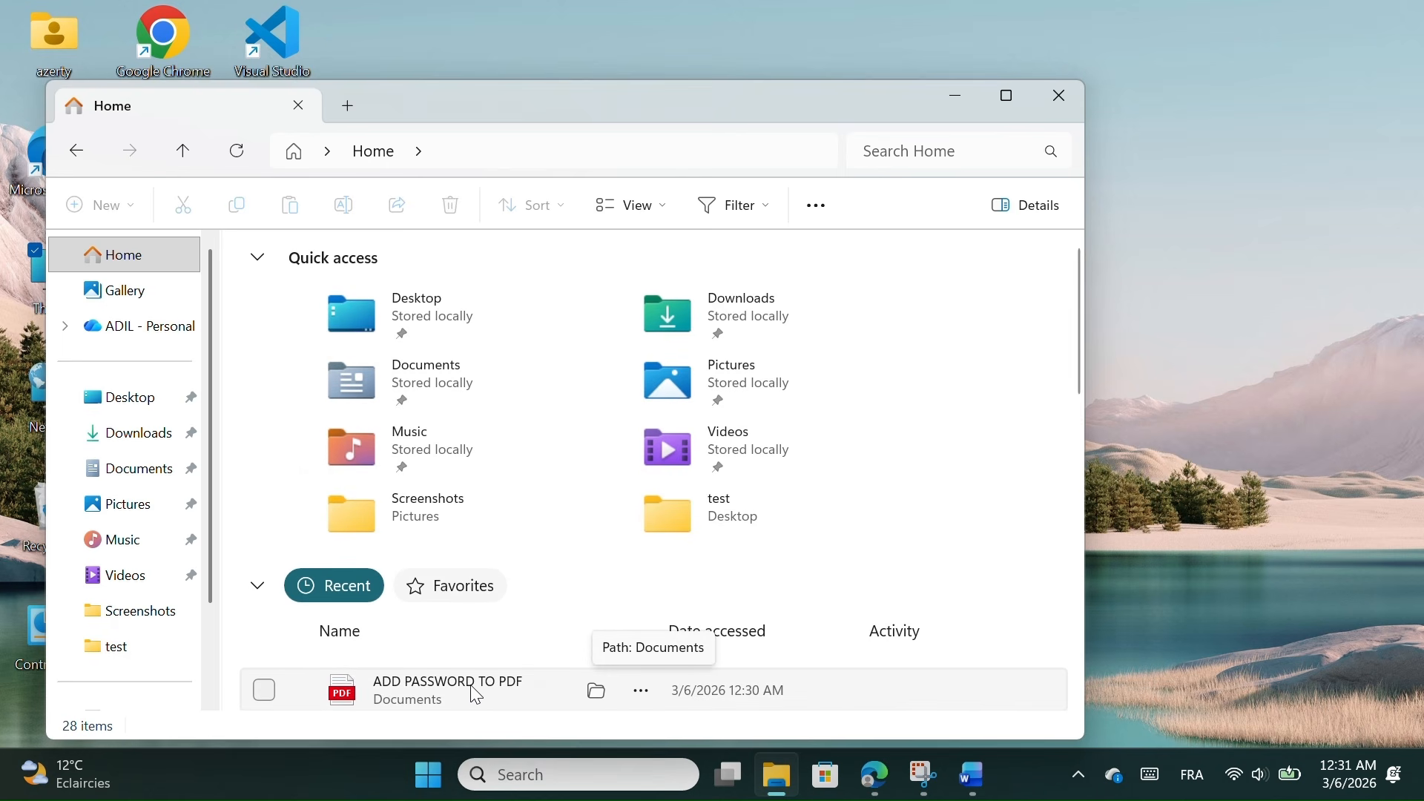
double_click(420, 685)
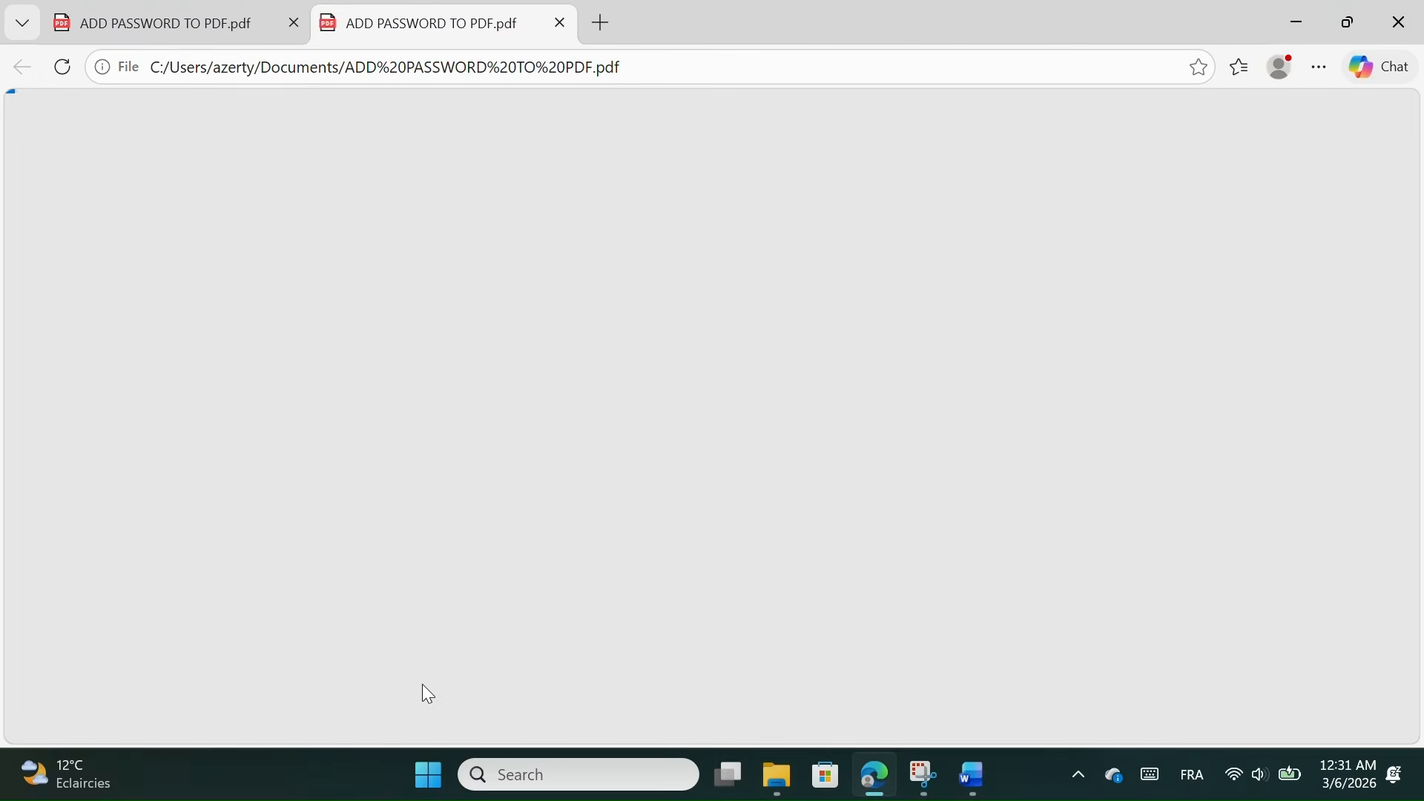
type("123456")
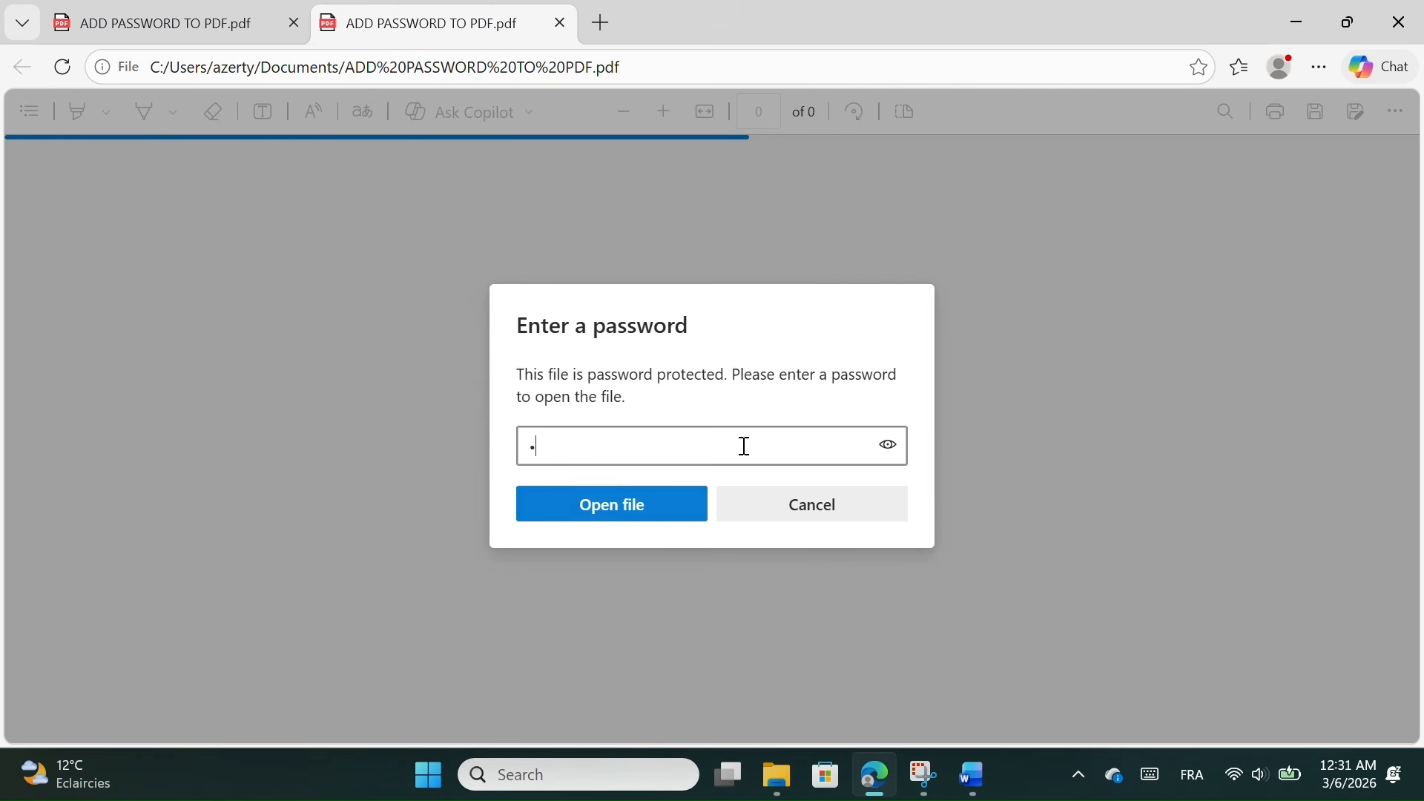
key("Return")
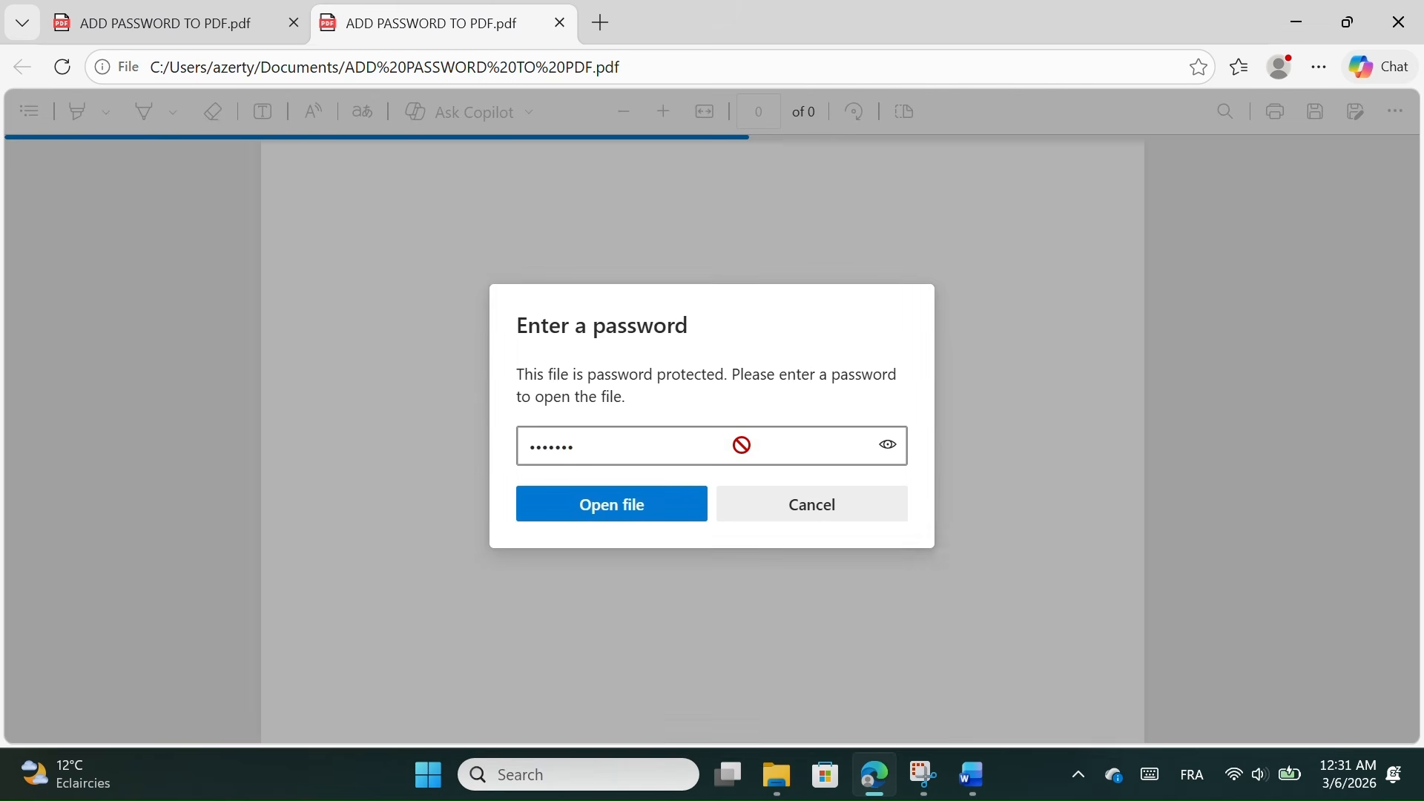
left_click(1417, 11)
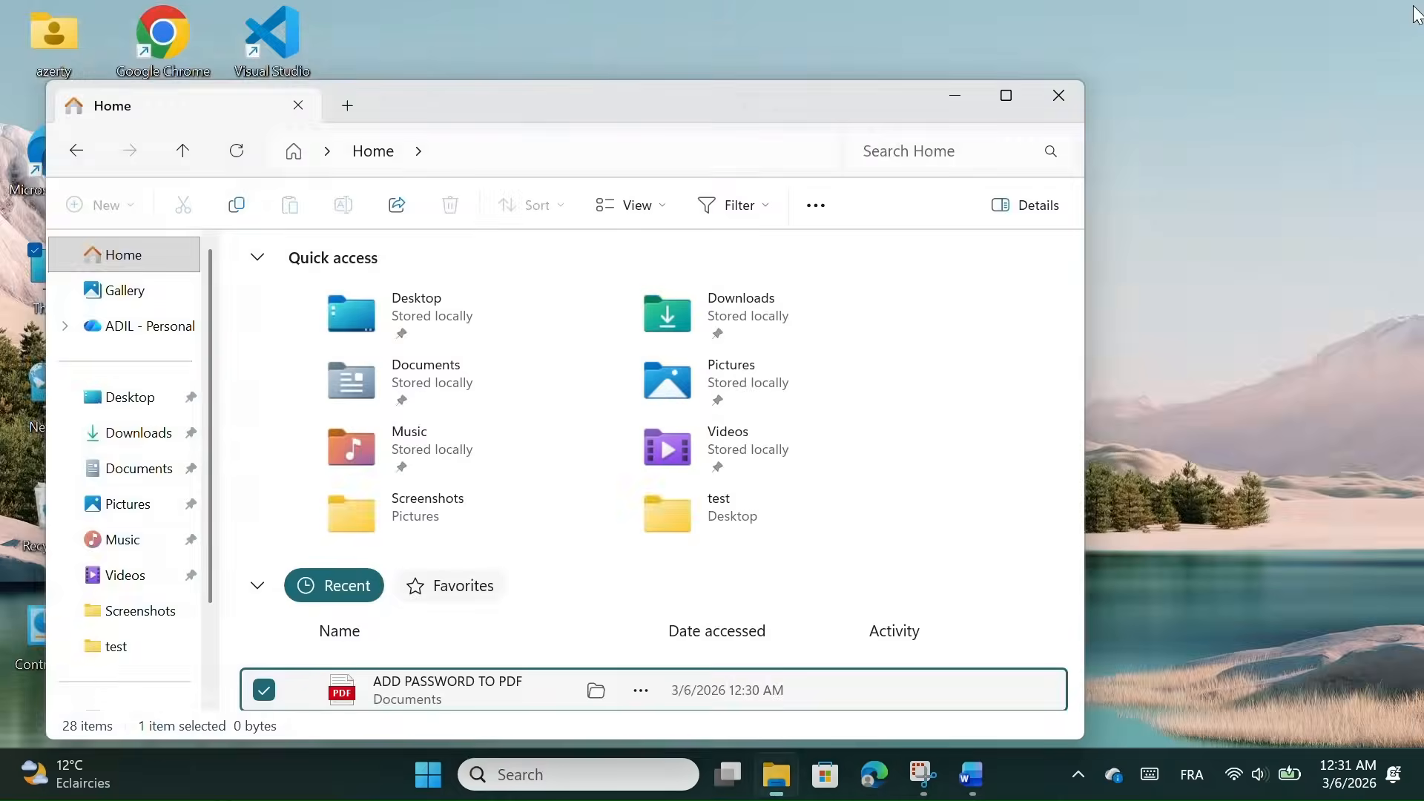
left_click(641, 692)
left_click(1131, 192)
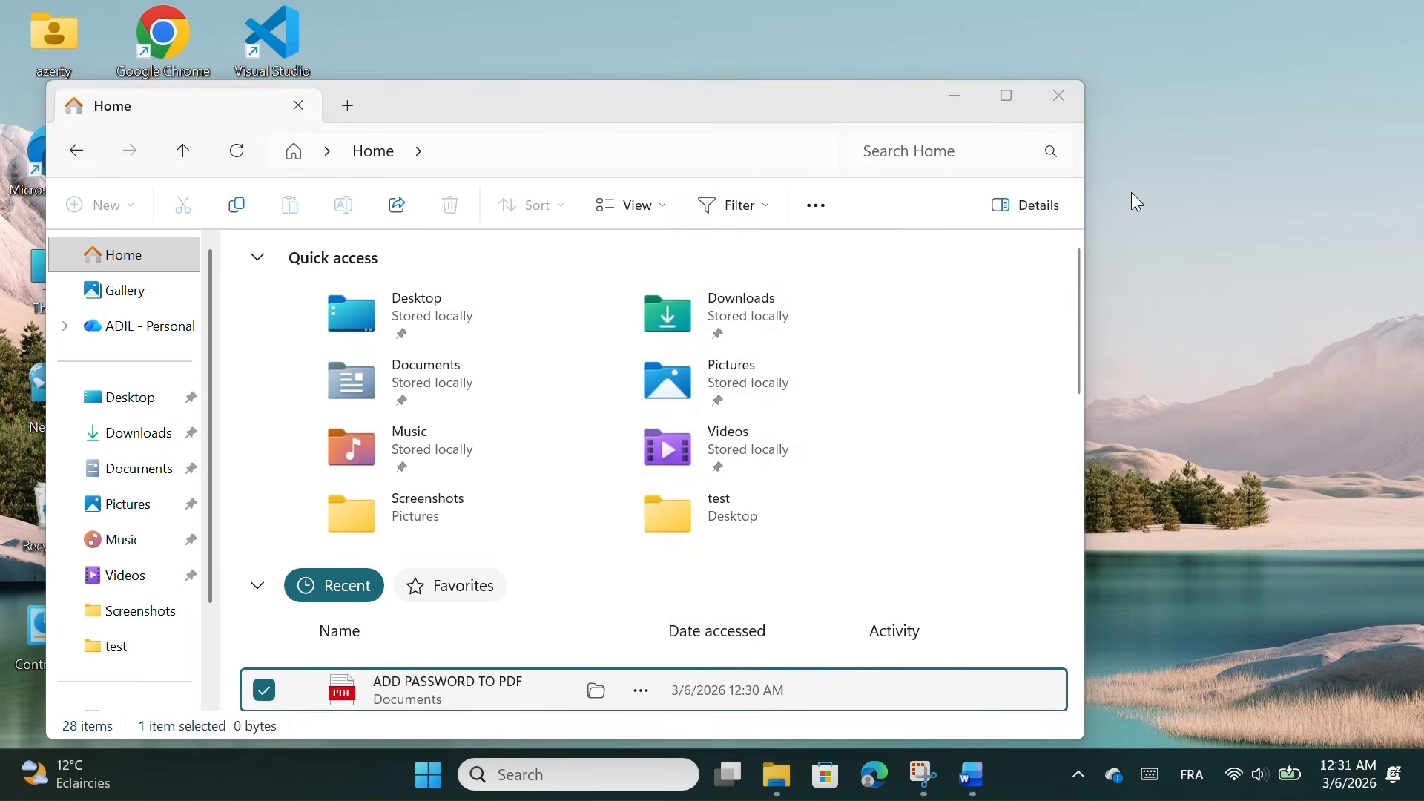
left_click(1063, 95)
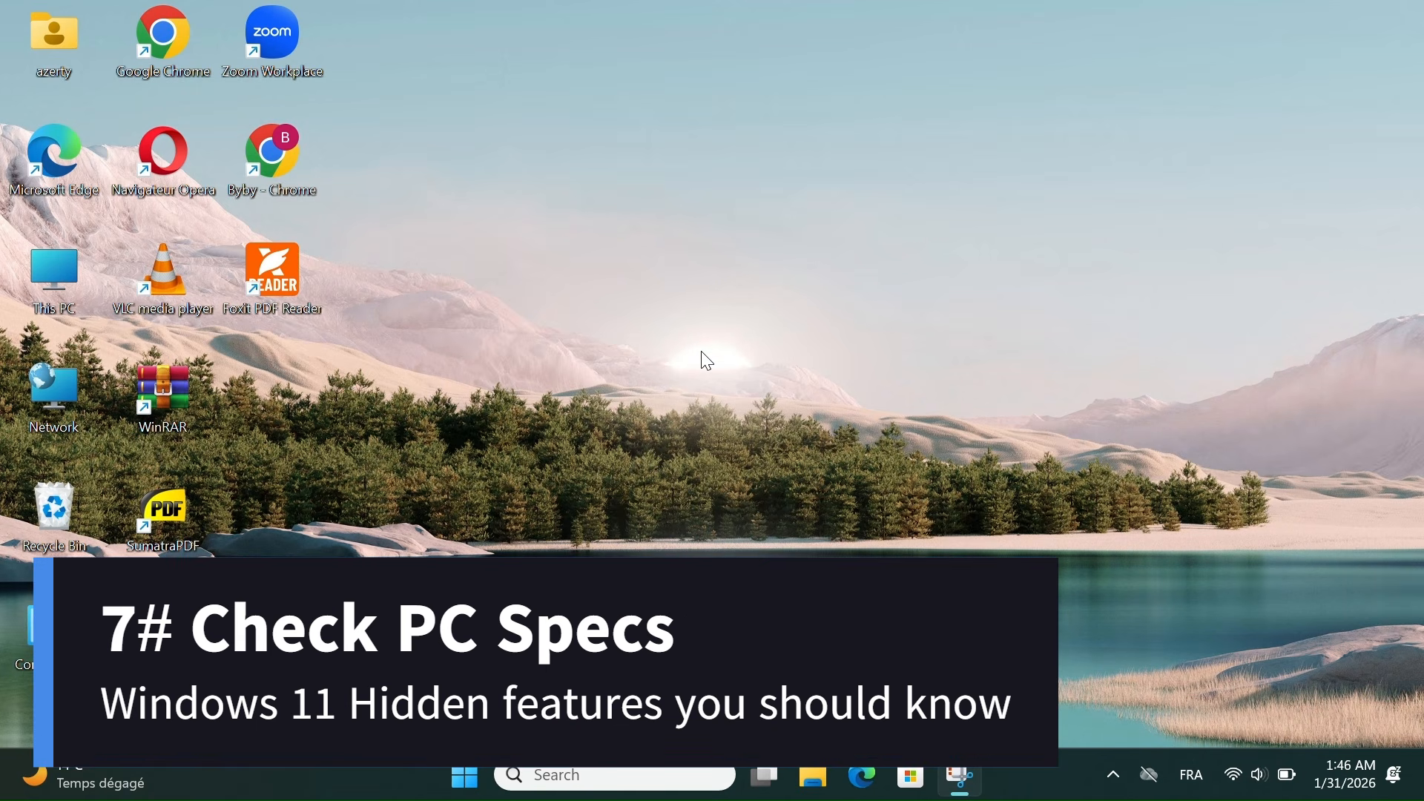
Run dxdiag from the Win+R box to open the DirectX Diagnostic Tool
key("super+r")
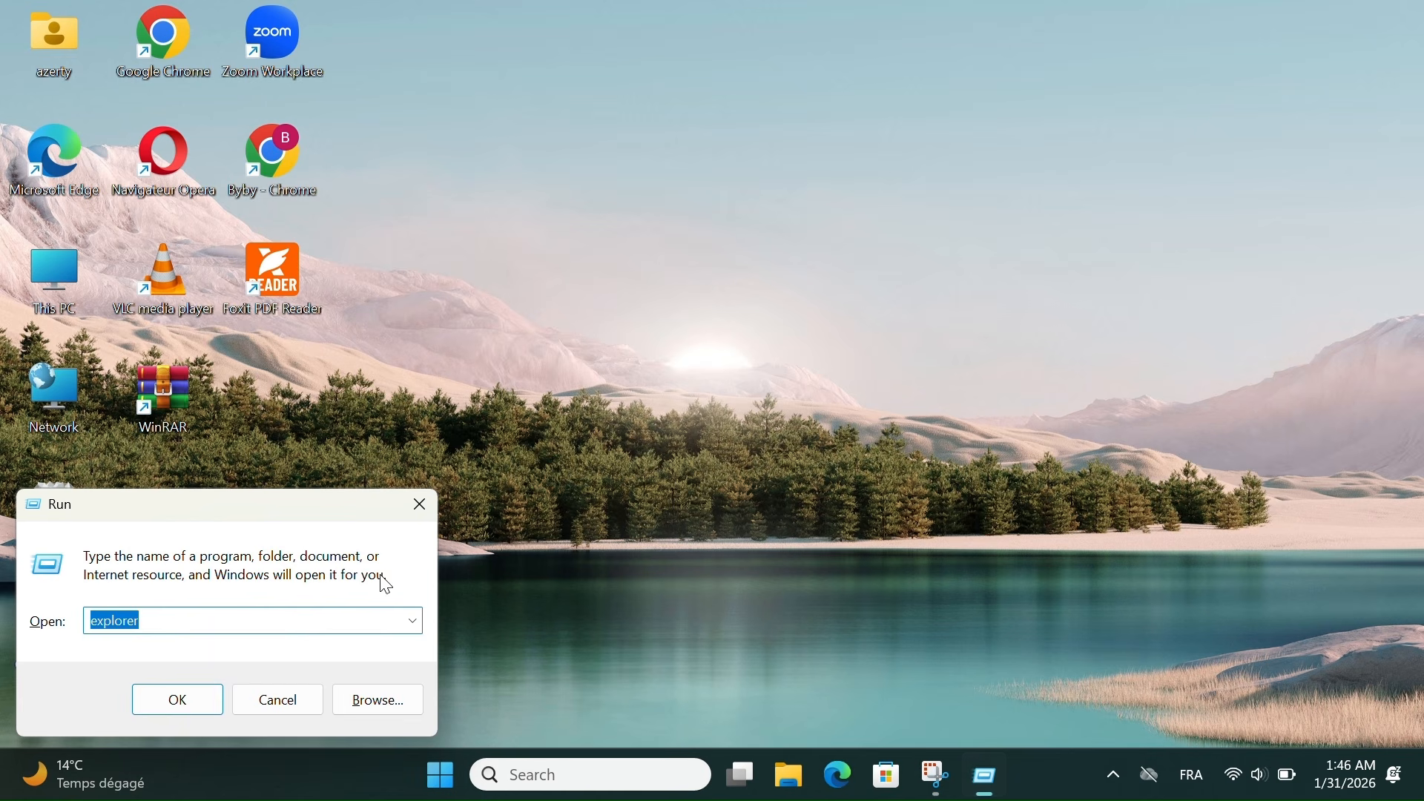
key("BackSpace")
type("dxdiag")
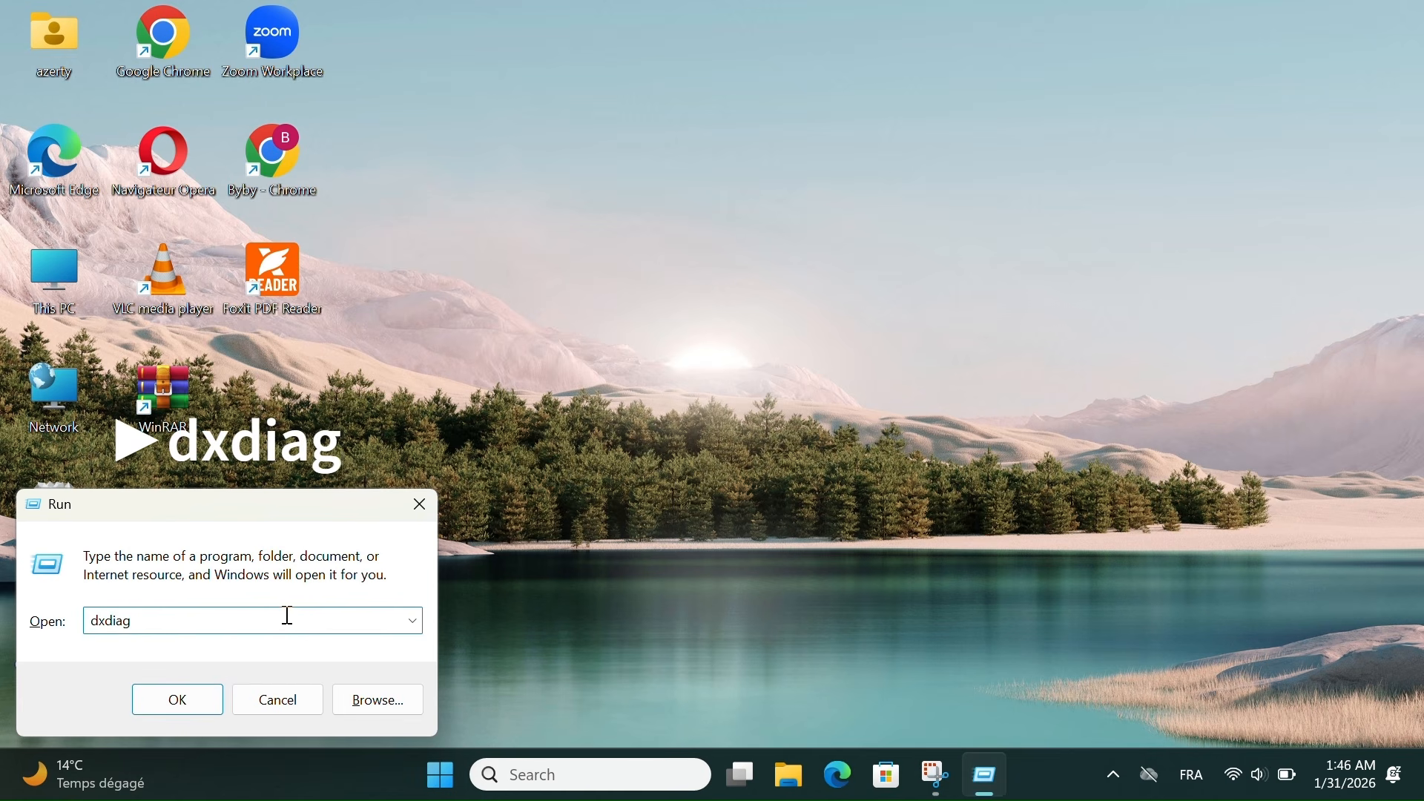
key("Return")
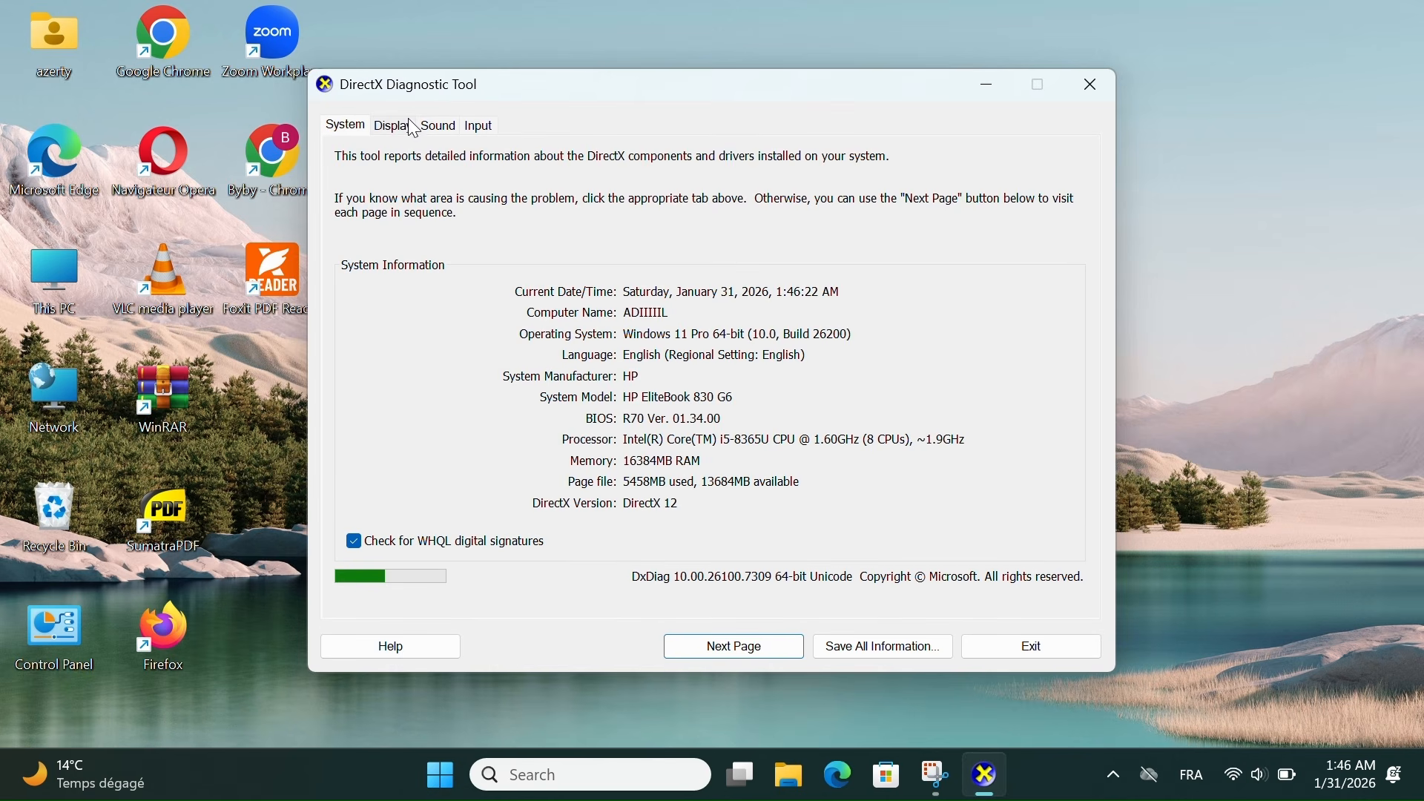
Review the Display, Sound, Input and System tabs, then close DirectX Diagnostic Tool
left_click(411, 127)
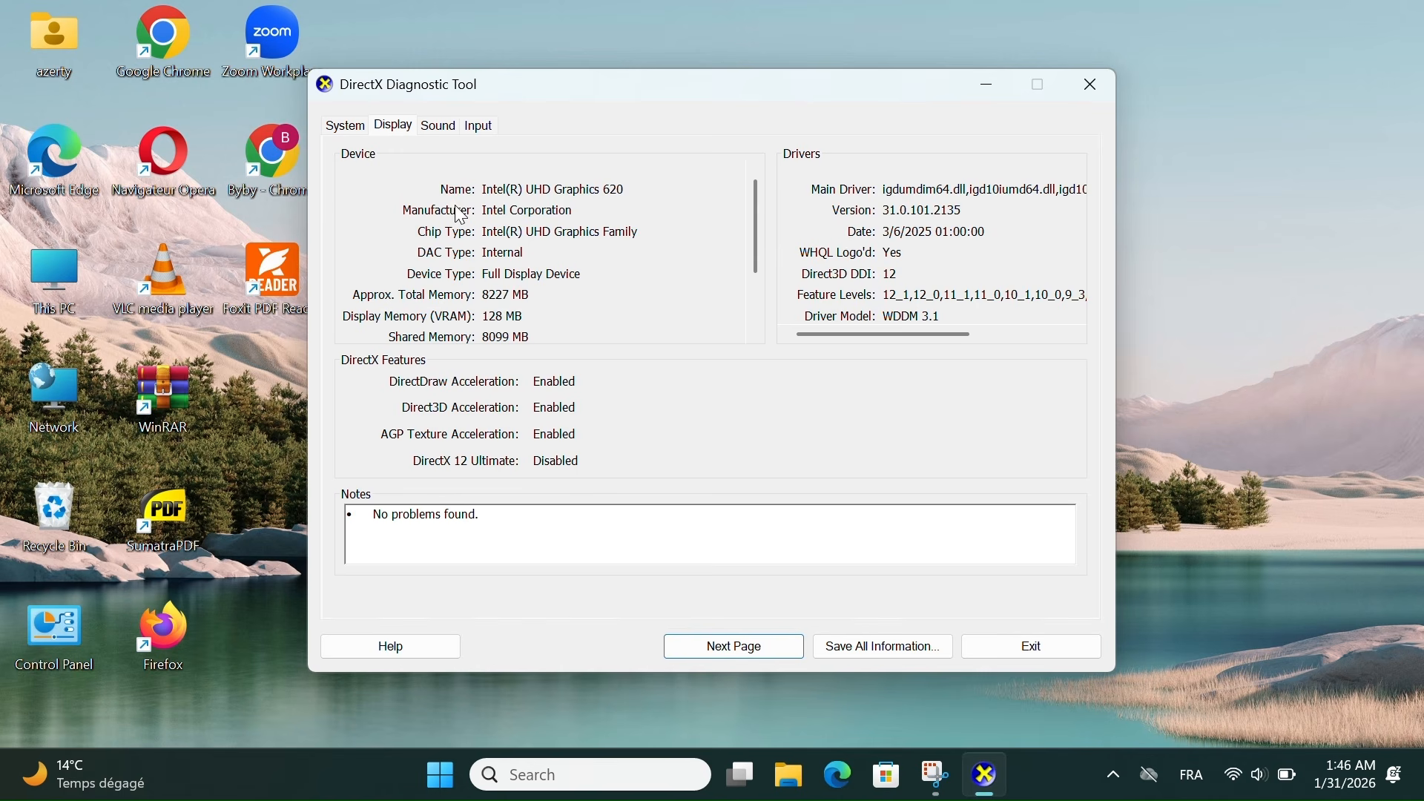
left_click(443, 128)
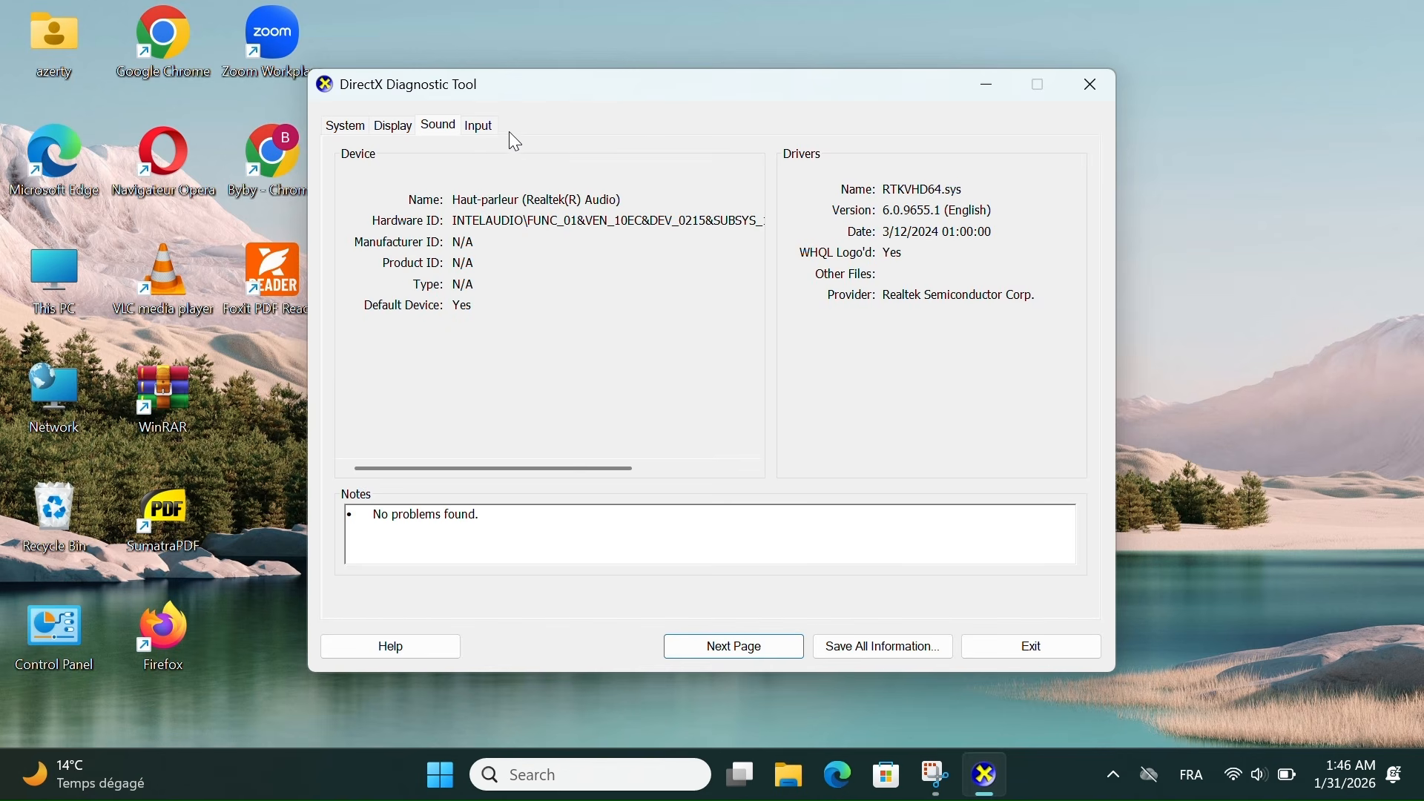
left_click(486, 129)
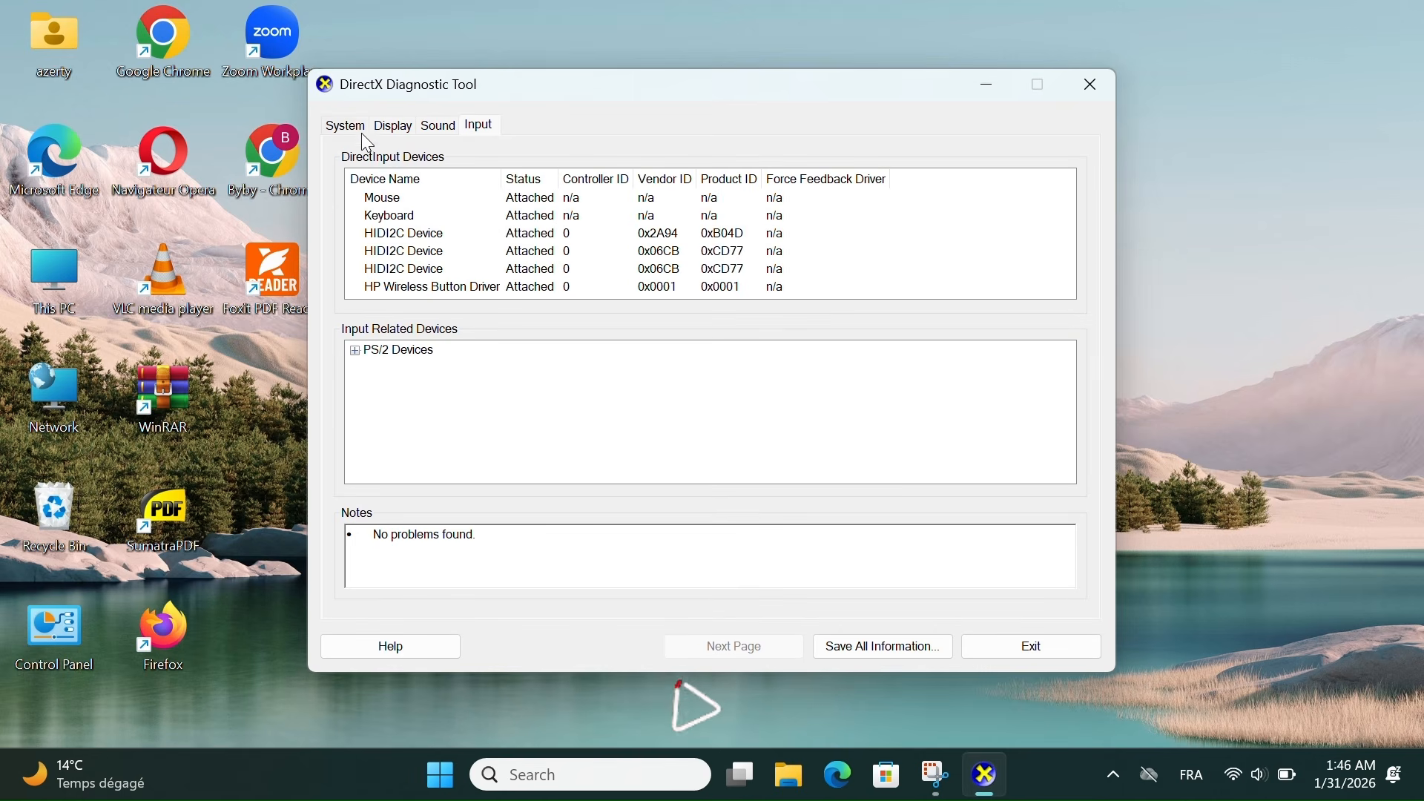
left_click(343, 124)
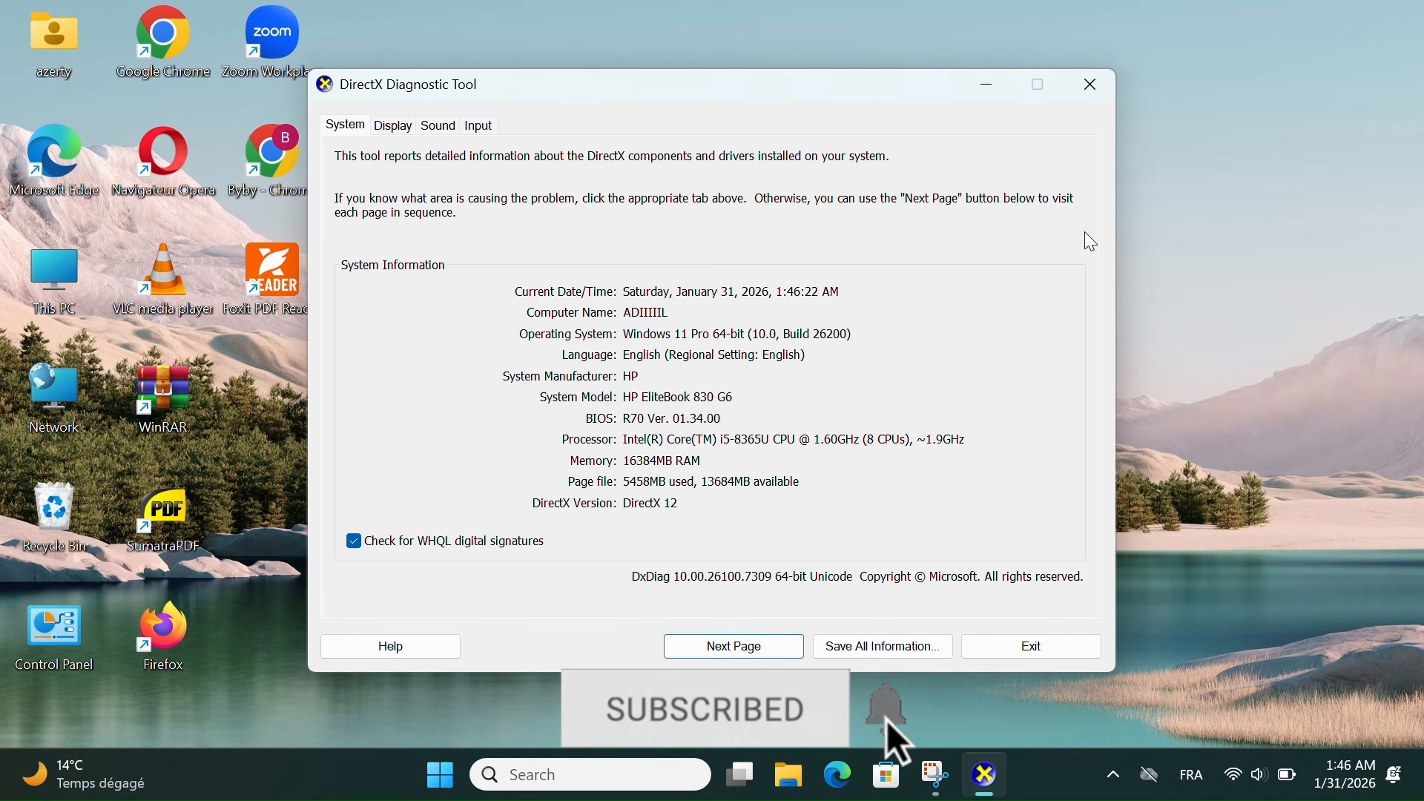
left_click(1088, 86)
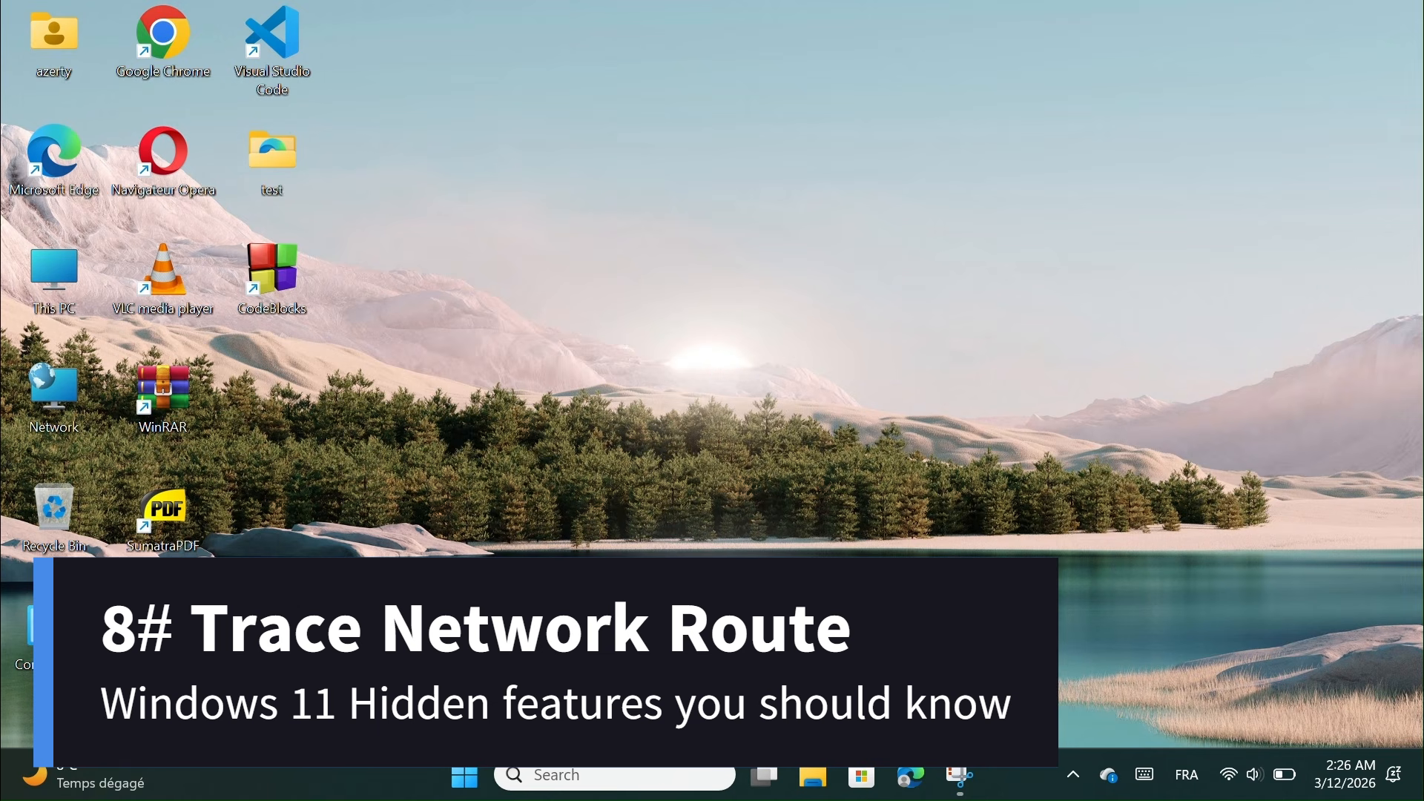
Open Command Prompt from search and enter 'tracert google.com'
left_click(631, 772)
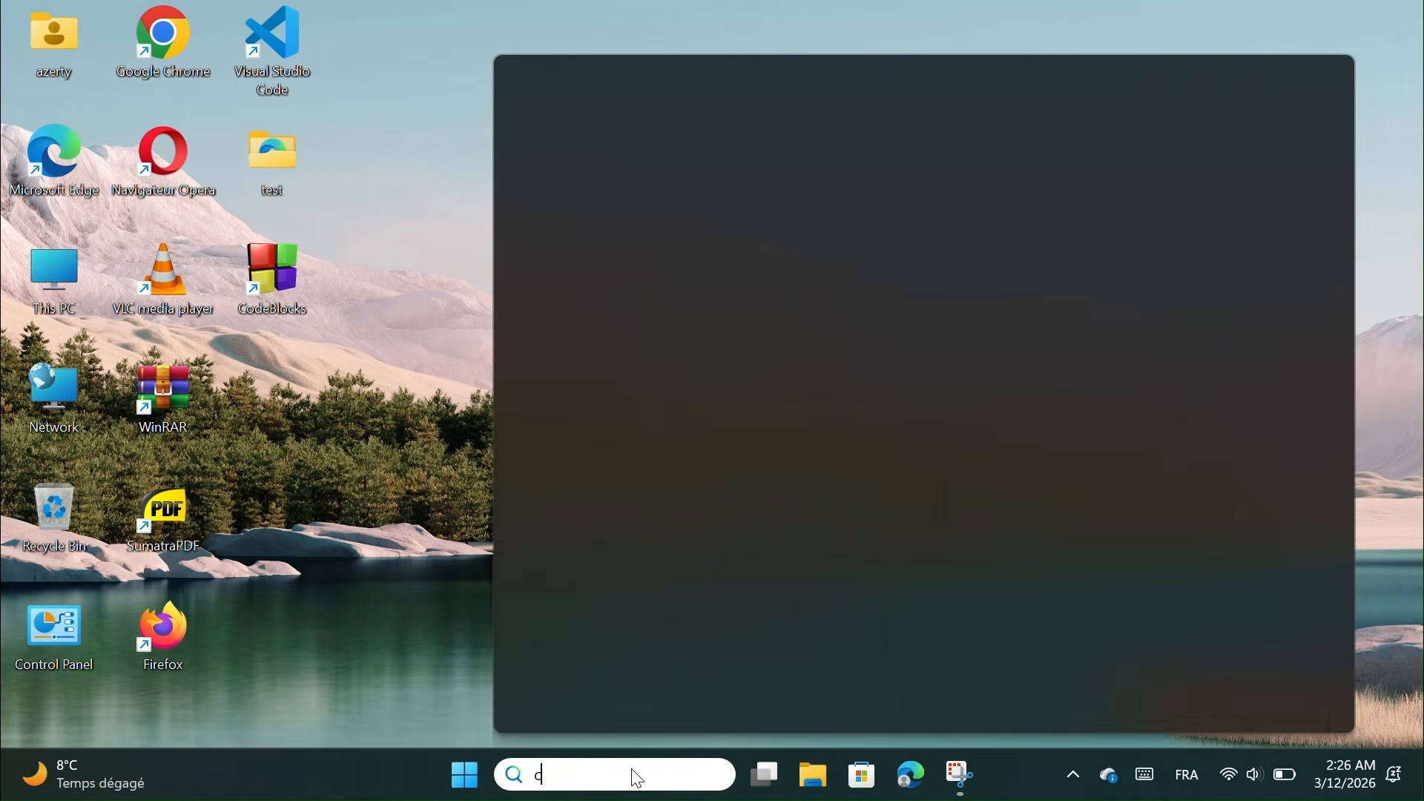
type("cmd")
key("Return")
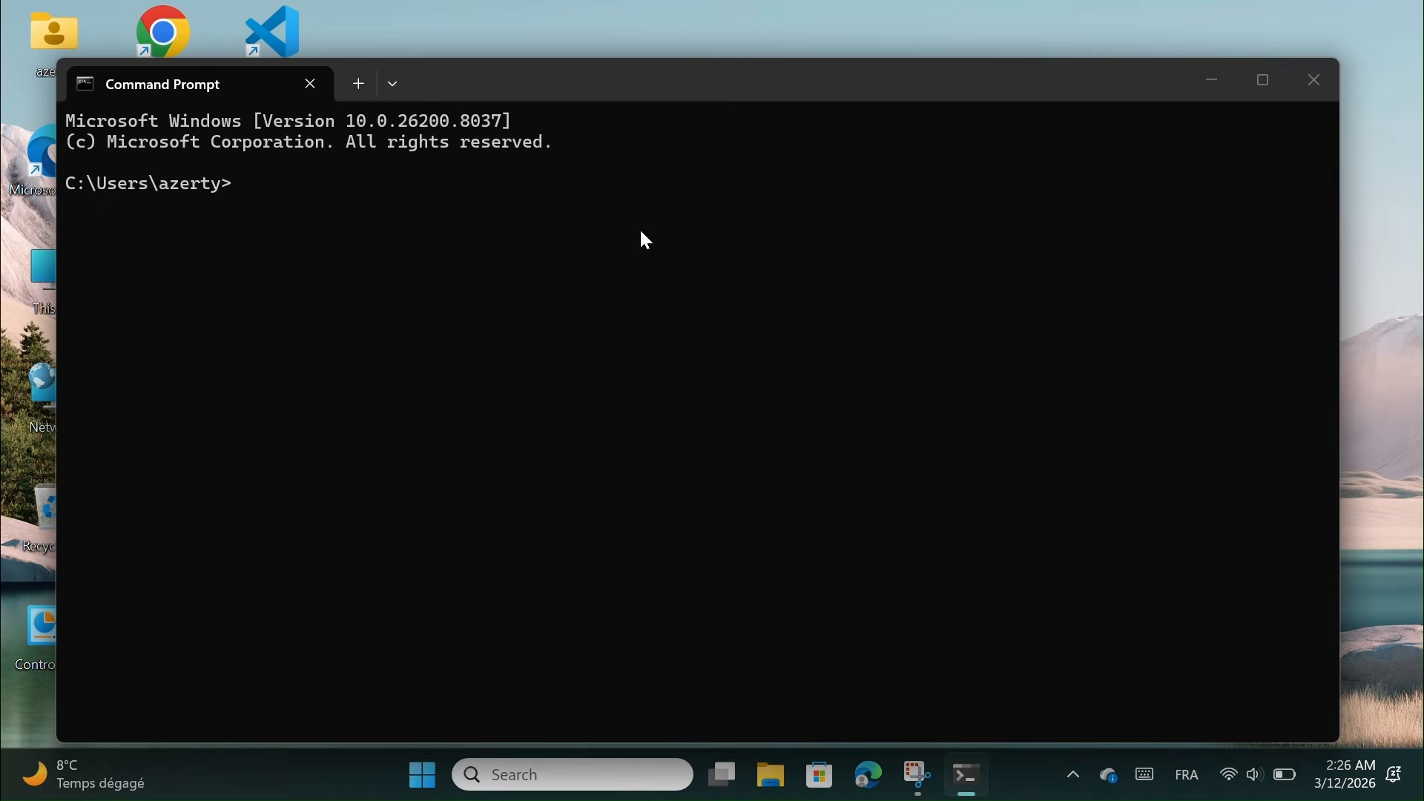
type("tracert")
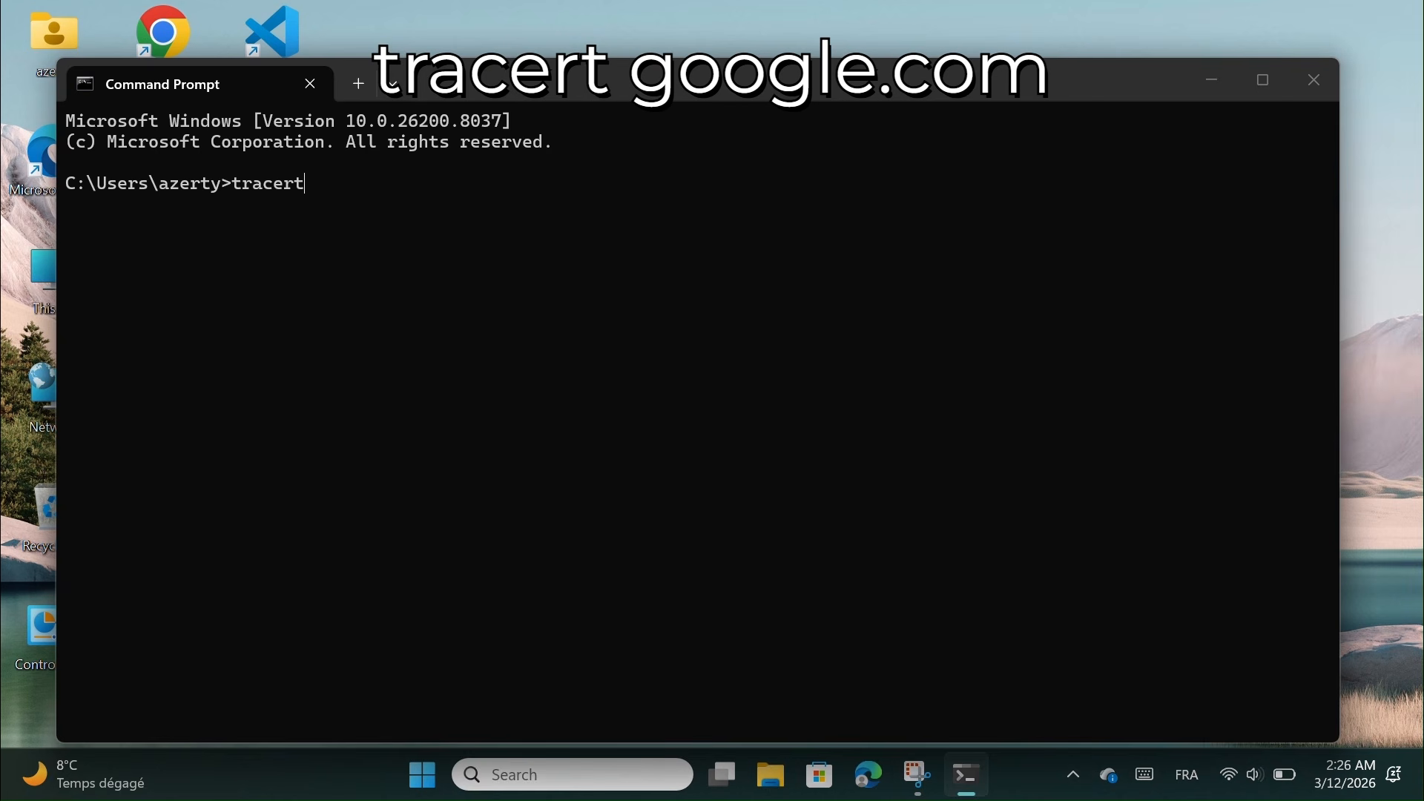
type(" google.com")
Run the google.com route trace, completing in 10 hops, then close Command Prompt
key("Return")
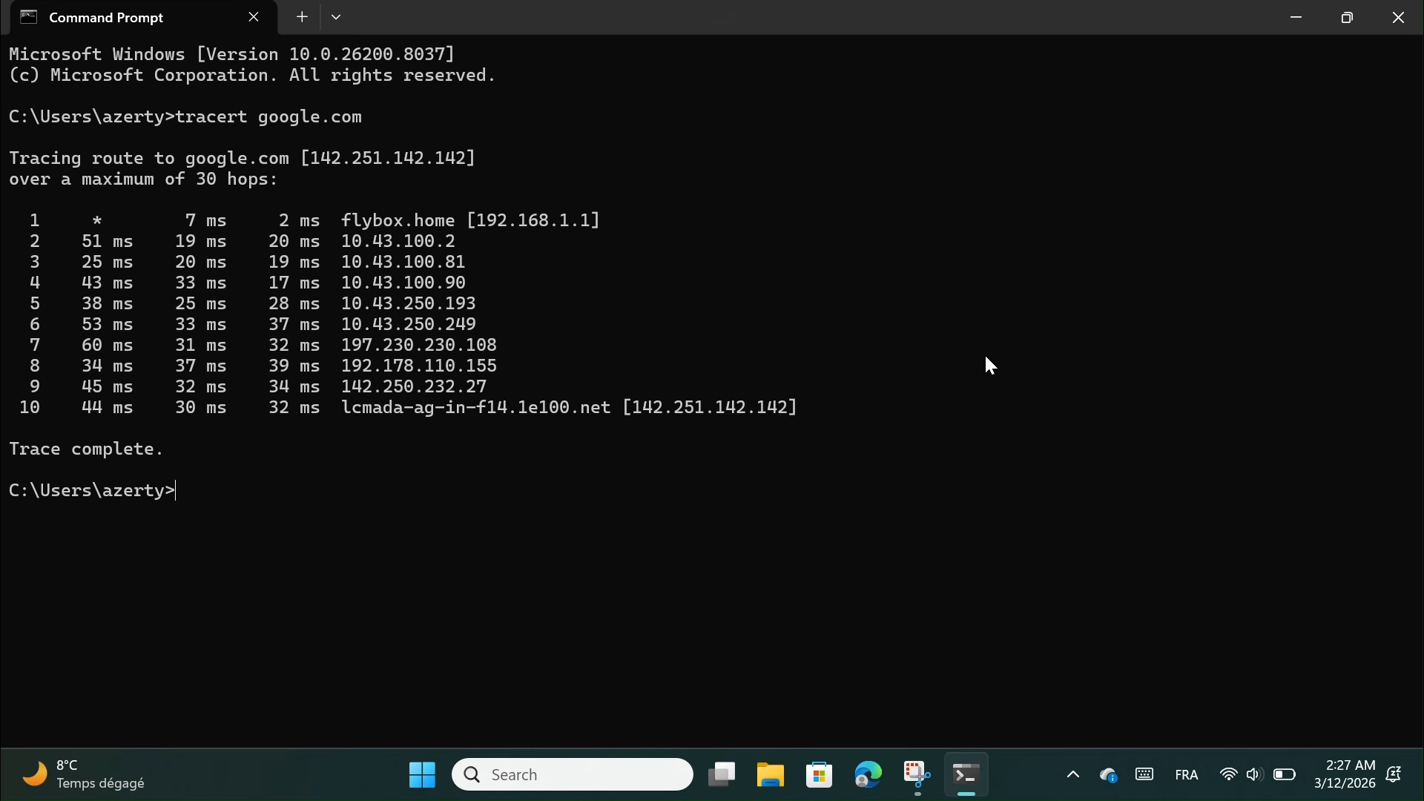
left_click(1392, 34)
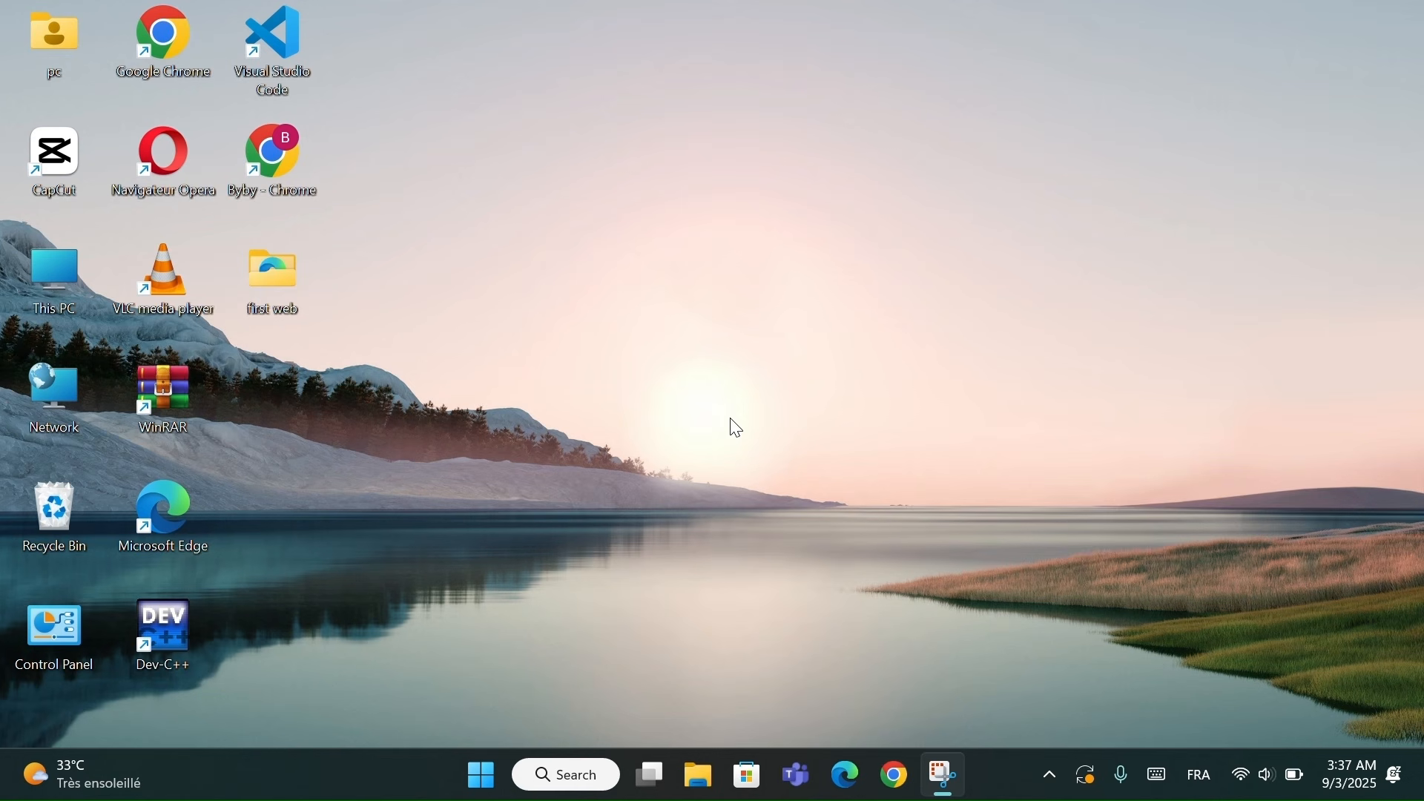
Open Settings > Privacy & security > Microphone
key("super+i")
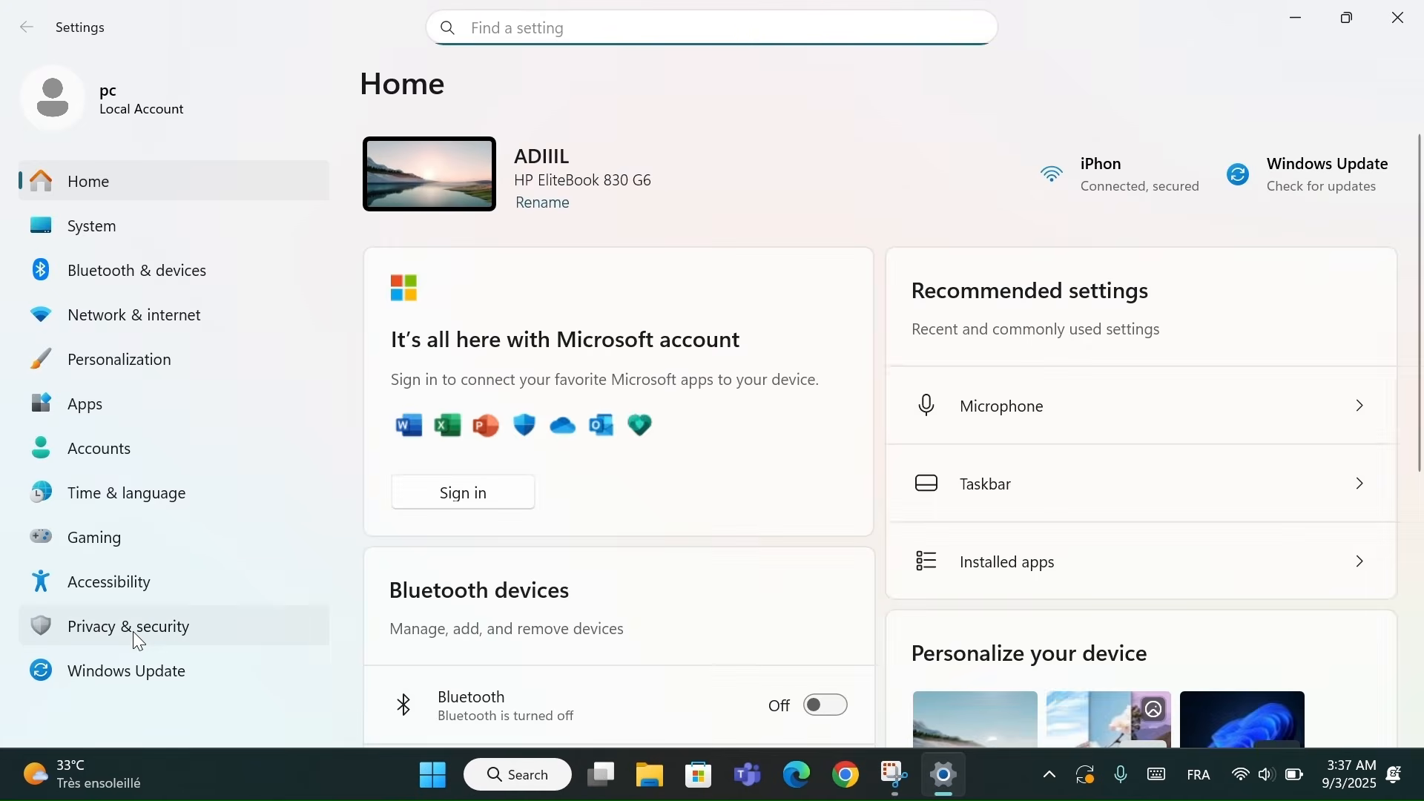
left_click(134, 630)
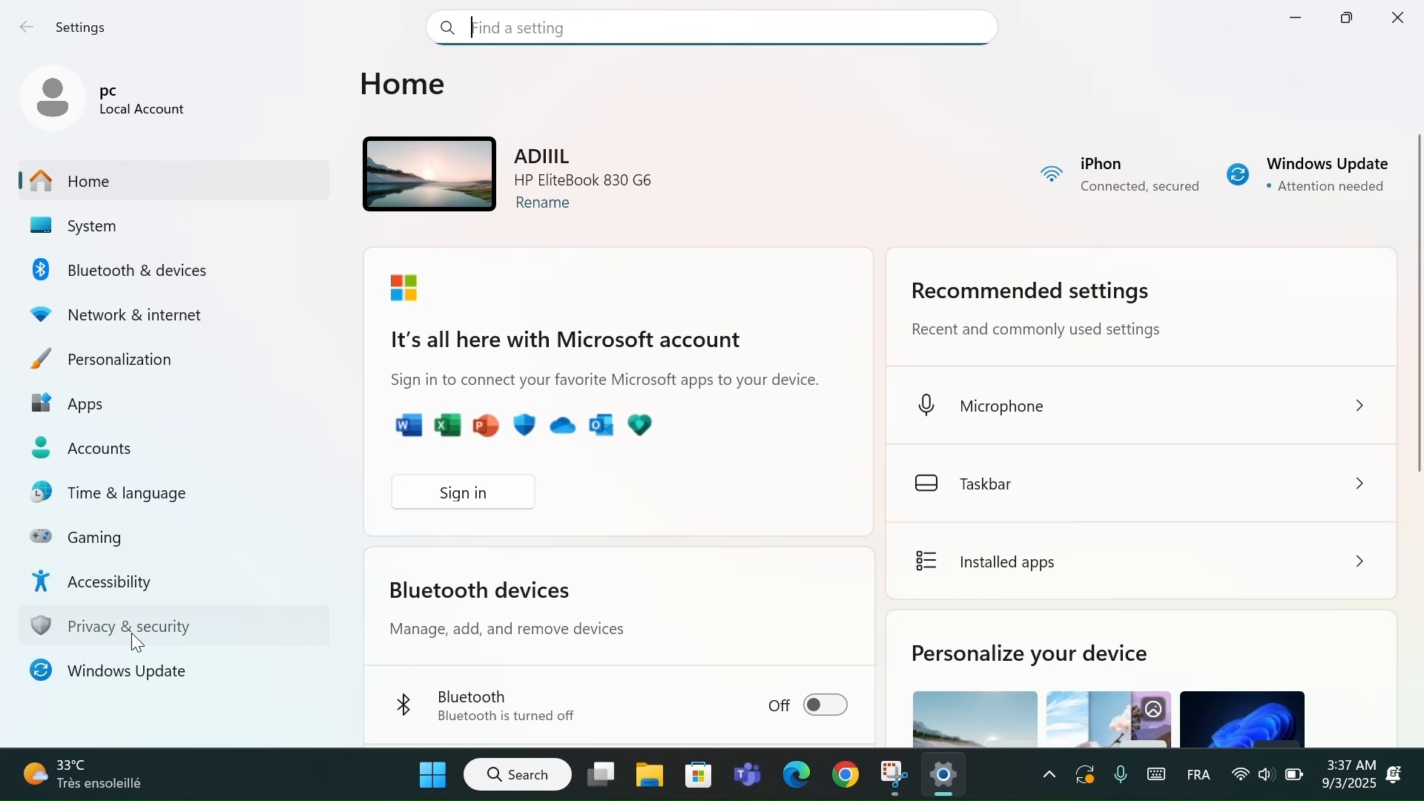
scroll(519, 615, "down", 3)
scroll(519, 615, "down", 3)
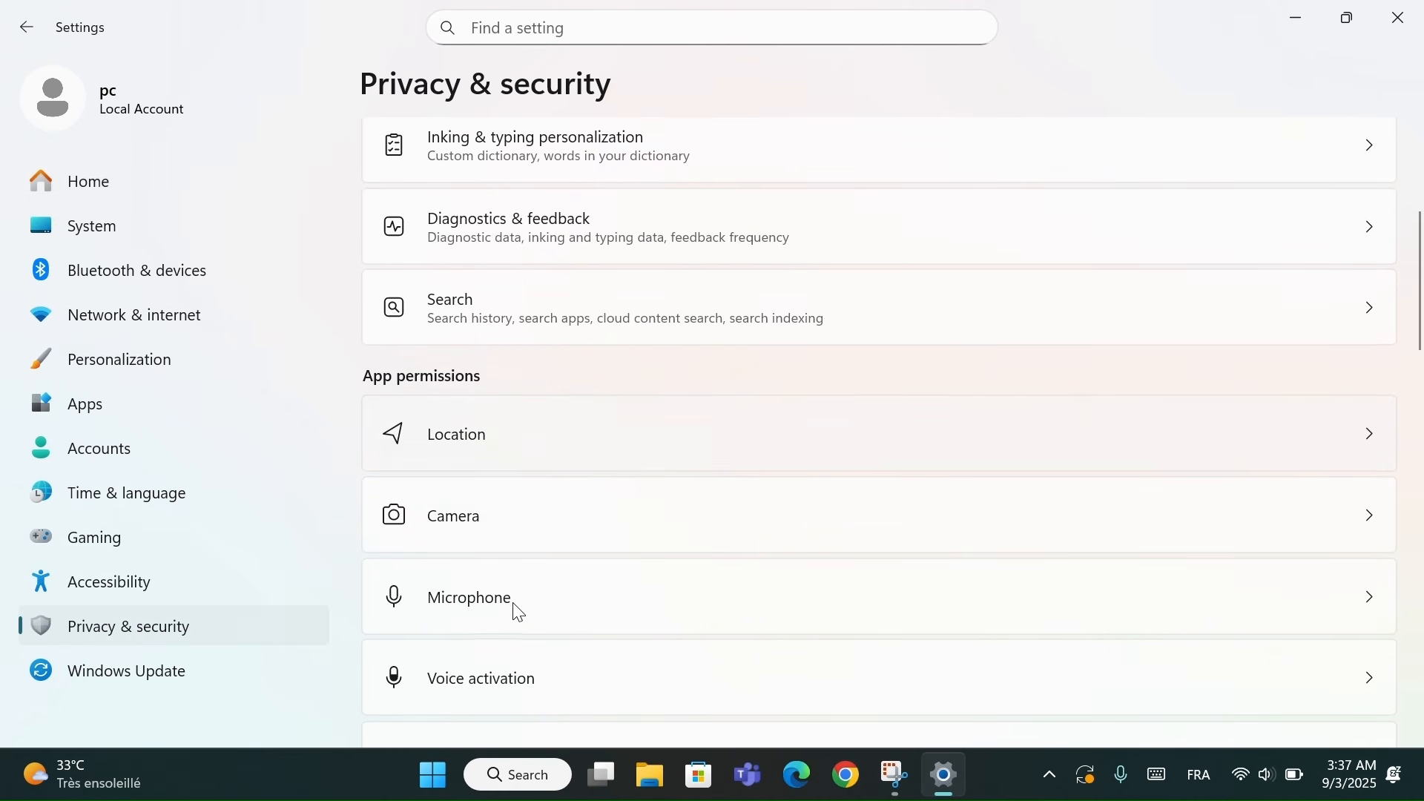
scroll(478, 382, "down", 3)
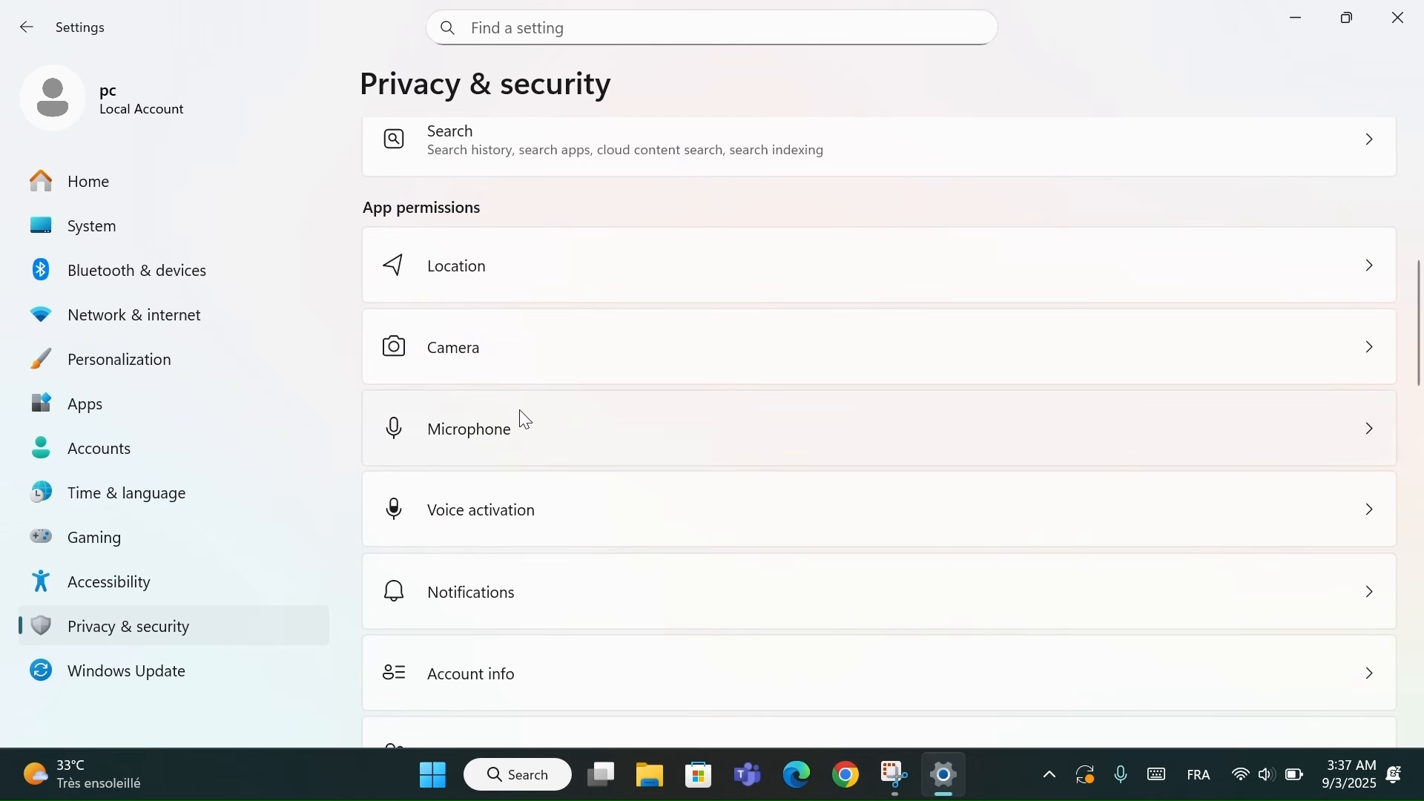
left_click(515, 420)
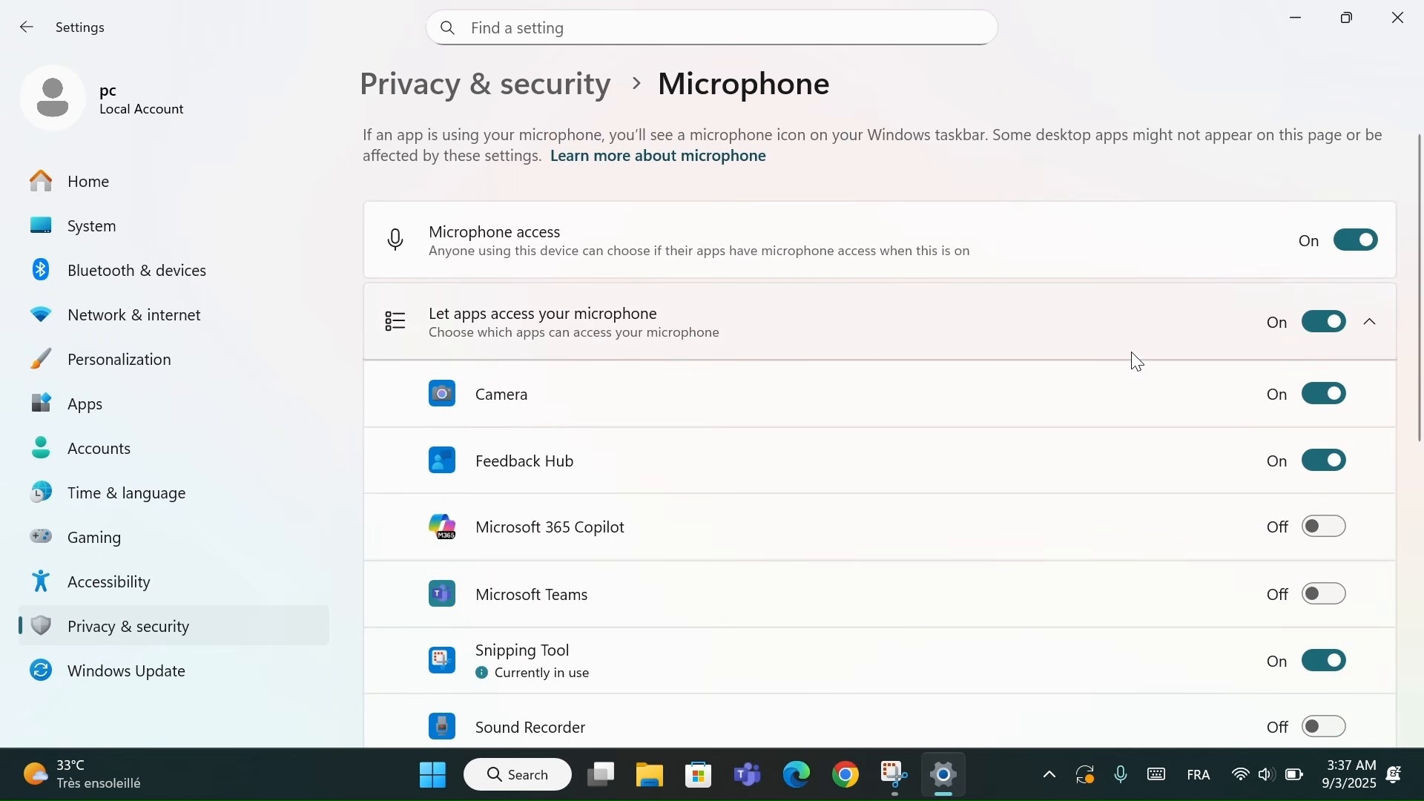
Toggle microphone access for all apps, Camera and Xbox off and back on; enable Feedback Hub
left_click(1341, 332)
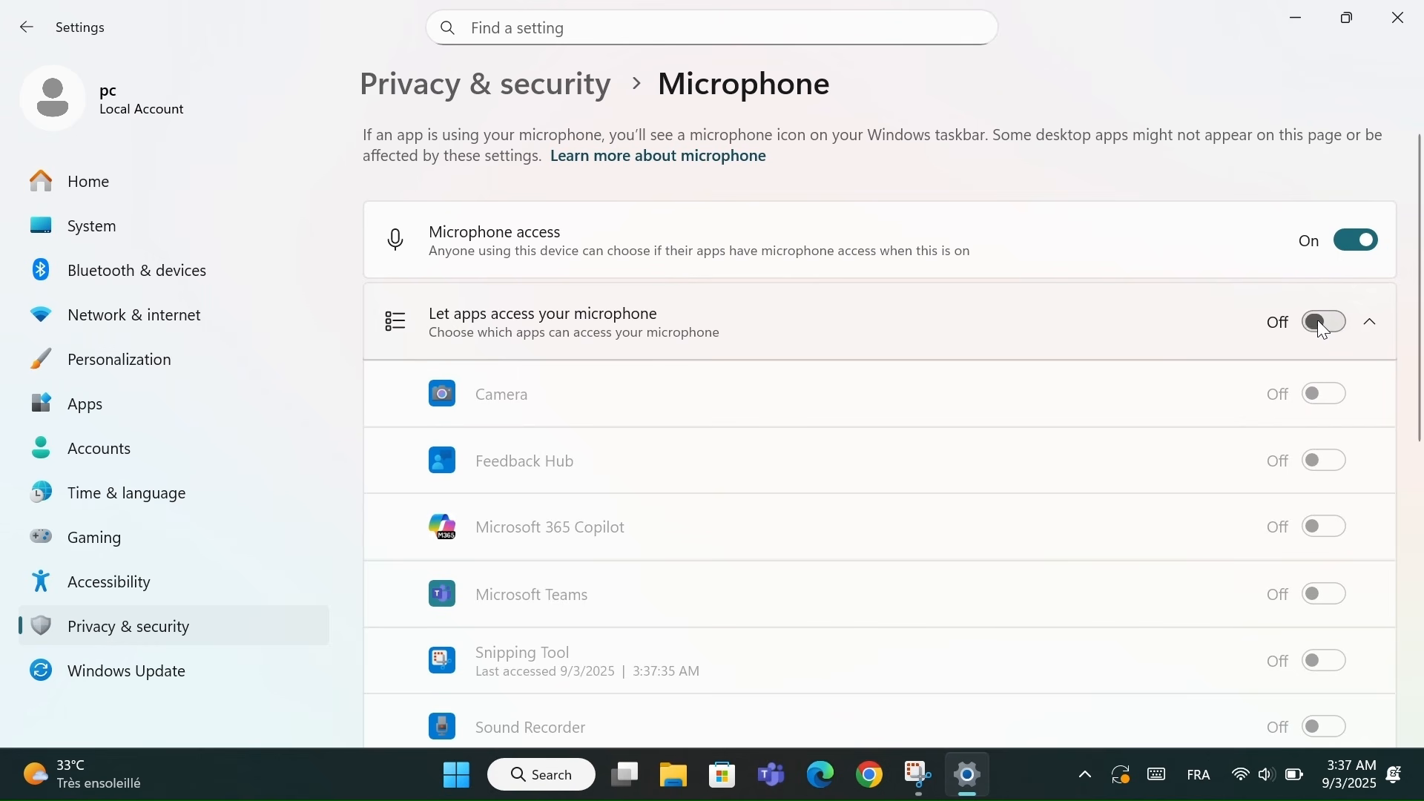
left_click(1324, 325)
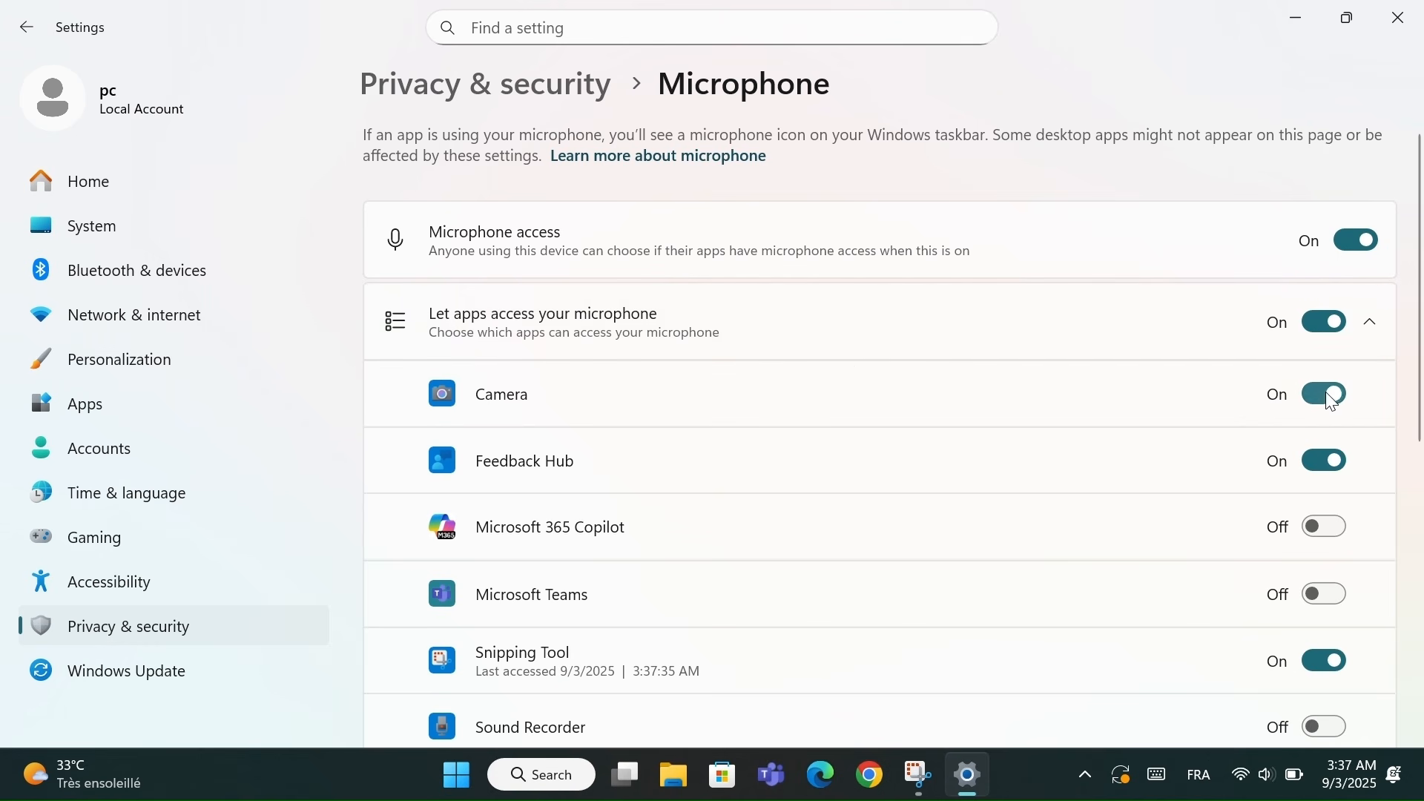
left_click(1329, 396)
left_click(1330, 395)
left_click(1333, 456)
scroll(1001, 515, "down", 4)
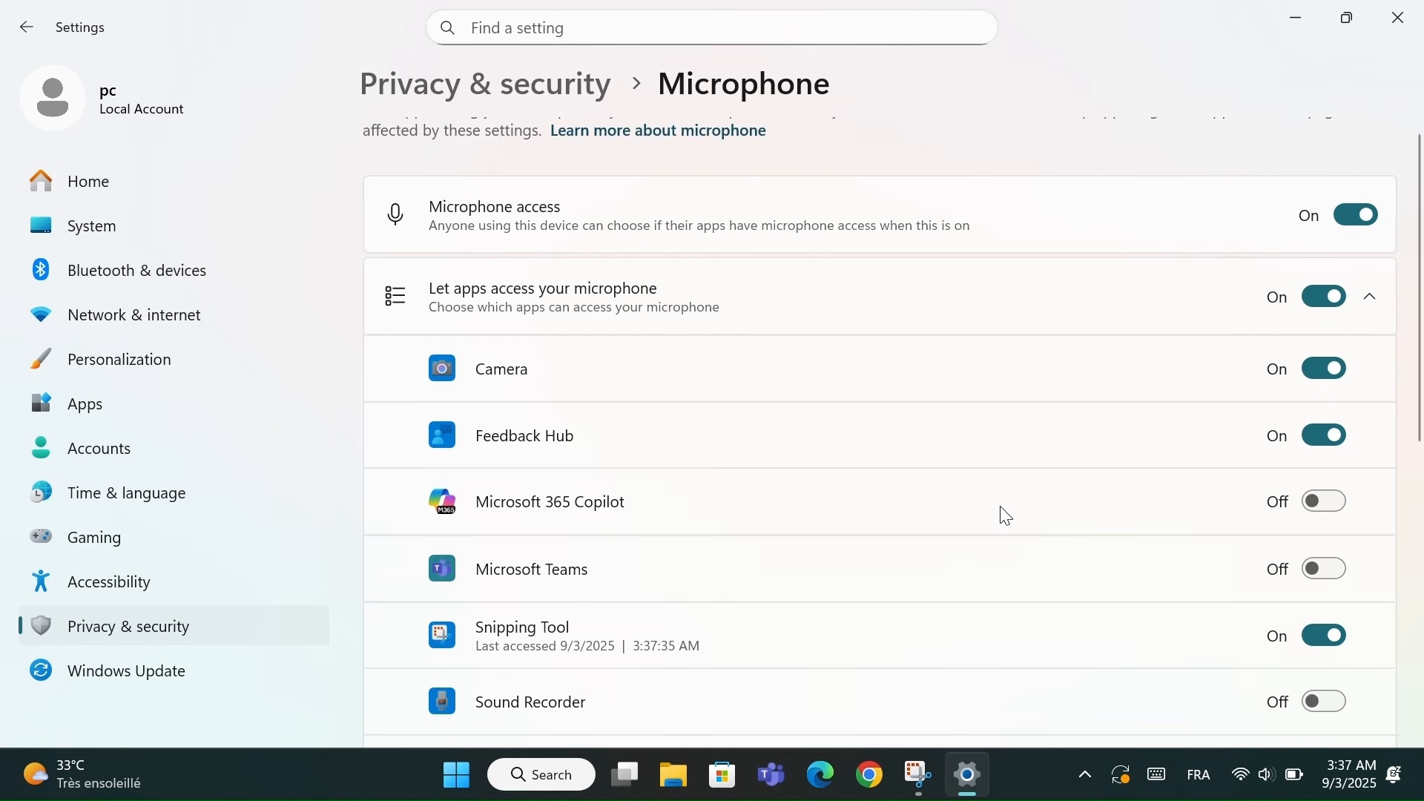
scroll(1038, 516, "up", 1)
left_click(1334, 547)
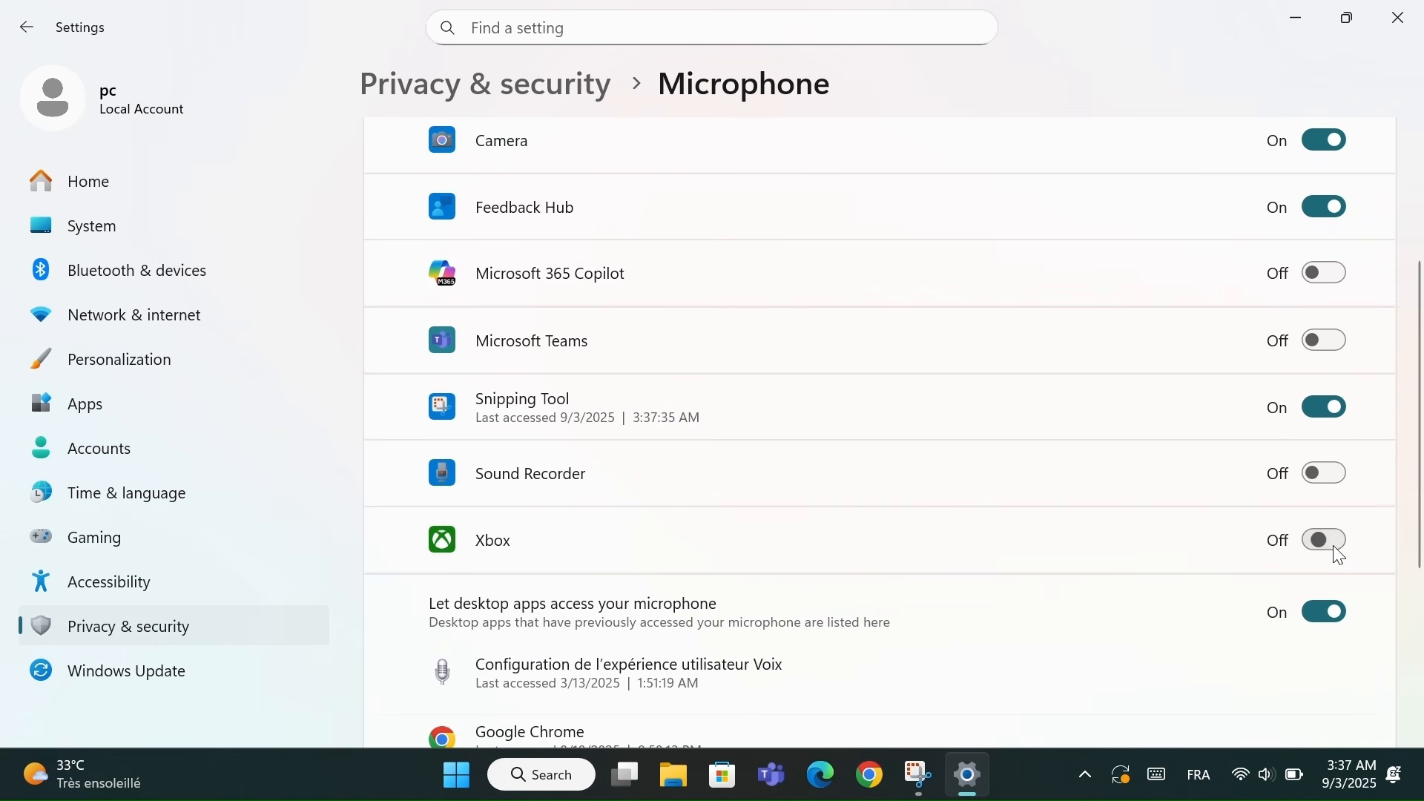
left_click(1332, 546)
scroll(1027, 535, "up", 4)
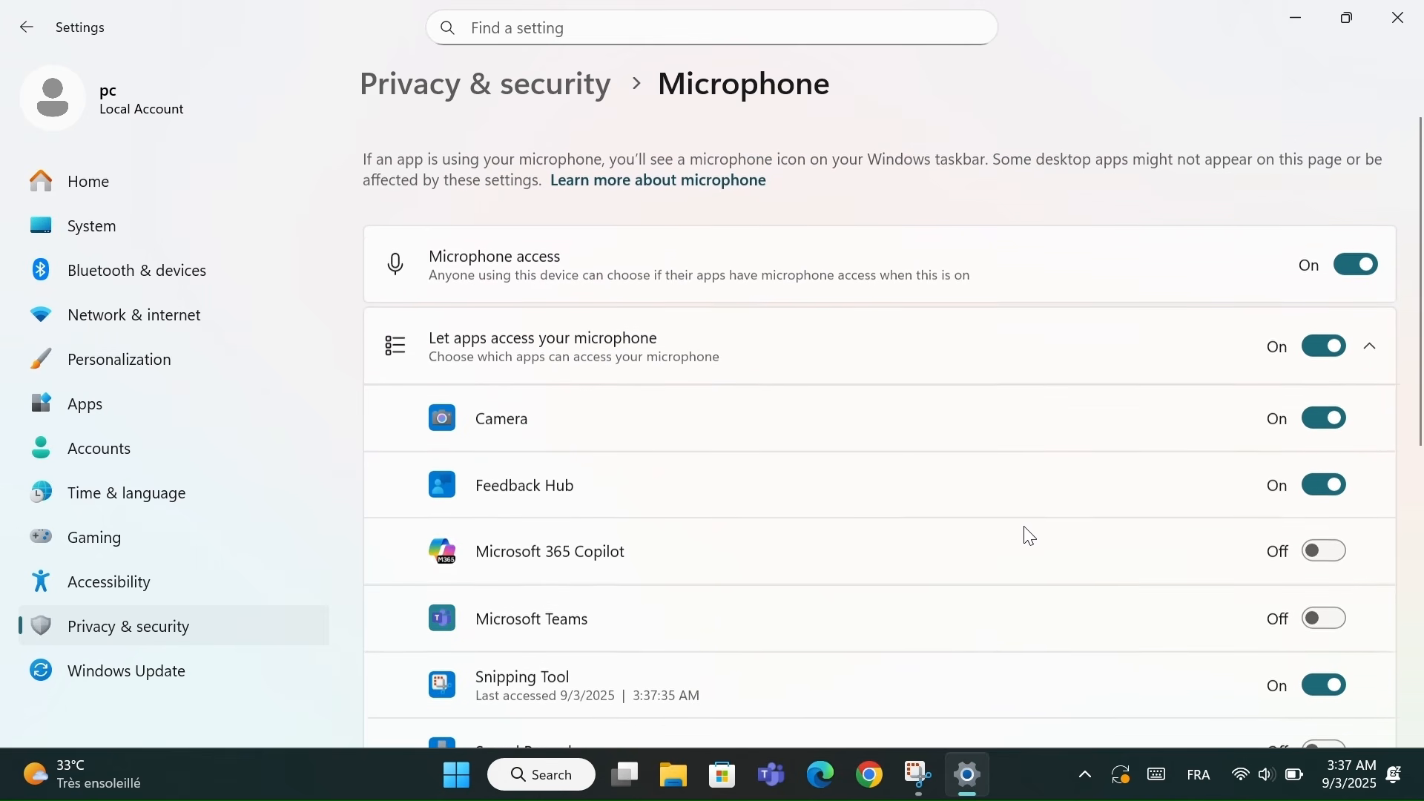
Return to the Privacy & security page showing Location, Camera and Microphone permissions
left_click(510, 95)
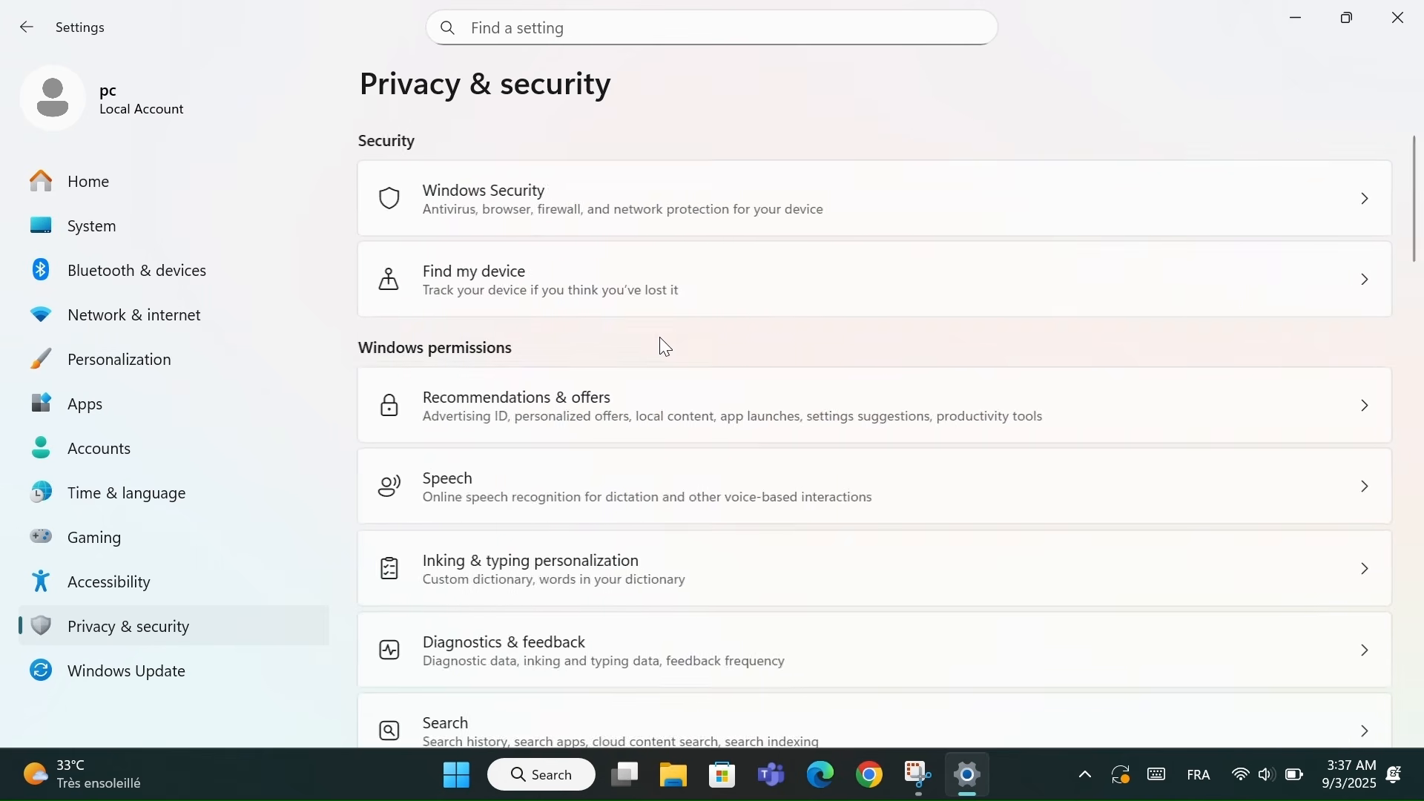
scroll(660, 337, "up", 6)
scroll(660, 337, "down", 8)
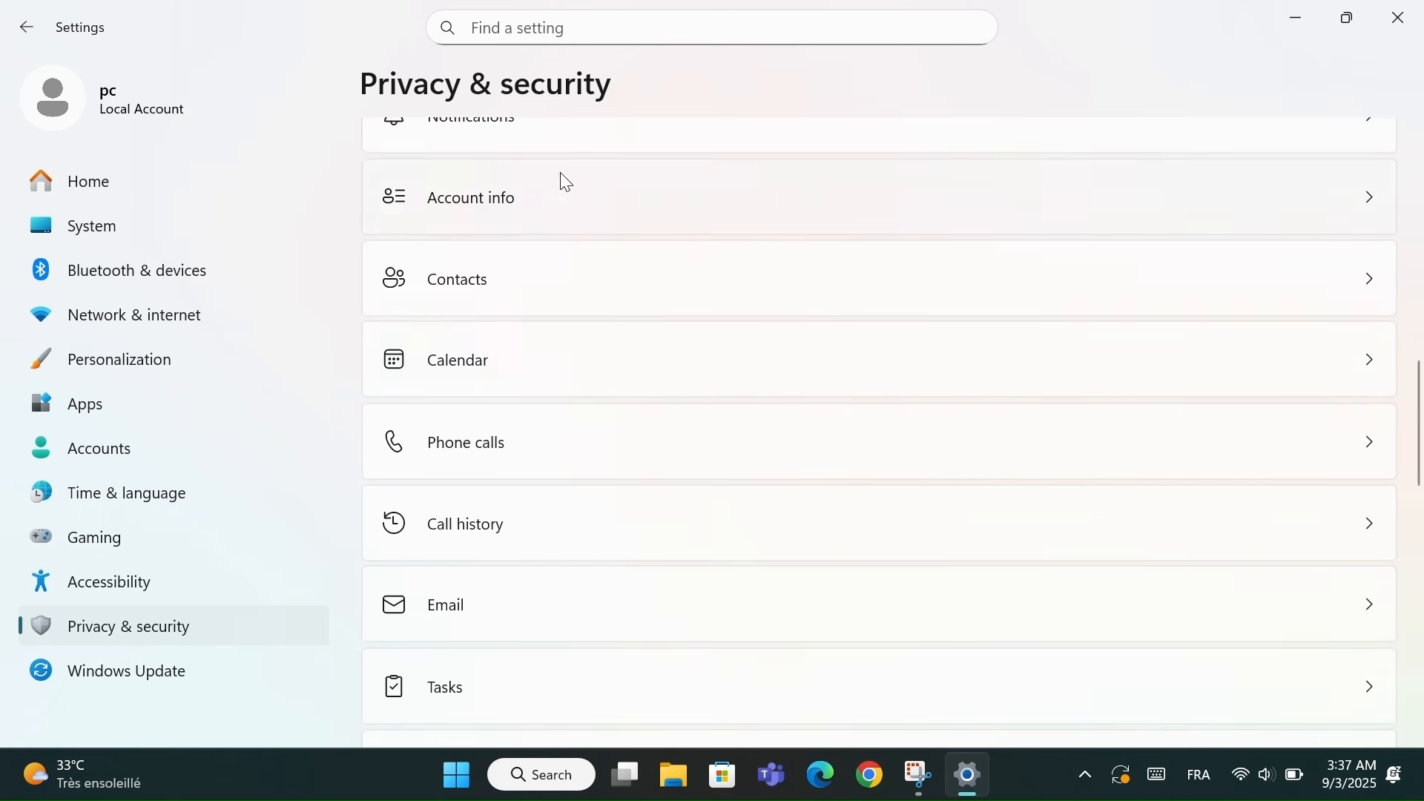
scroll(565, 182, "up", 2)
scroll(568, 188, "up", 5)
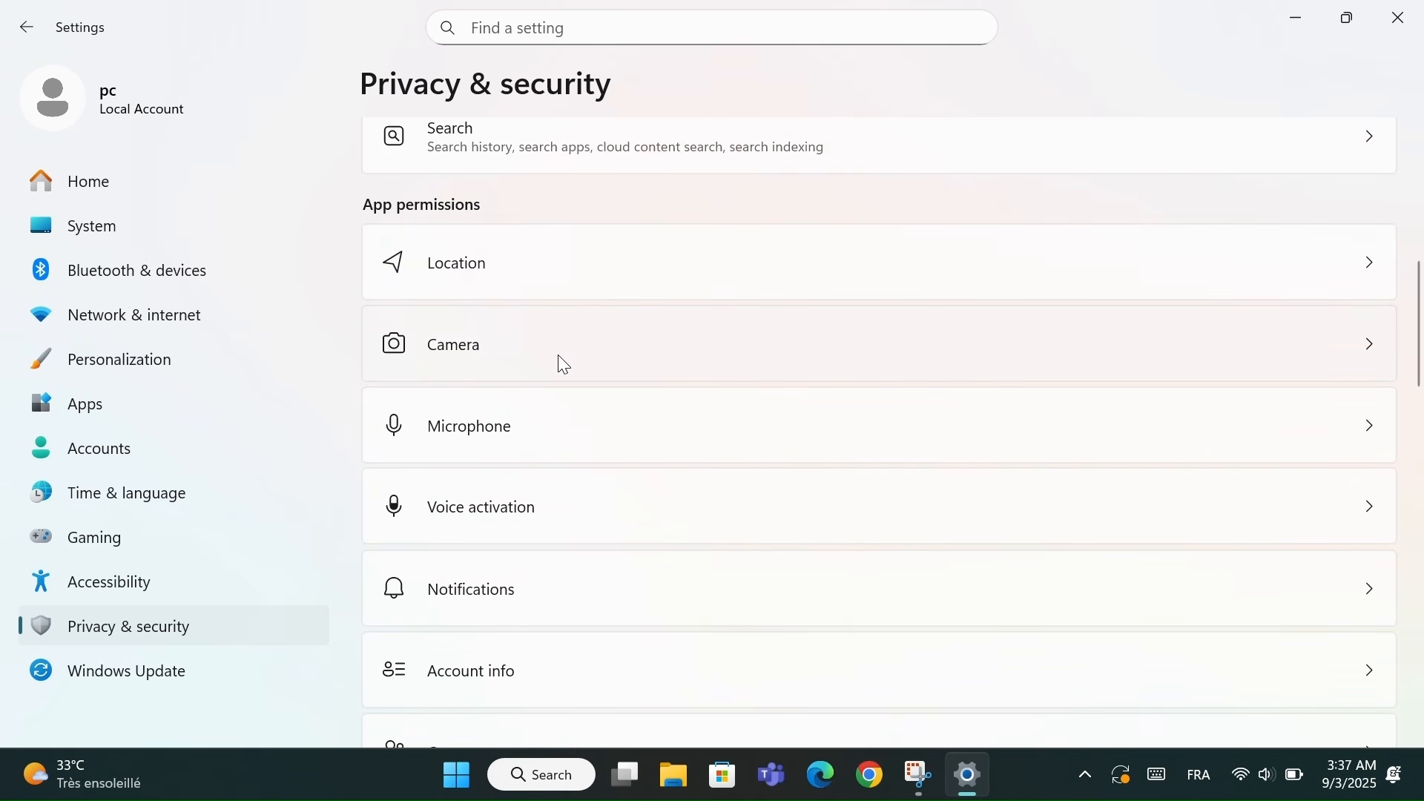
In Camera permissions, turn Camera access and app camera access off, then back on for apps
left_click(553, 359)
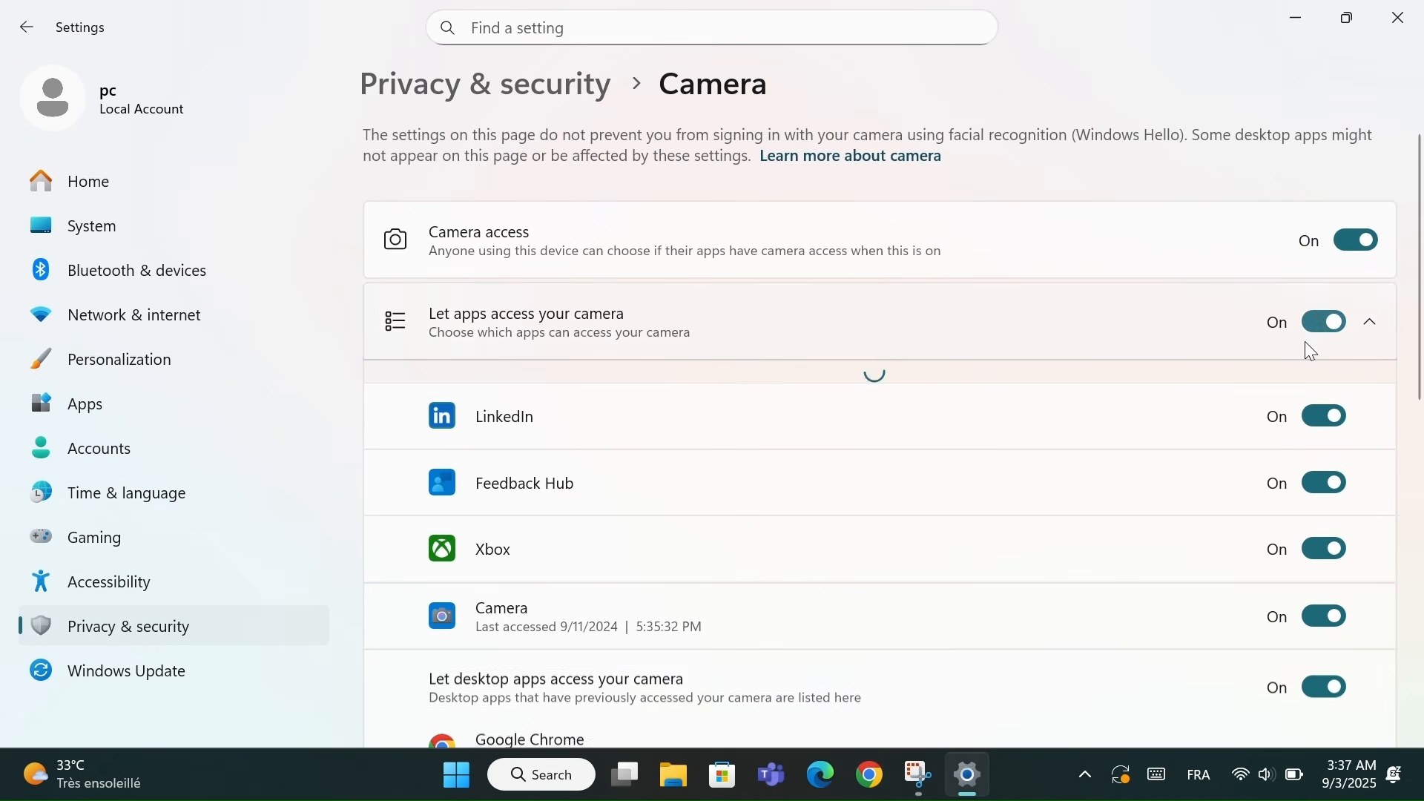
left_click(1382, 245)
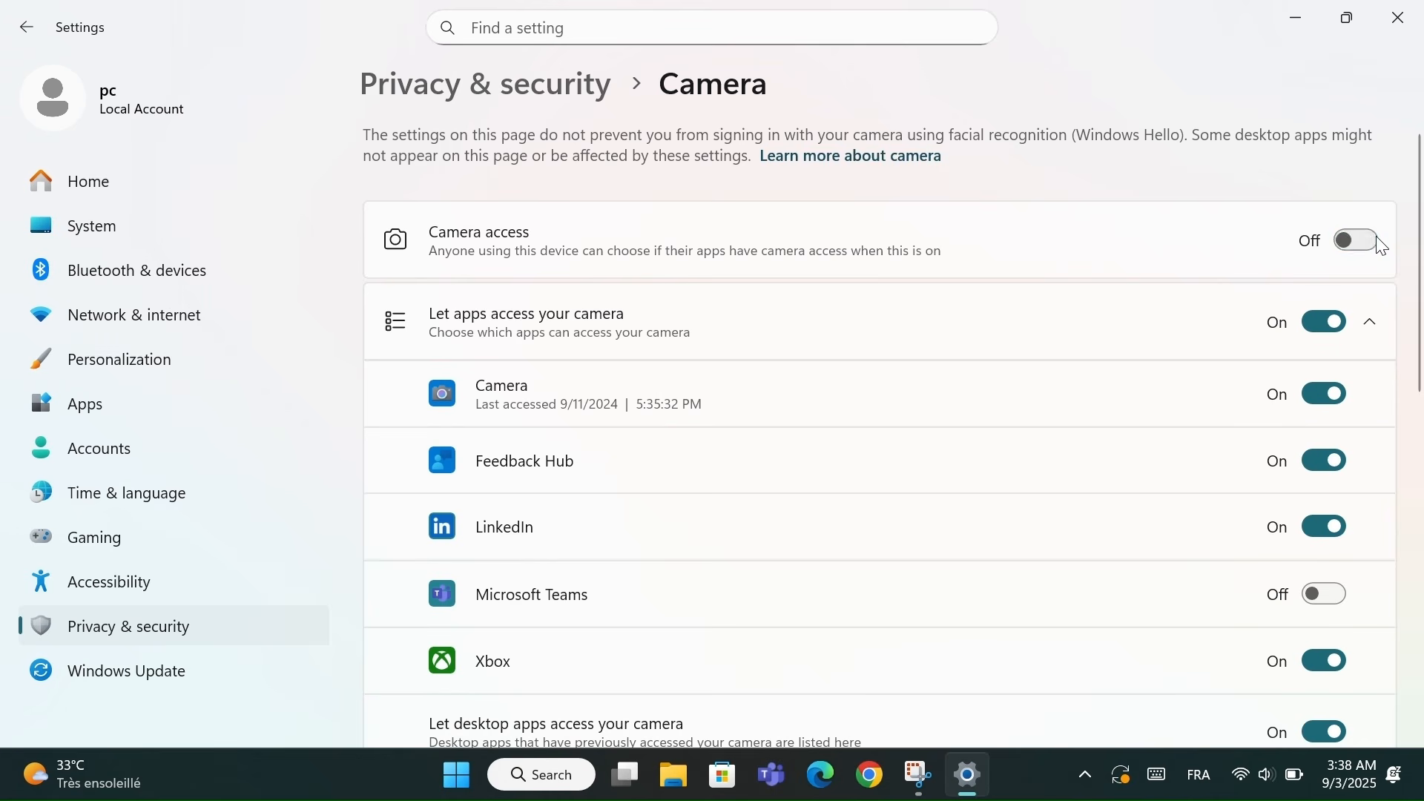
left_click(1328, 324)
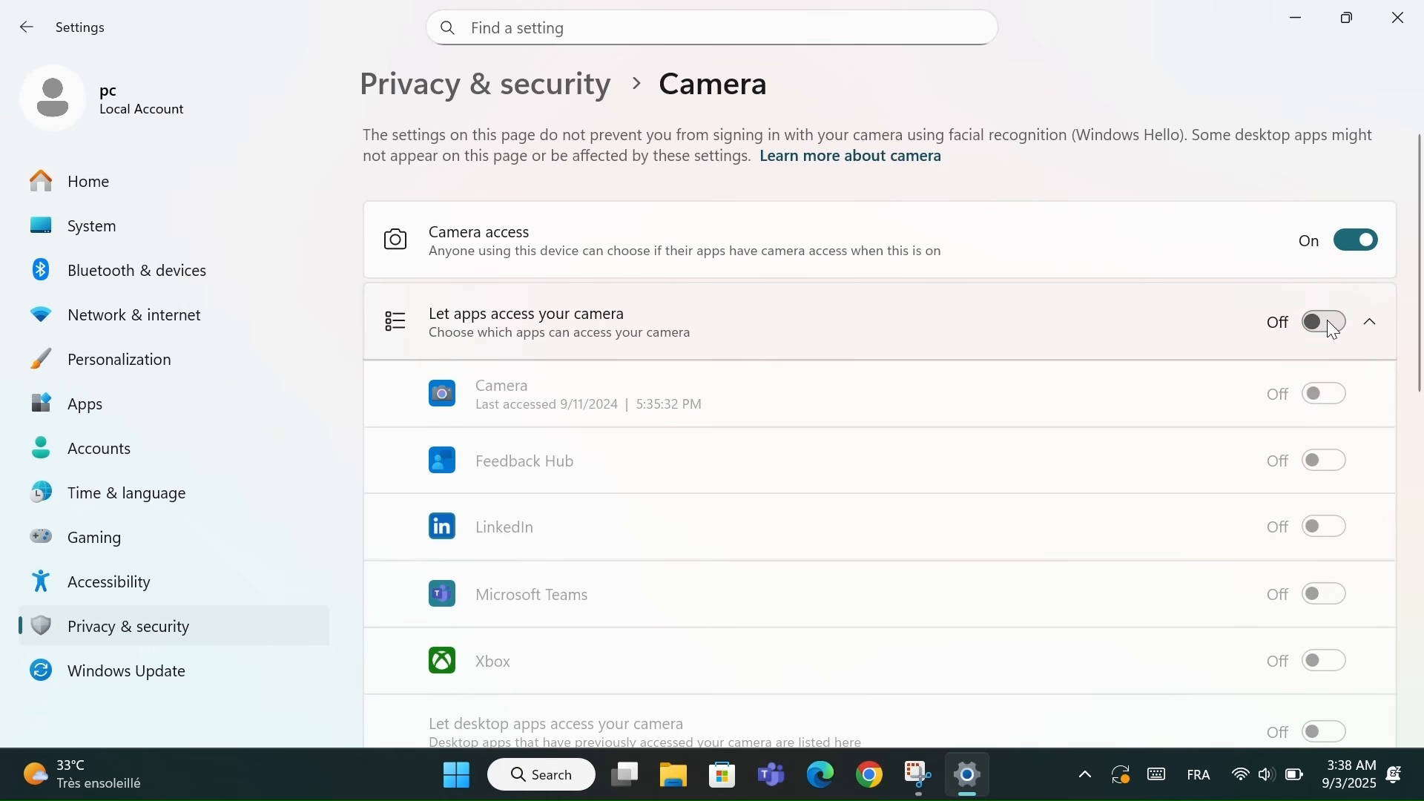
left_click(1332, 330)
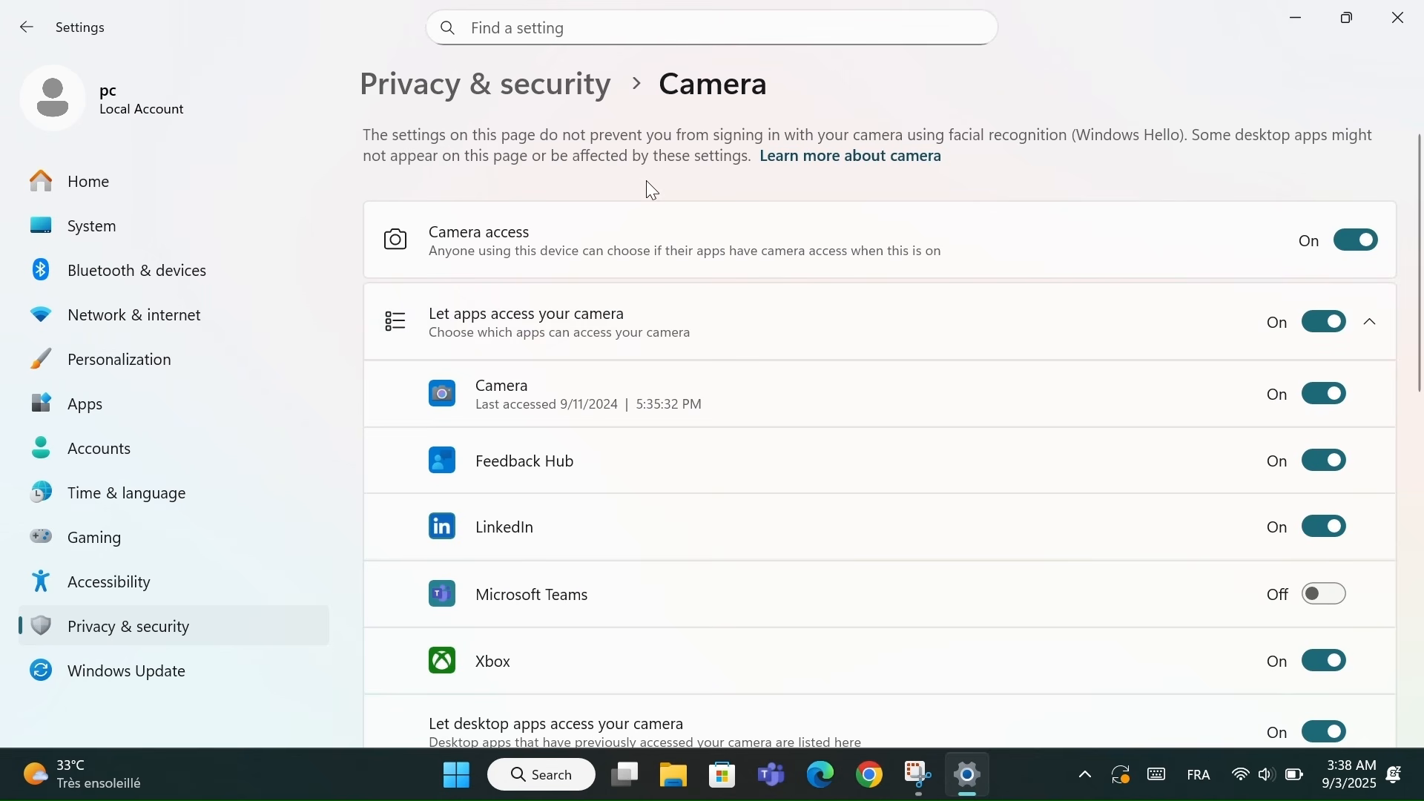
Return to the Privacy & security overview and close Settings to reveal the desktop
left_click(465, 80)
scroll(598, 406, "down", 6)
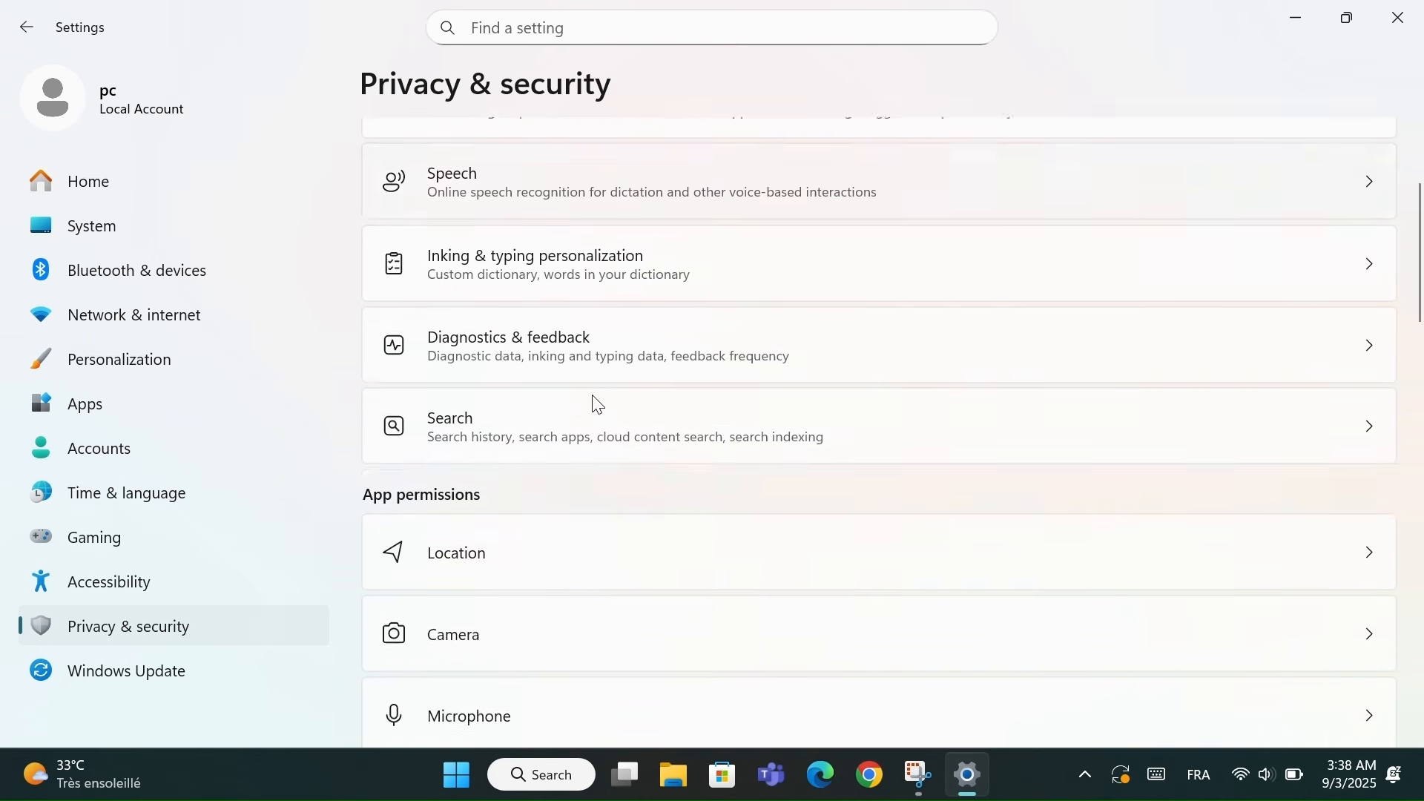
scroll(562, 619, "down", 1)
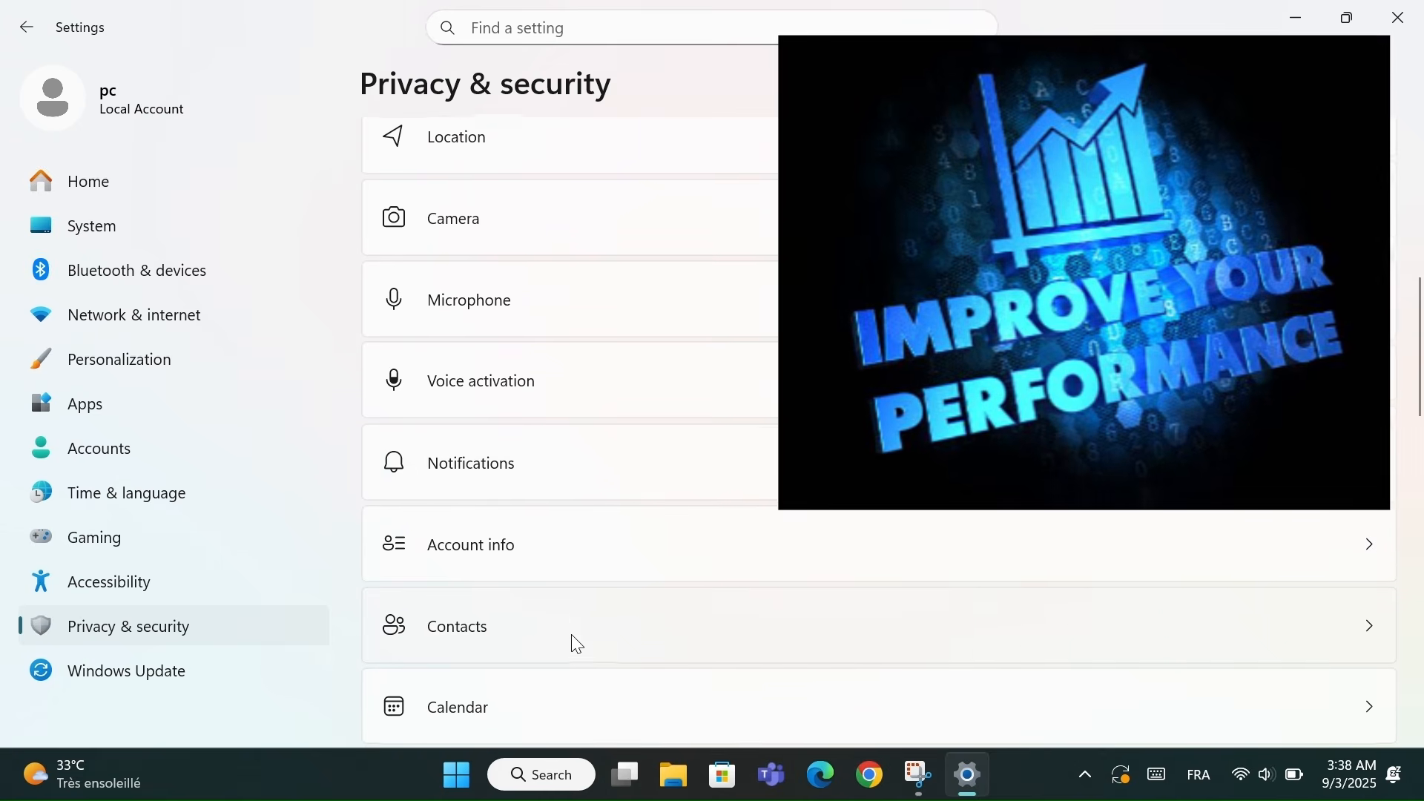
scroll(577, 643, "up", 8)
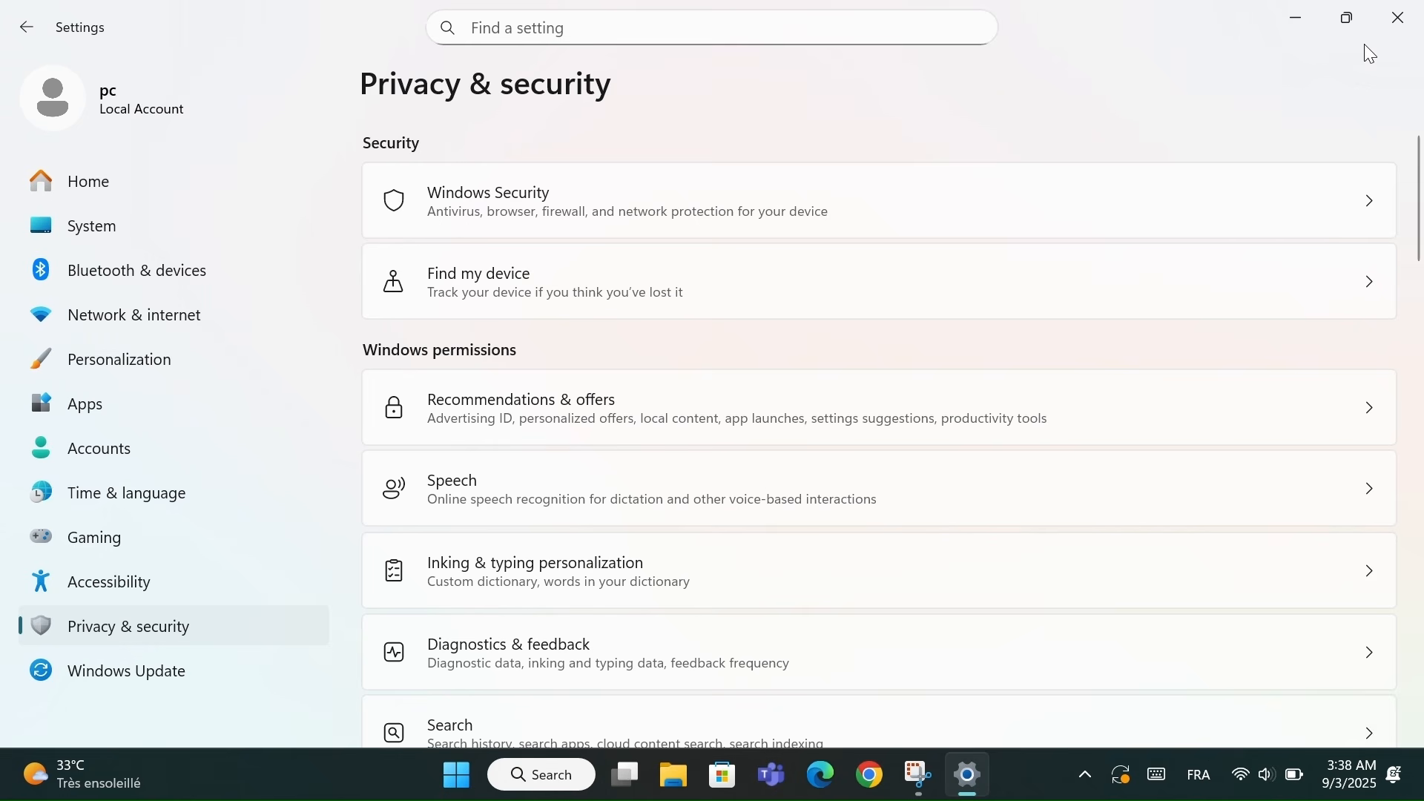
left_click(1409, 9)
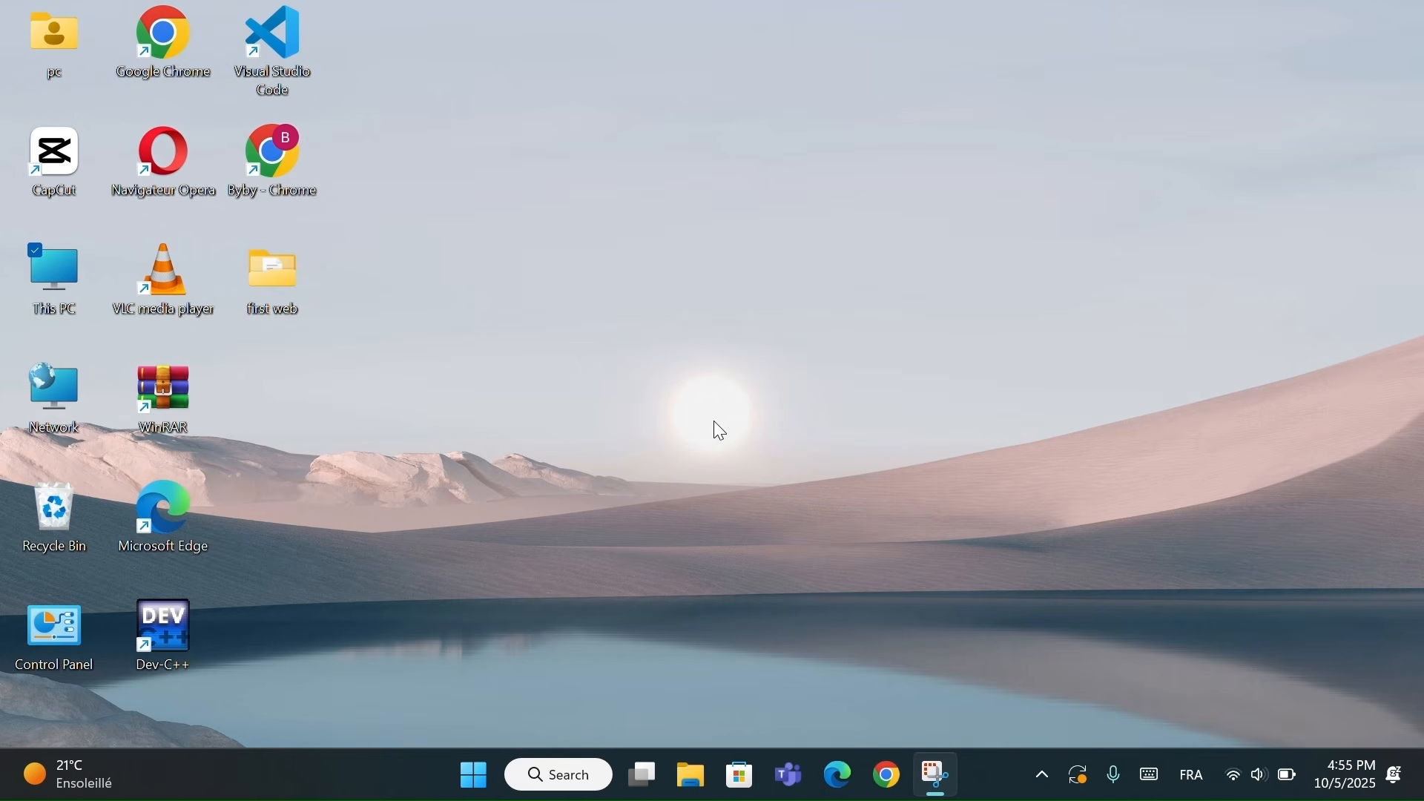
Open the System > Power & battery page in Settings
key("super+i")
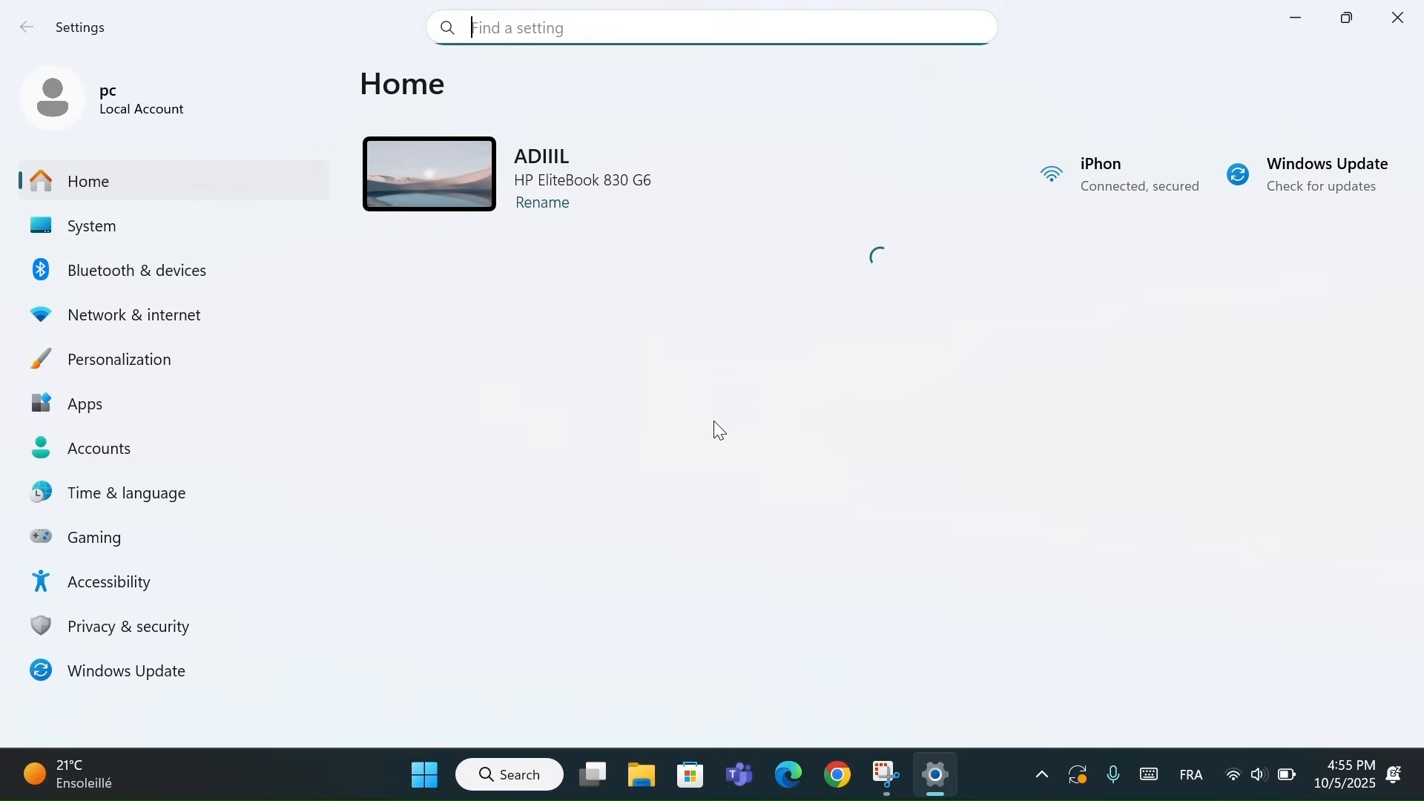
left_click(226, 227)
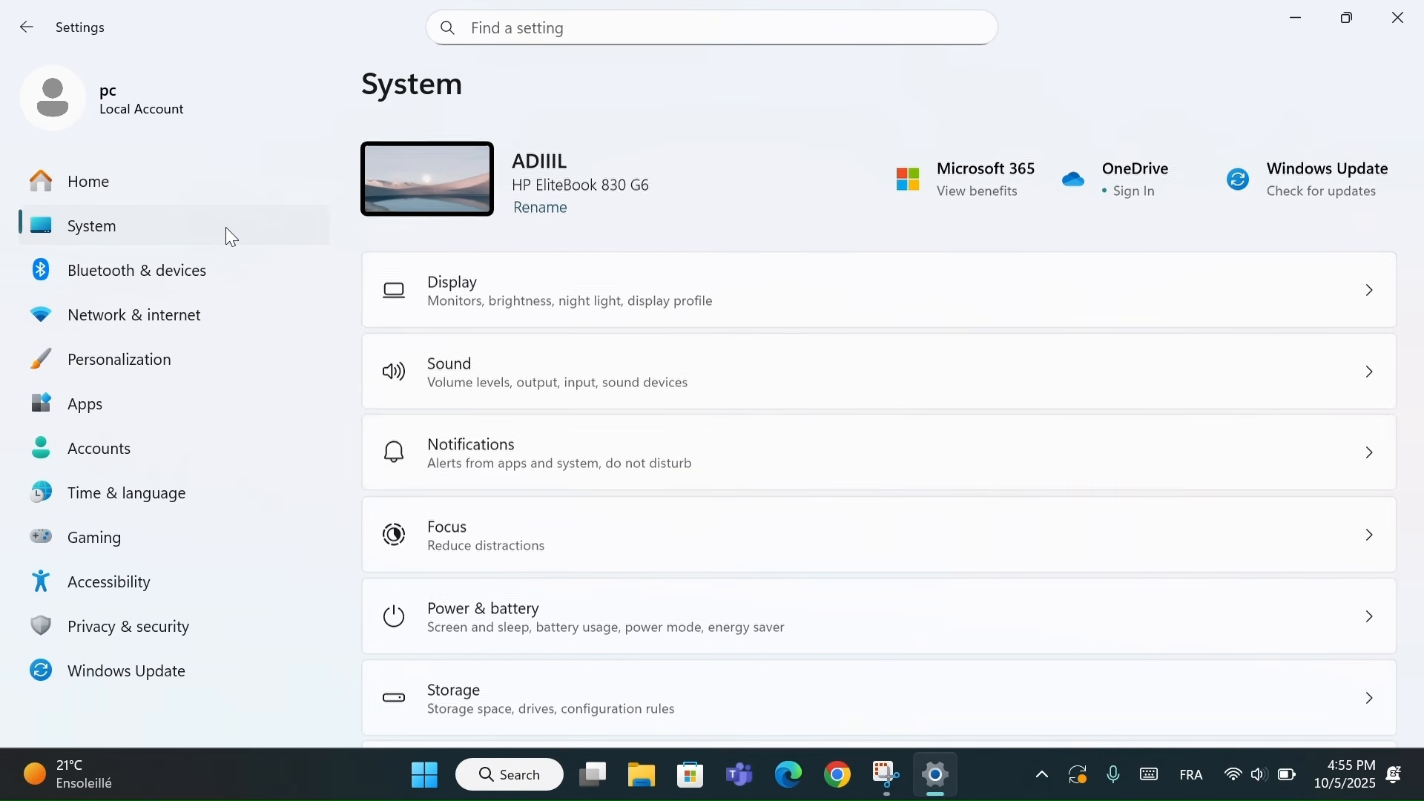
scroll(590, 364, "down", 2)
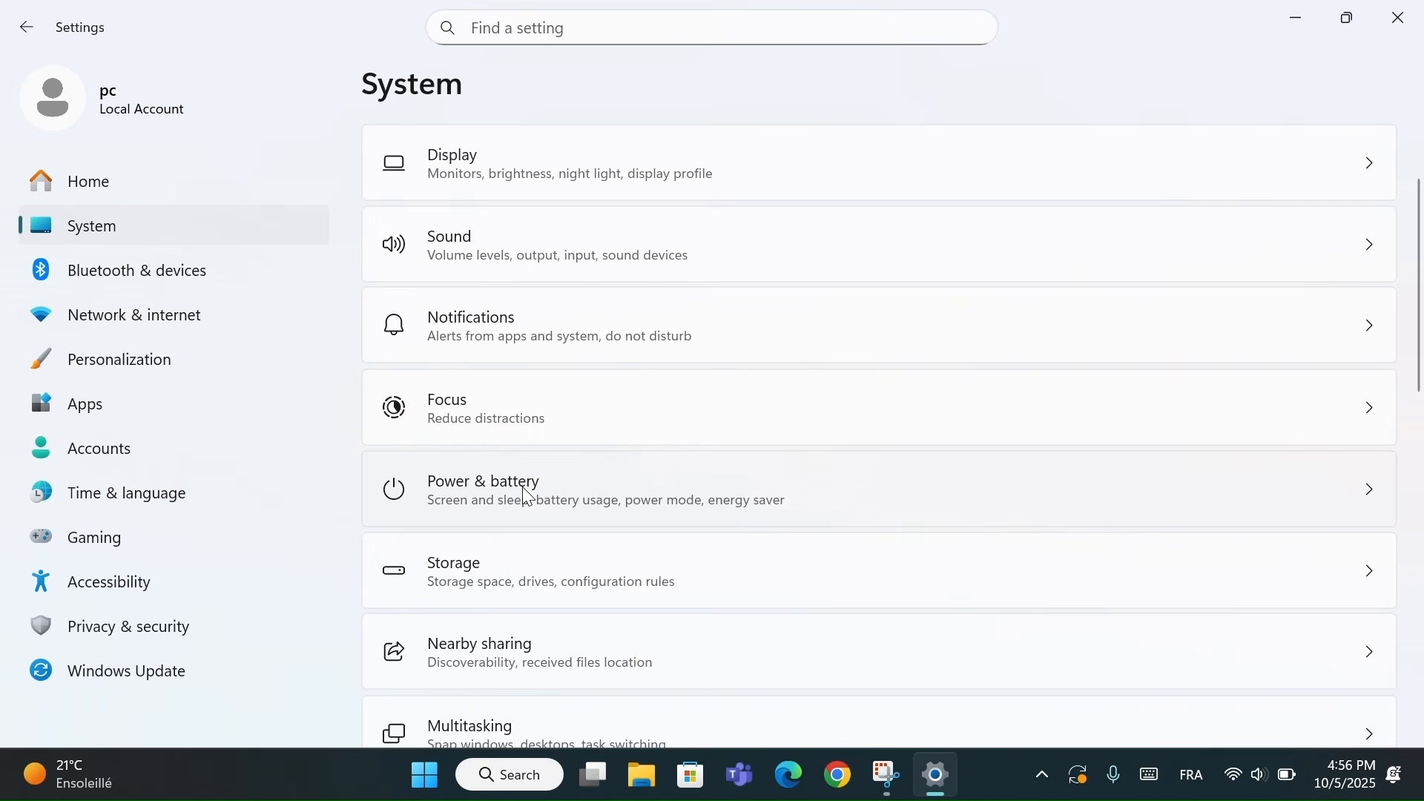
left_click(529, 495)
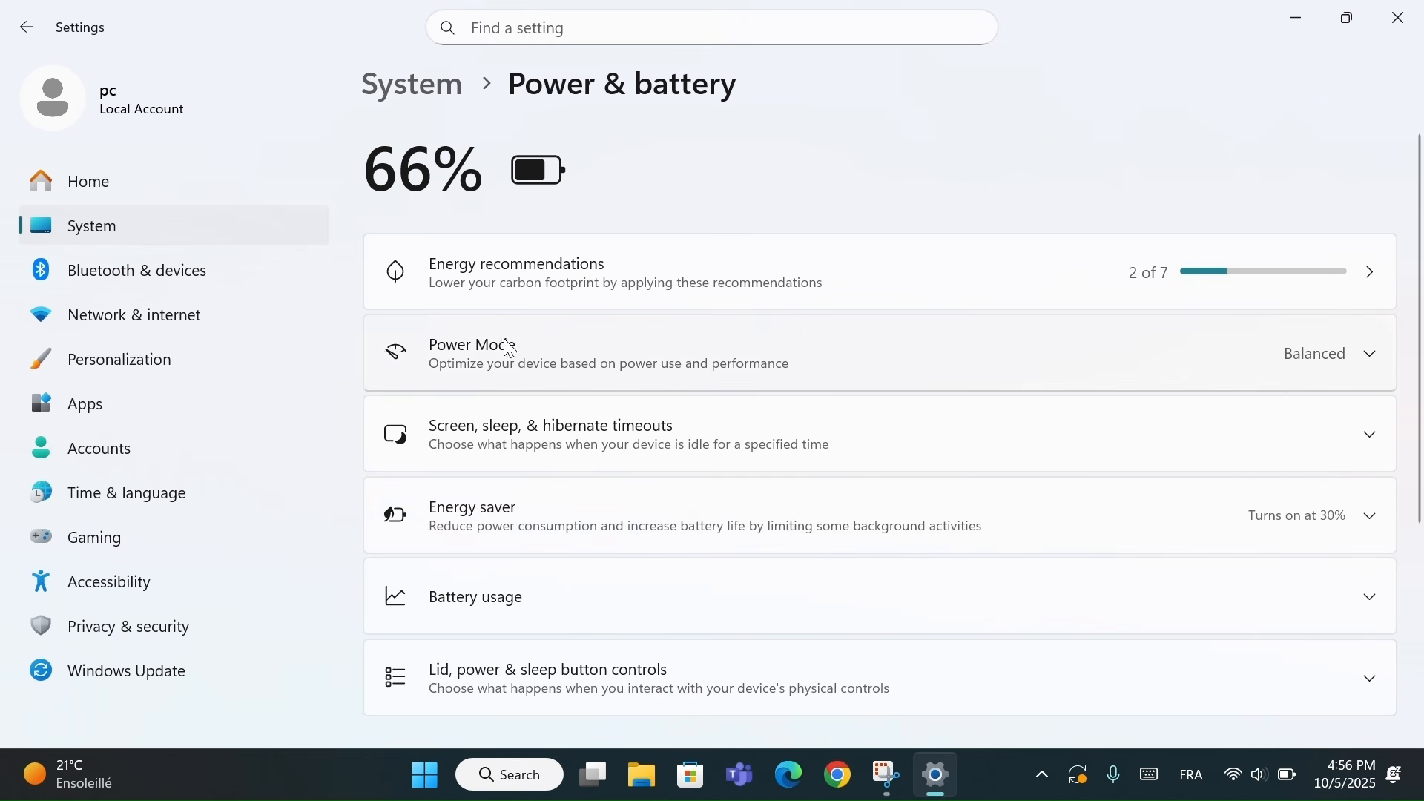
Set Power Mode to Best Performance for both Plugged in and On battery
left_click(1342, 361)
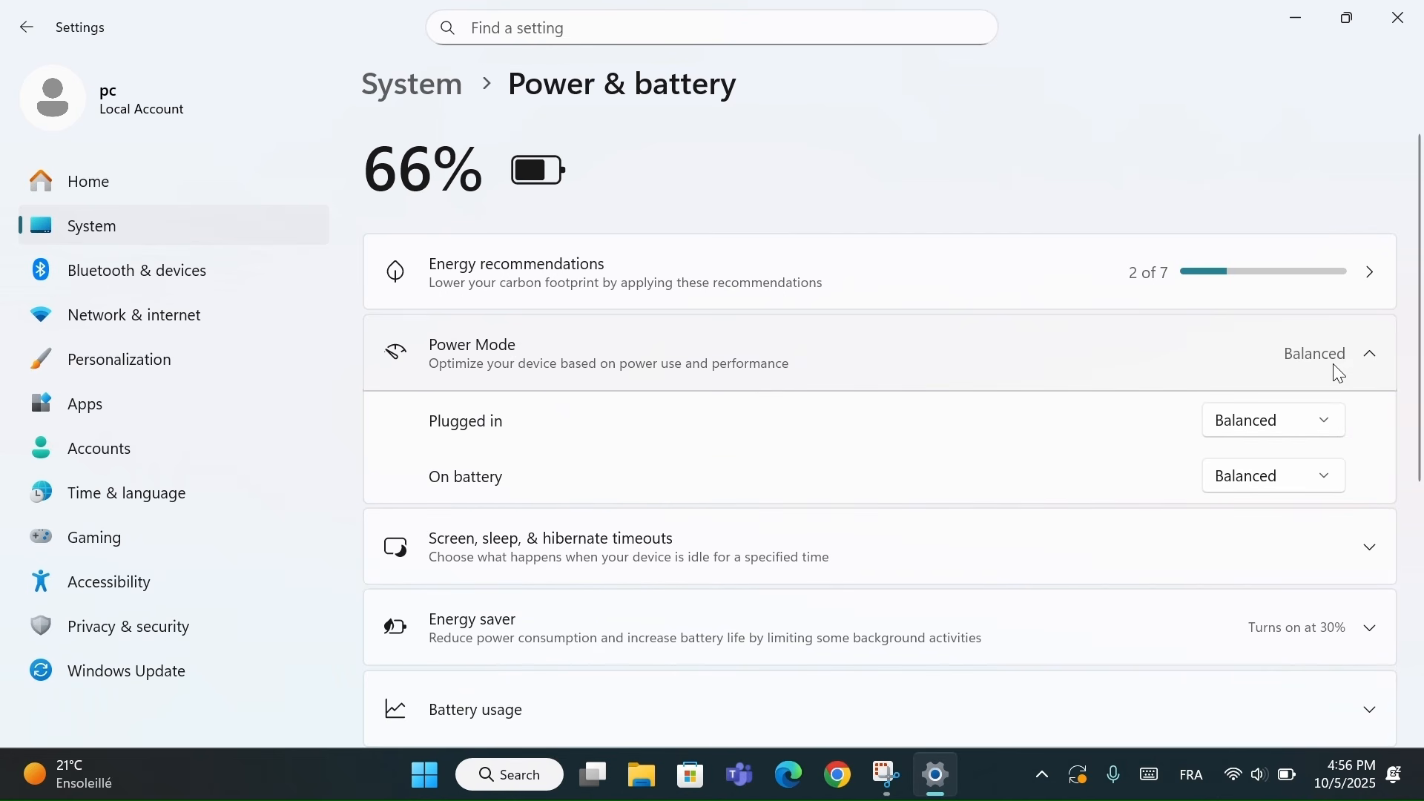
left_click(1288, 426)
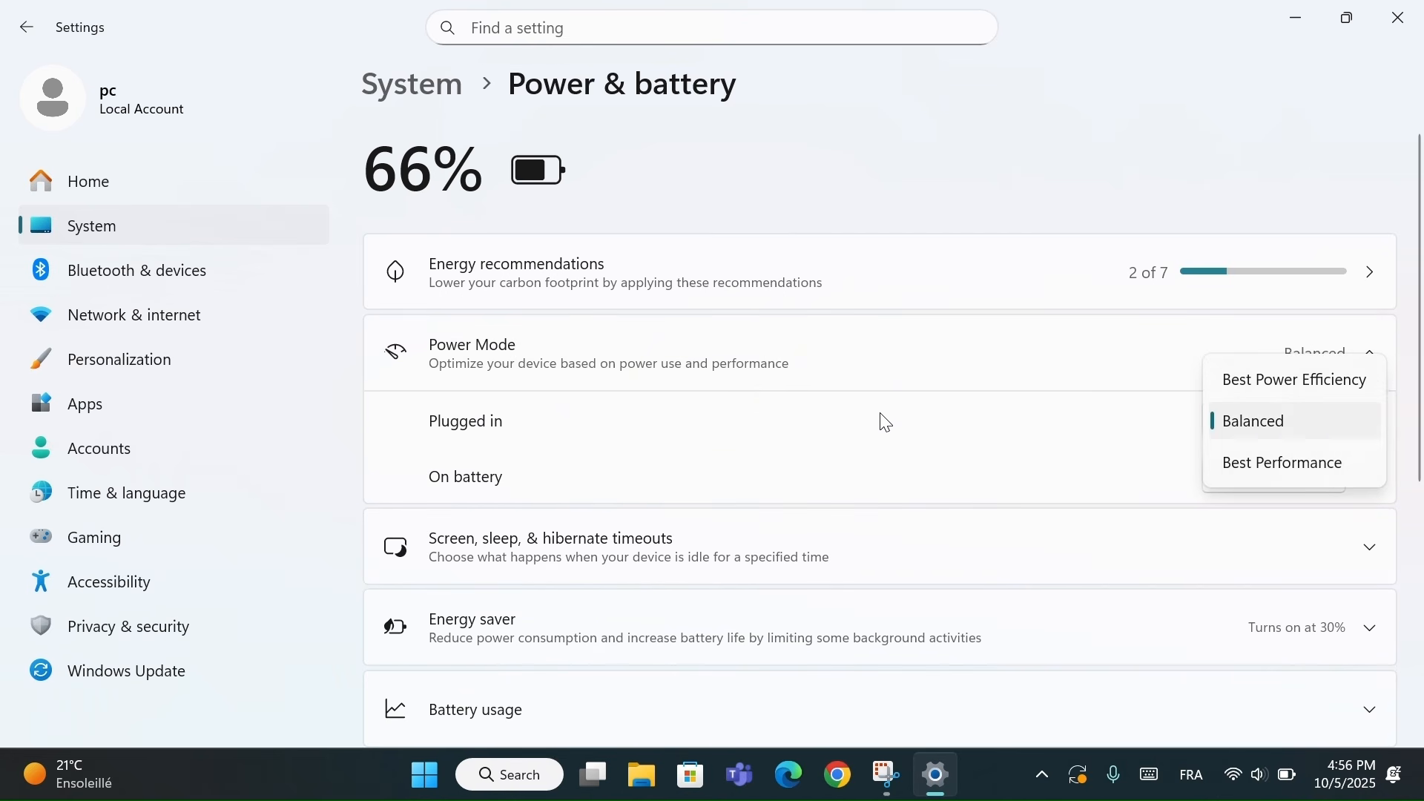
left_click(1242, 465)
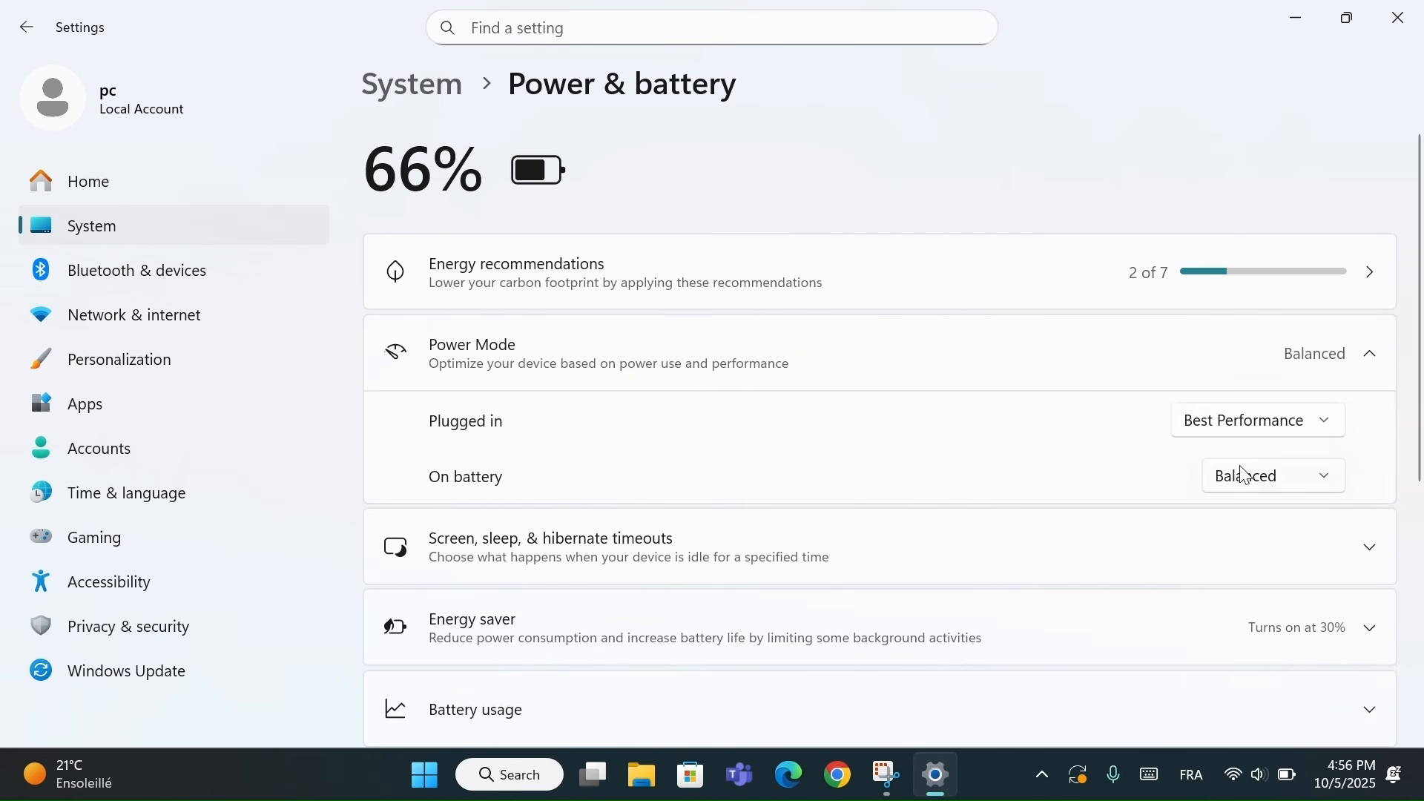
left_click(1321, 479)
left_click(1292, 527)
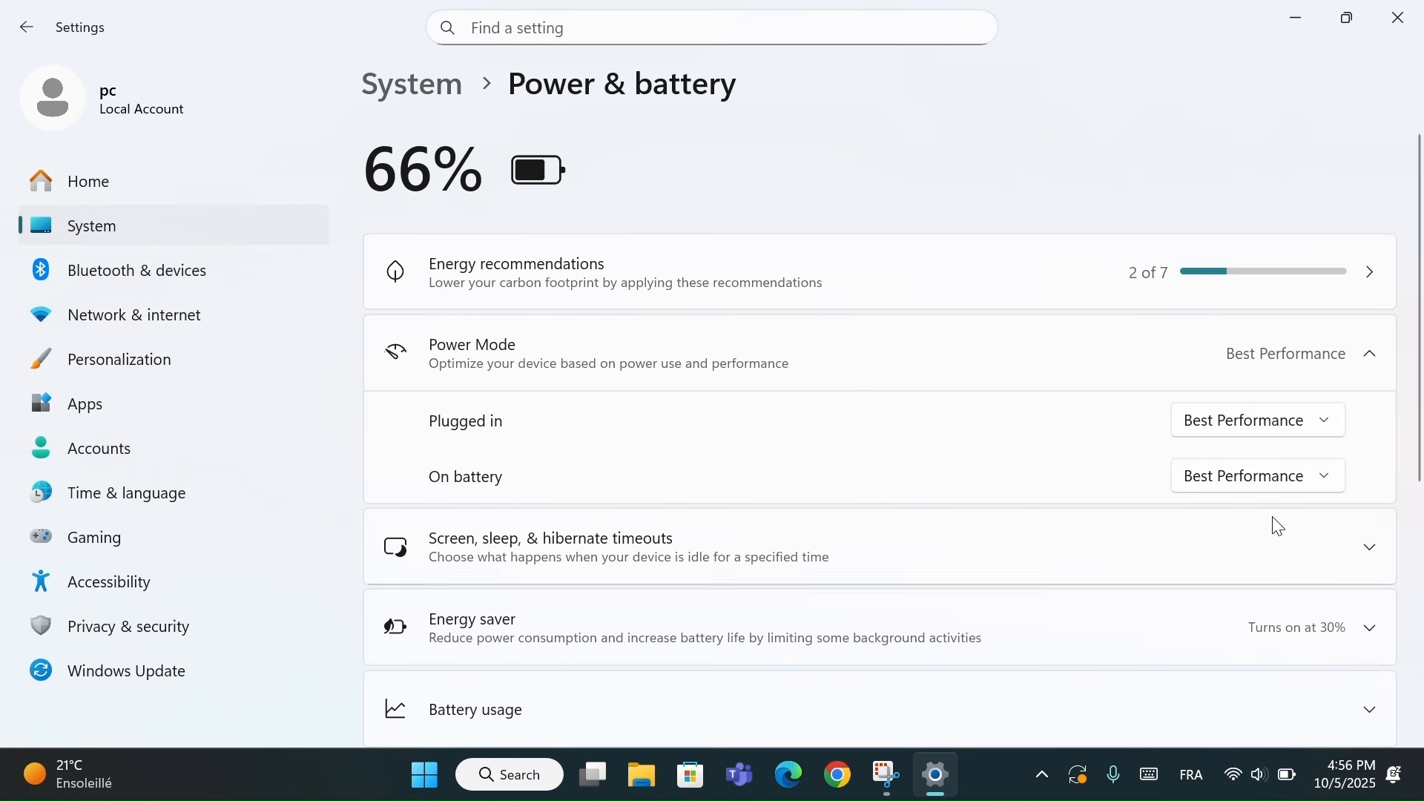
left_click(1318, 353)
left_click(1316, 353)
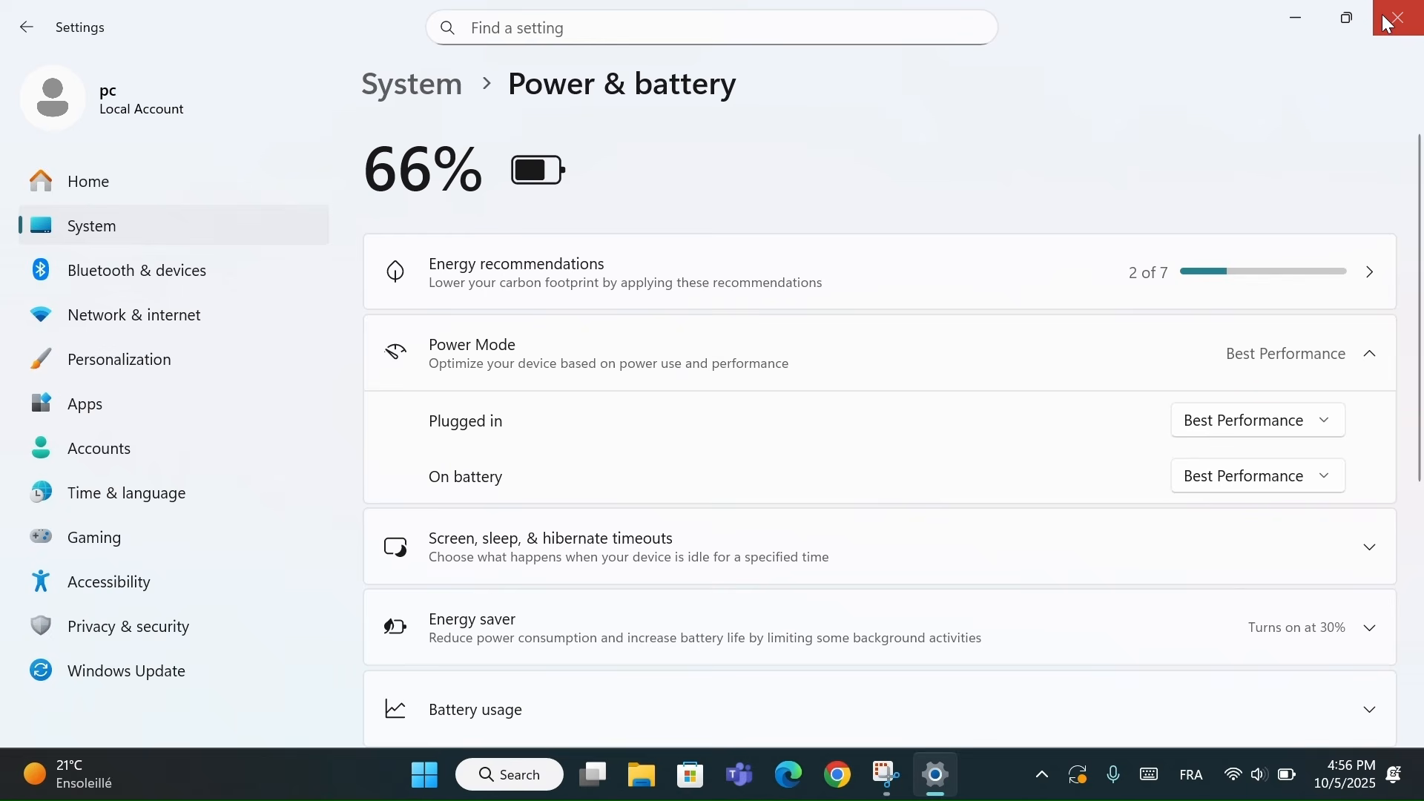
Close the Settings window, leaving power mode at Best Performance, to show the desktop
left_click(1382, 14)
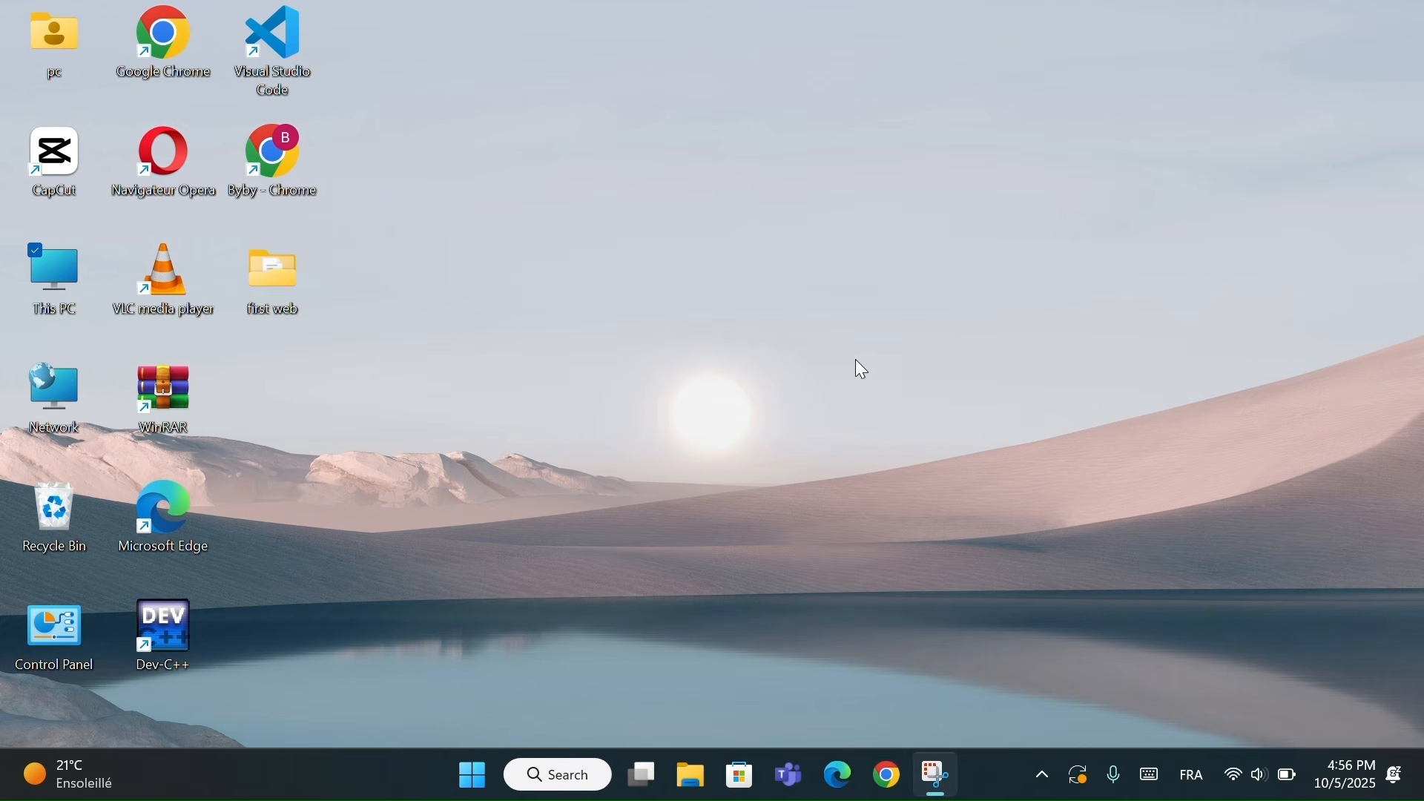